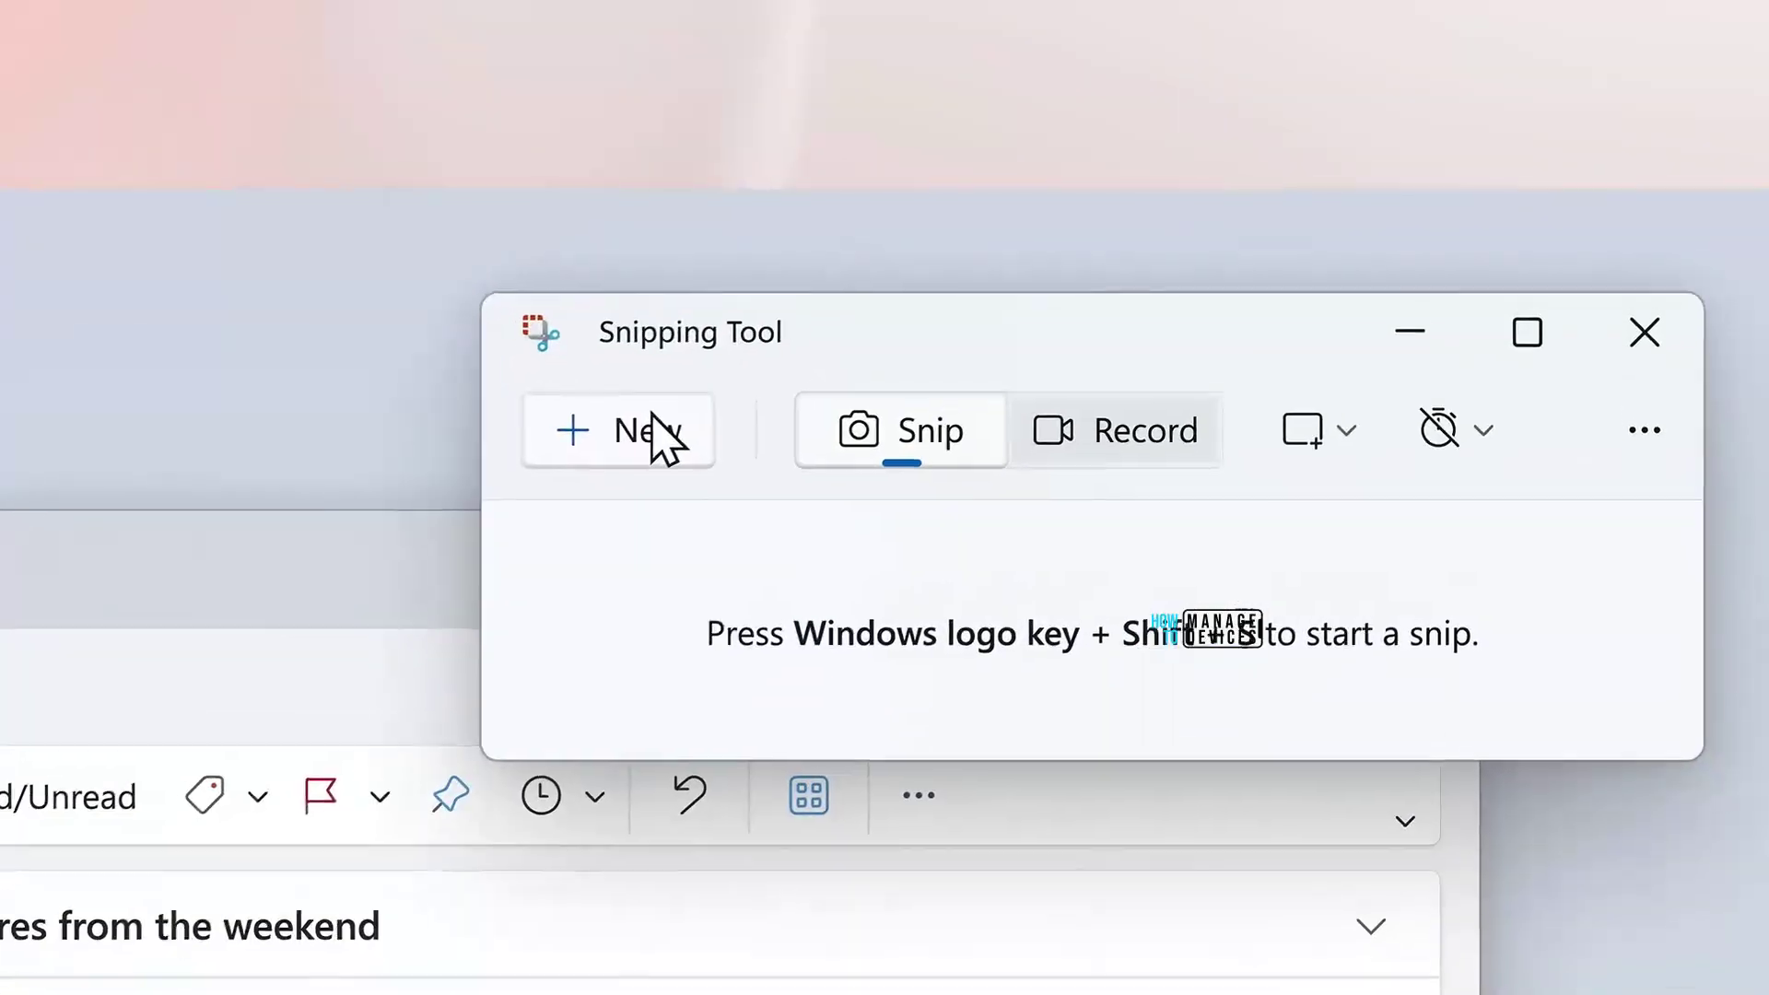
Step: Snip the email image into Copilot, remove its background, and type 'Create an Instagram reel with photos from my vacation'
click(651, 426)
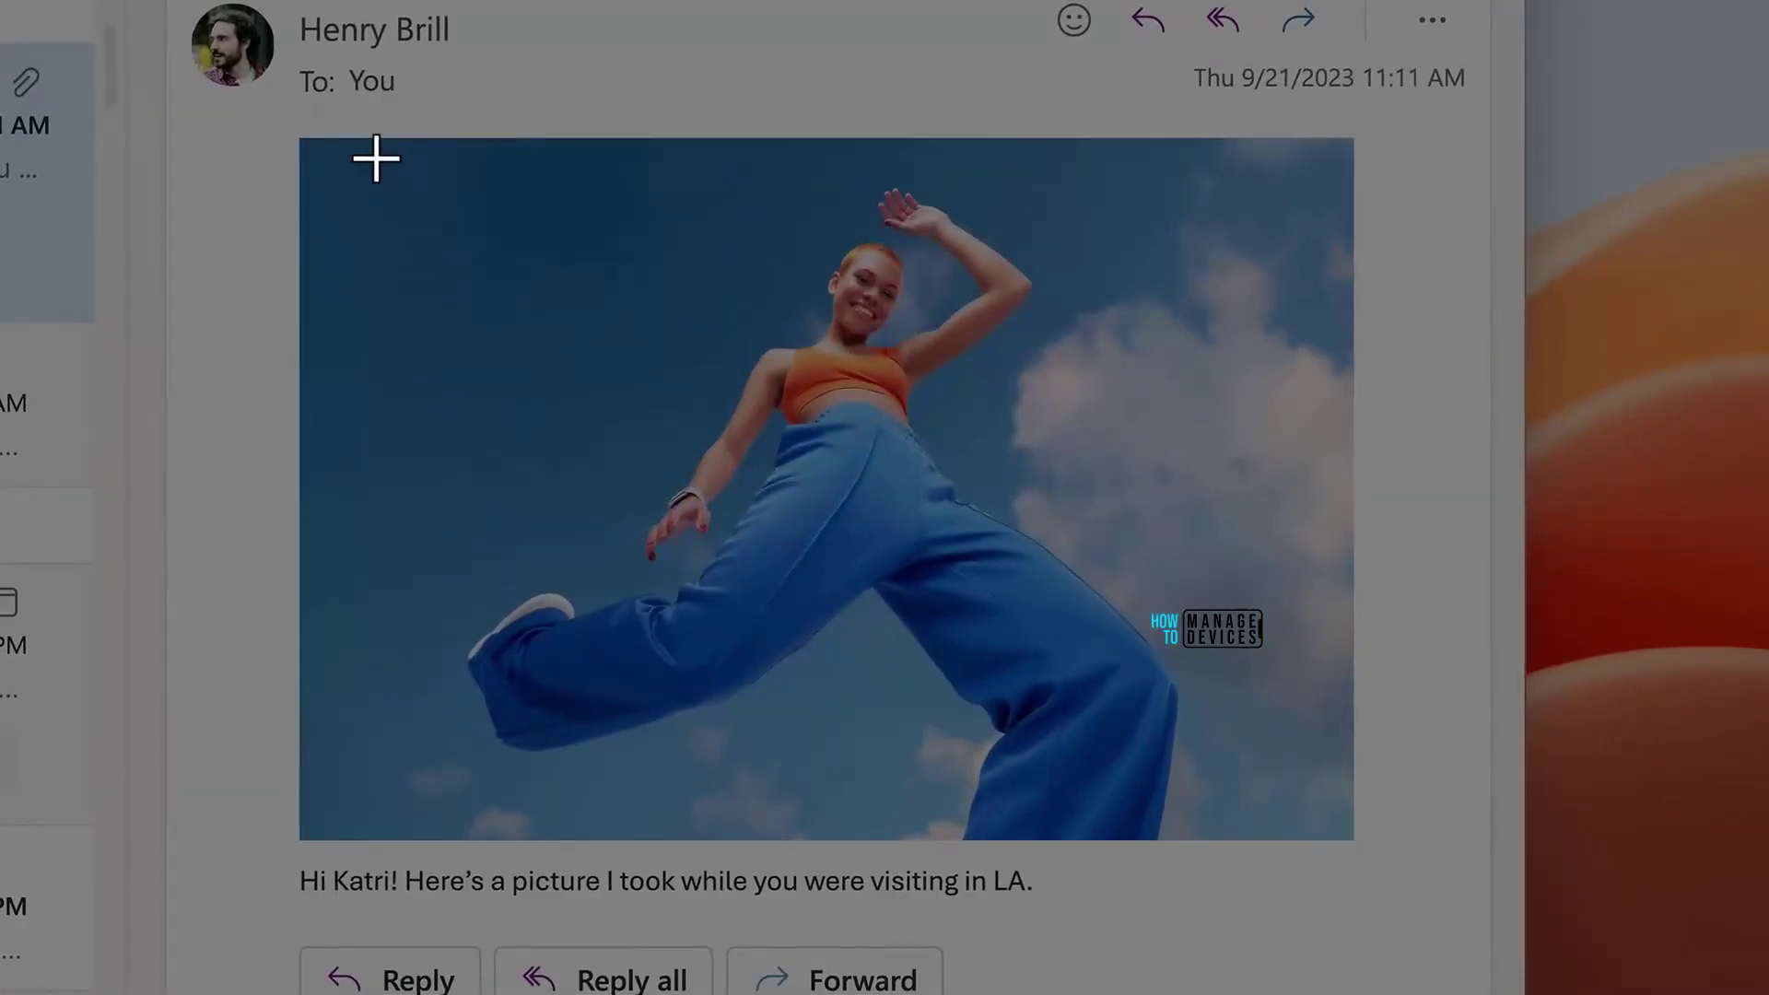
drag(374, 157, 1247, 802)
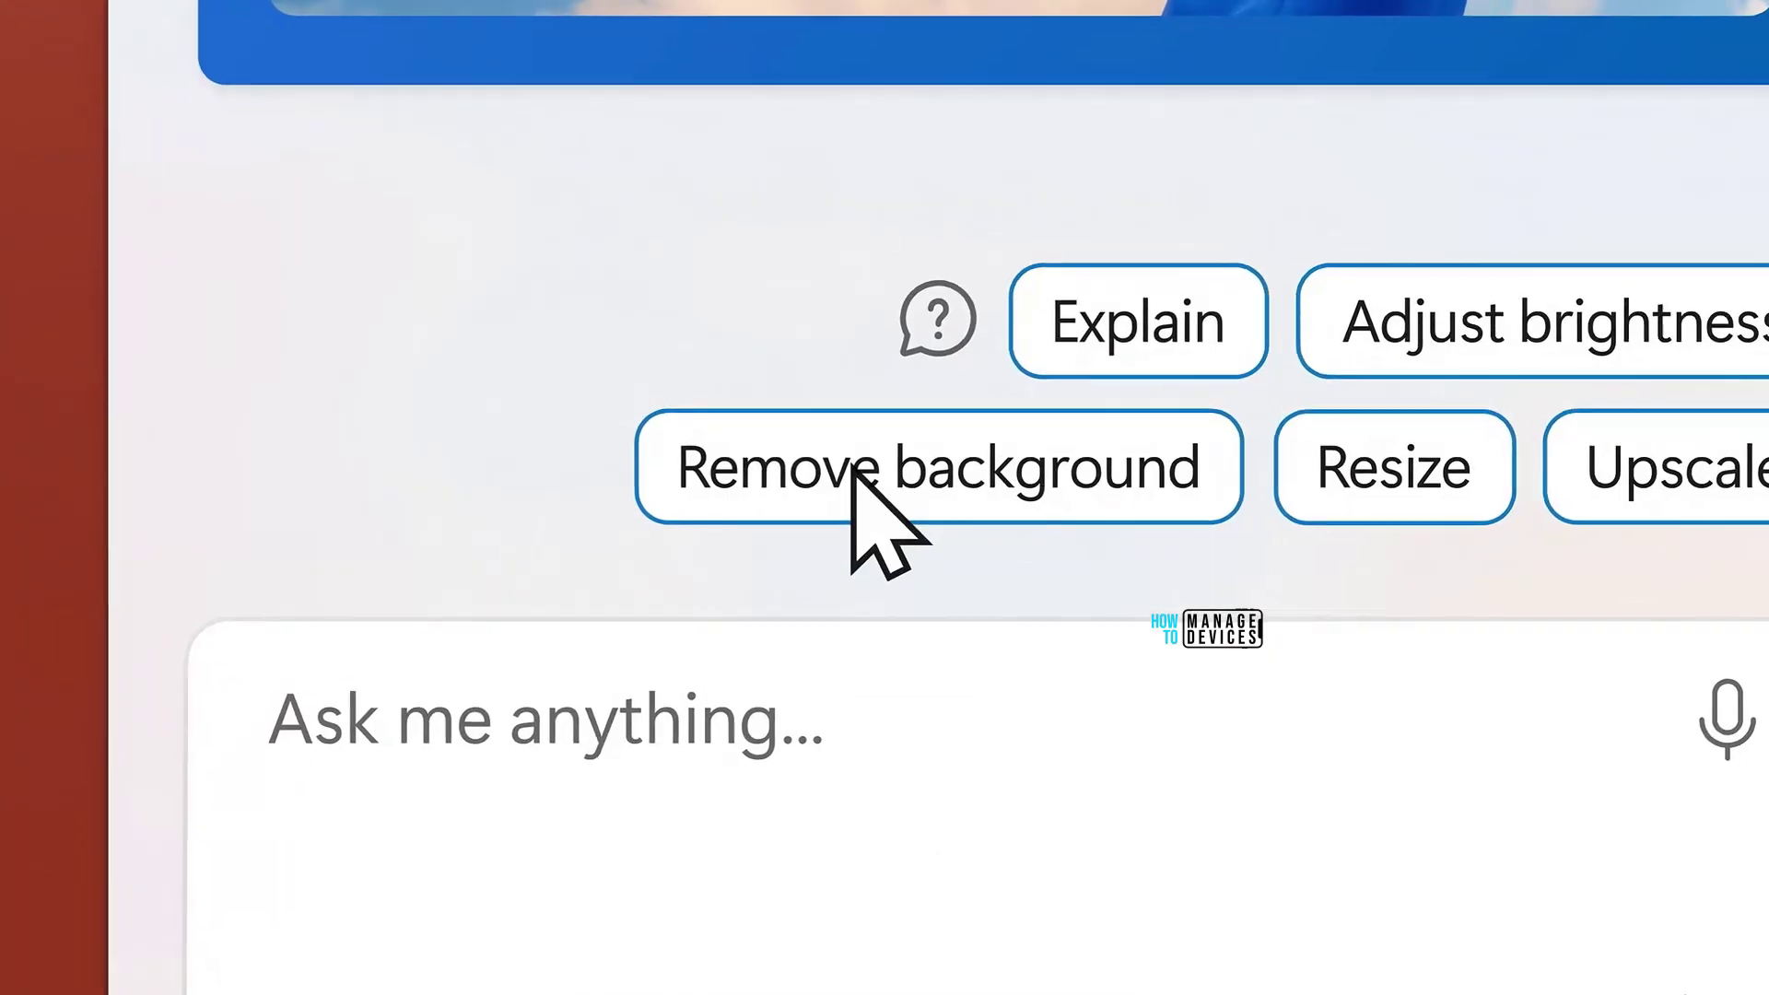
click(725, 661)
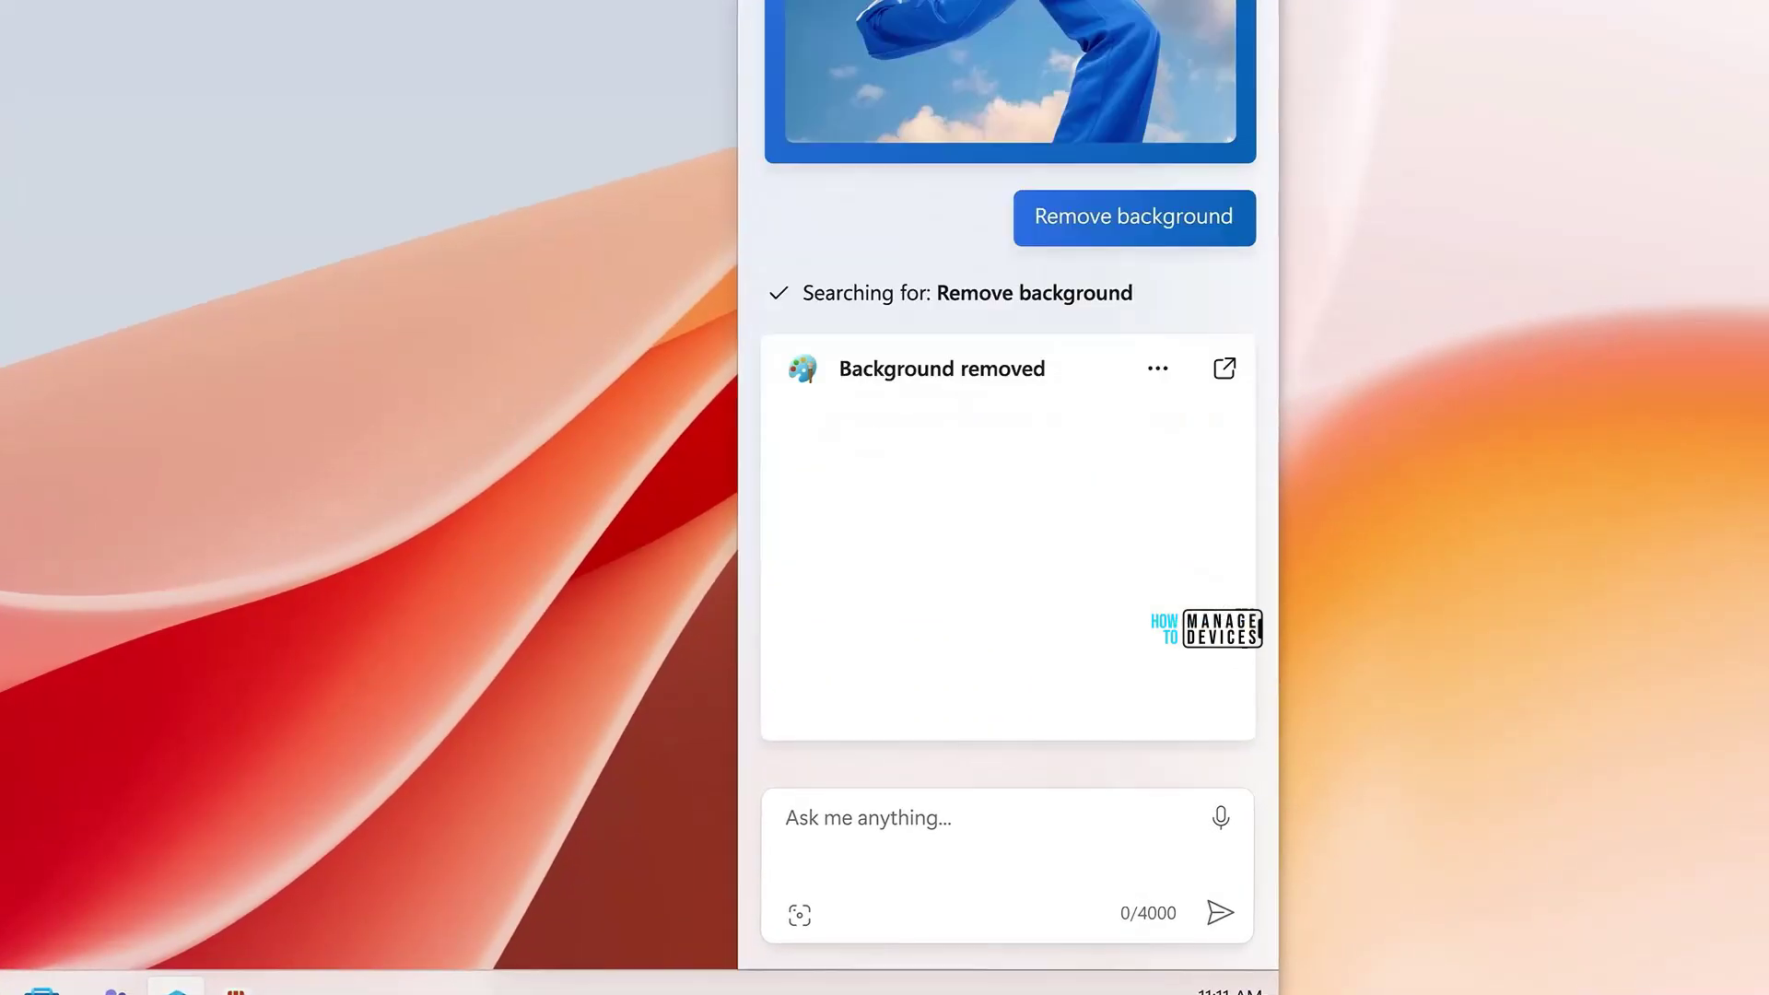
text(Create an Instagram reel with photos from my vacation)
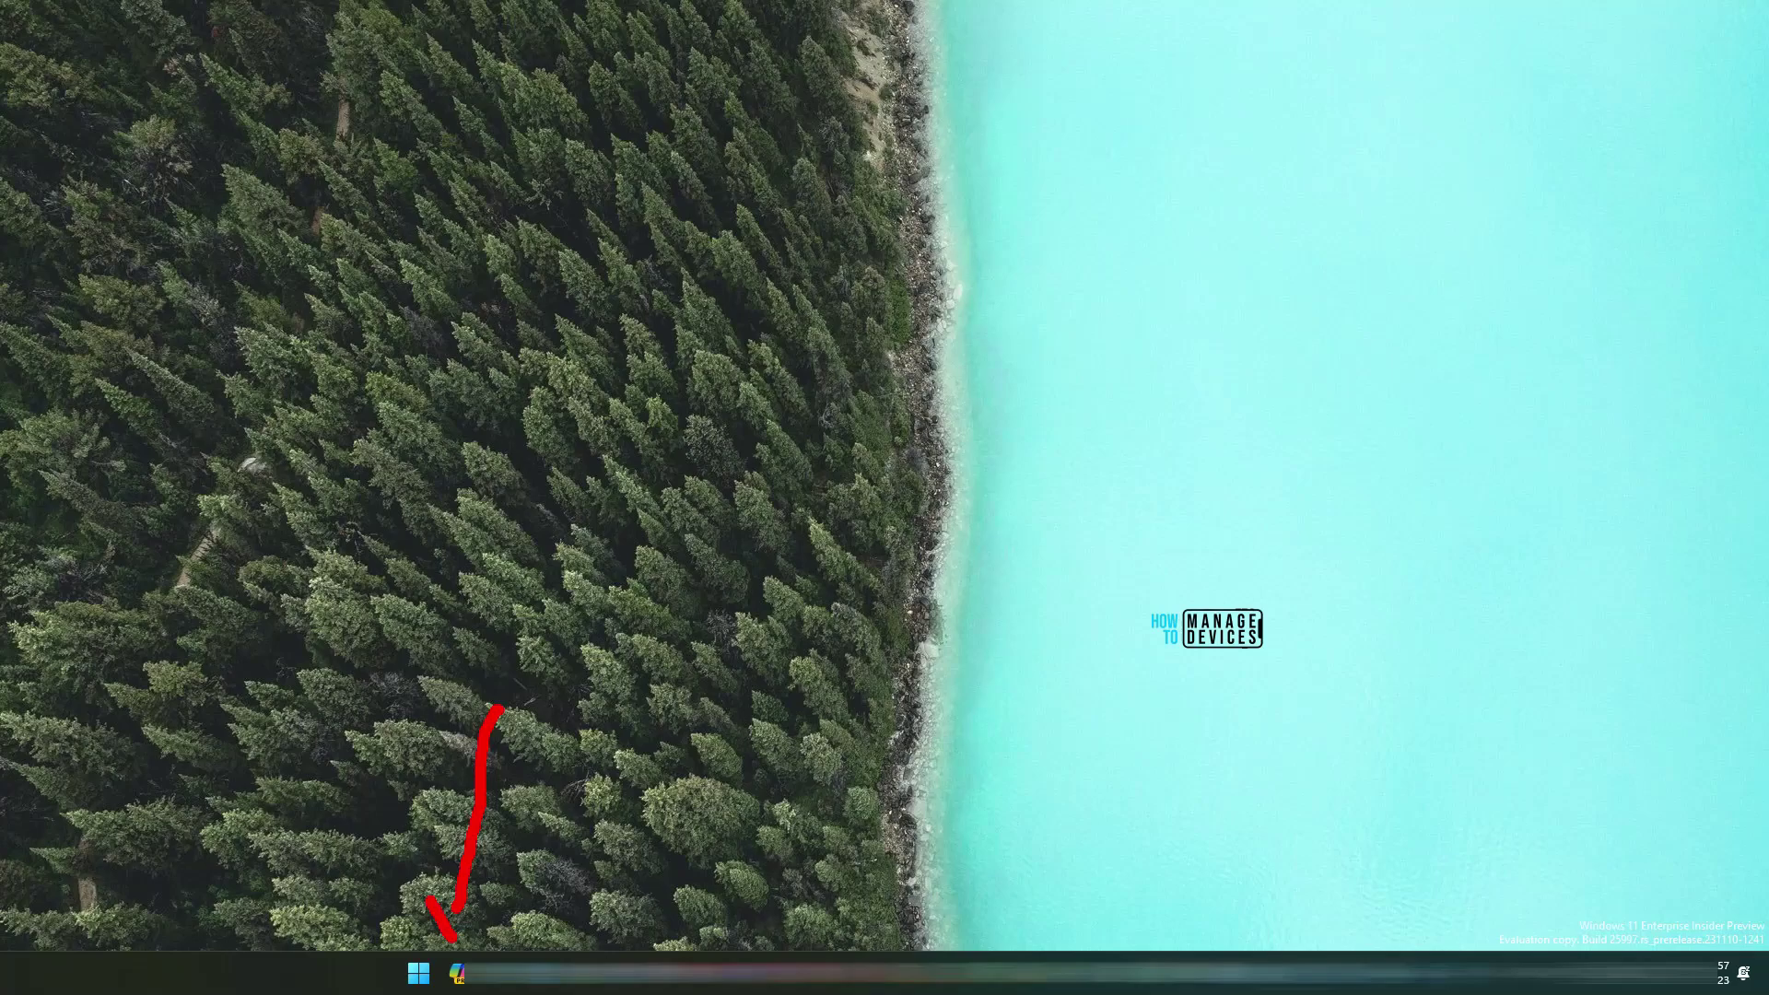
mouse_move(647, 532)
mouse_down()
mouse_move(617, 632)
mouse_move(682, 635)
mouse_move(672, 597)
mouse_up()
mouse_move(719, 520)
mouse_down()
mouse_move(718, 631)
mouse_move(798, 563)
mouse_move(811, 636)
mouse_move(864, 594)
mouse_up()
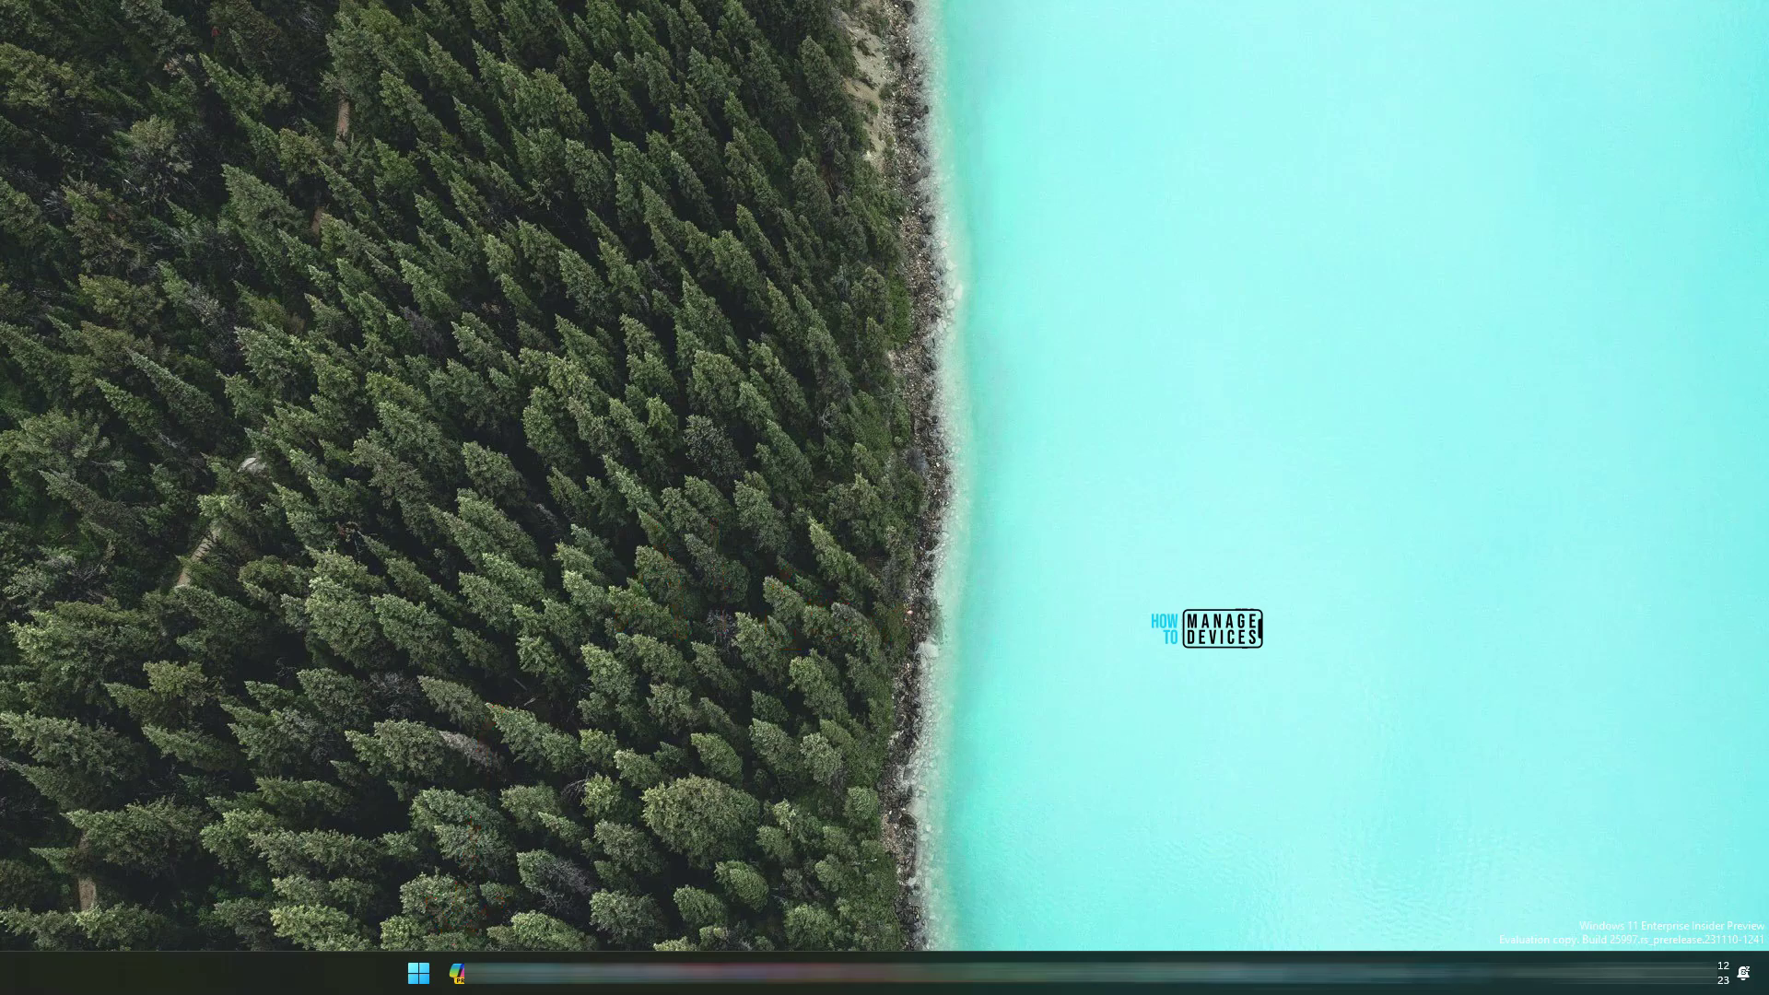
mouse_move(524, 743)
mouse_down()
mouse_move(459, 932)
mouse_move(507, 919)
mouse_up()
mouse_move(471, 689)
mouse_down()
mouse_move(465, 915)
mouse_move(511, 864)
mouse_up()
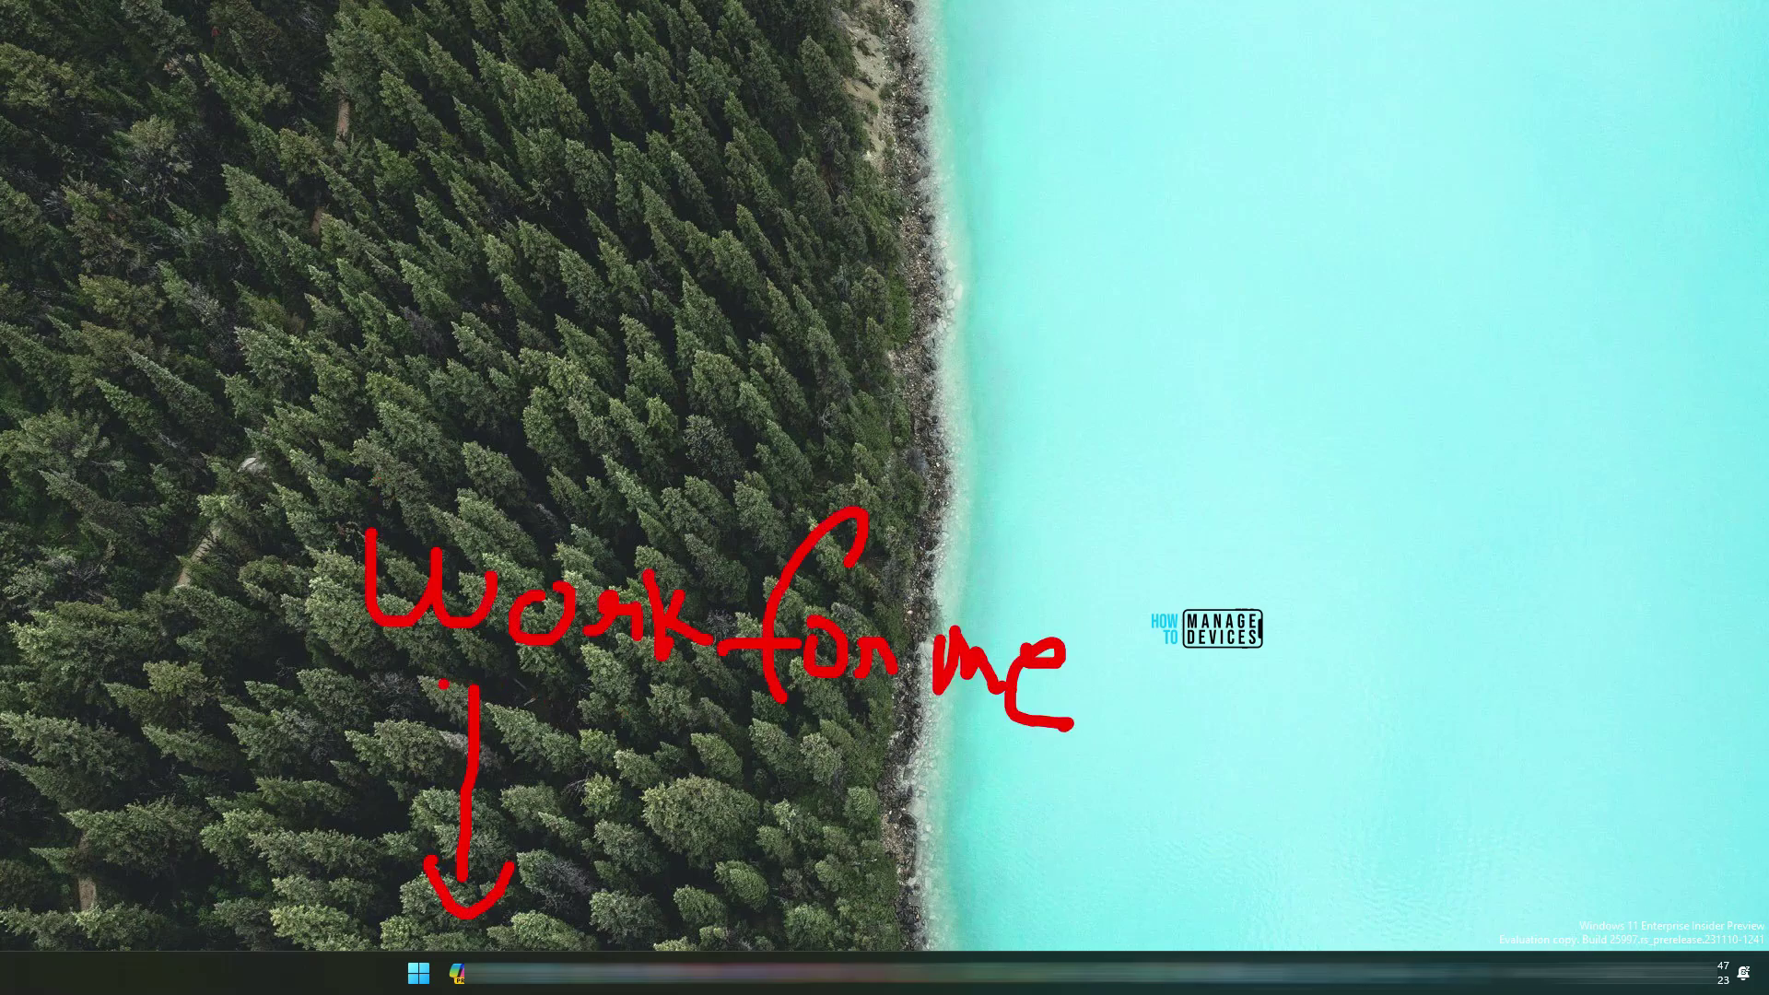
drag(440, 682, 910, 728)
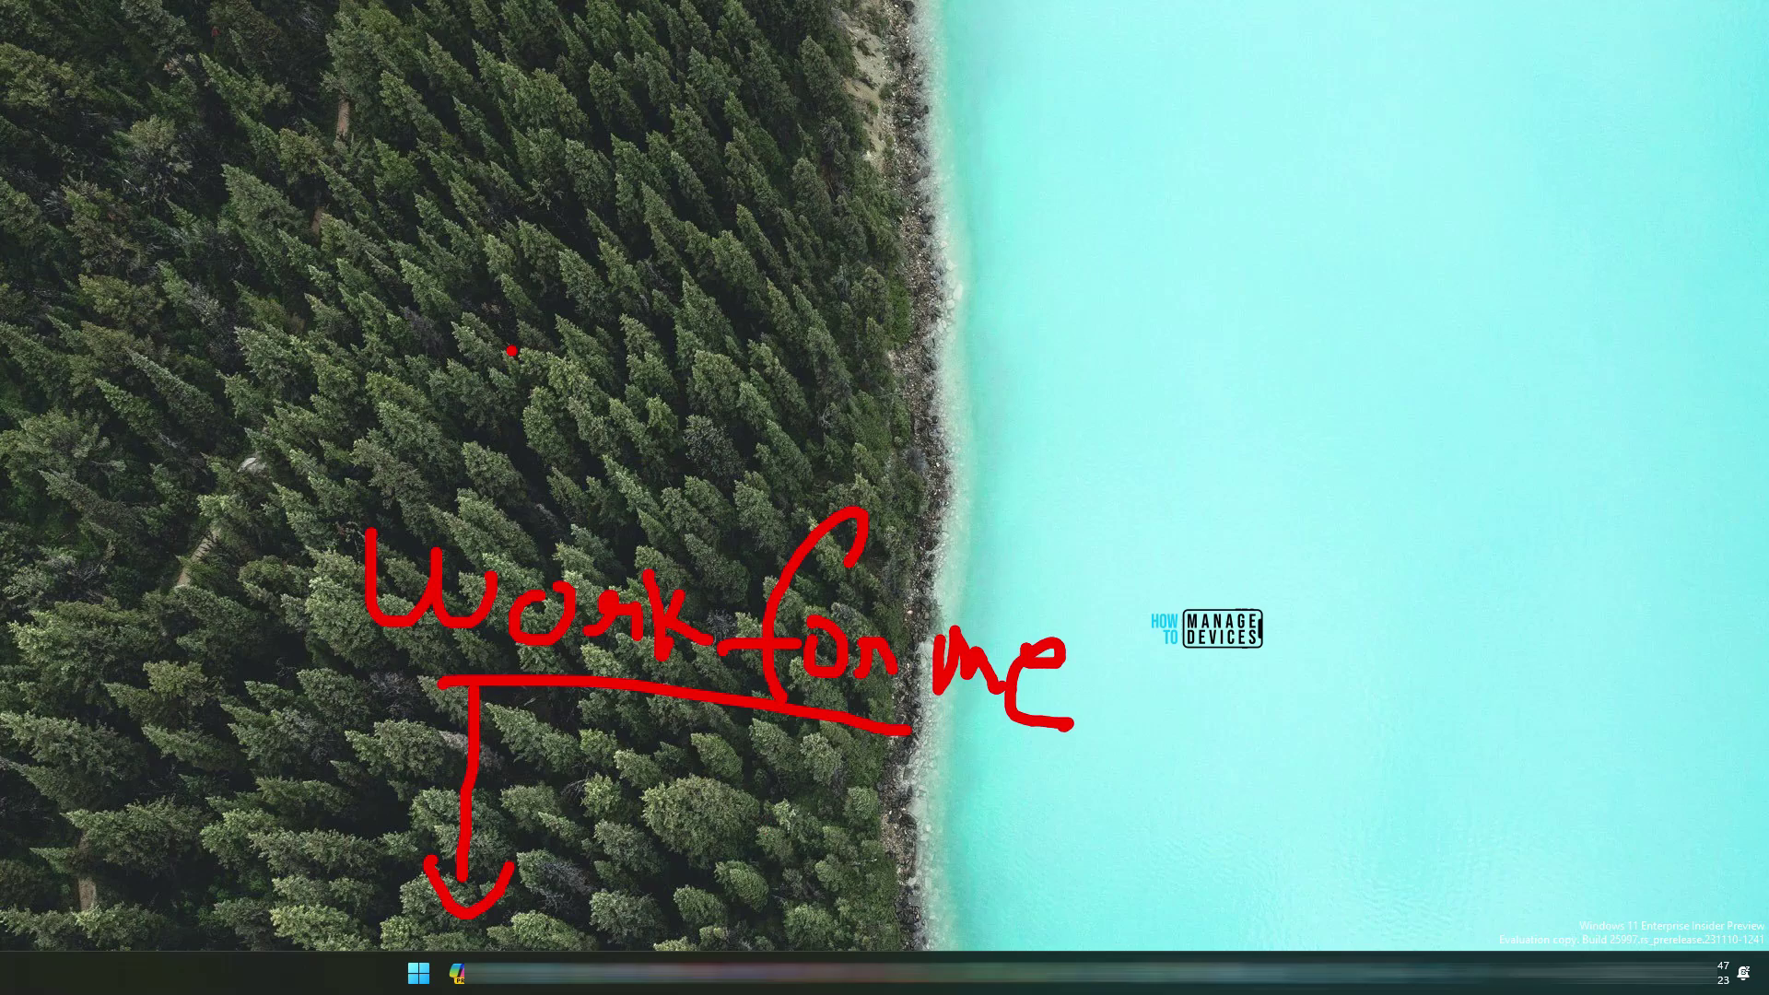
drag(511, 350, 532, 450)
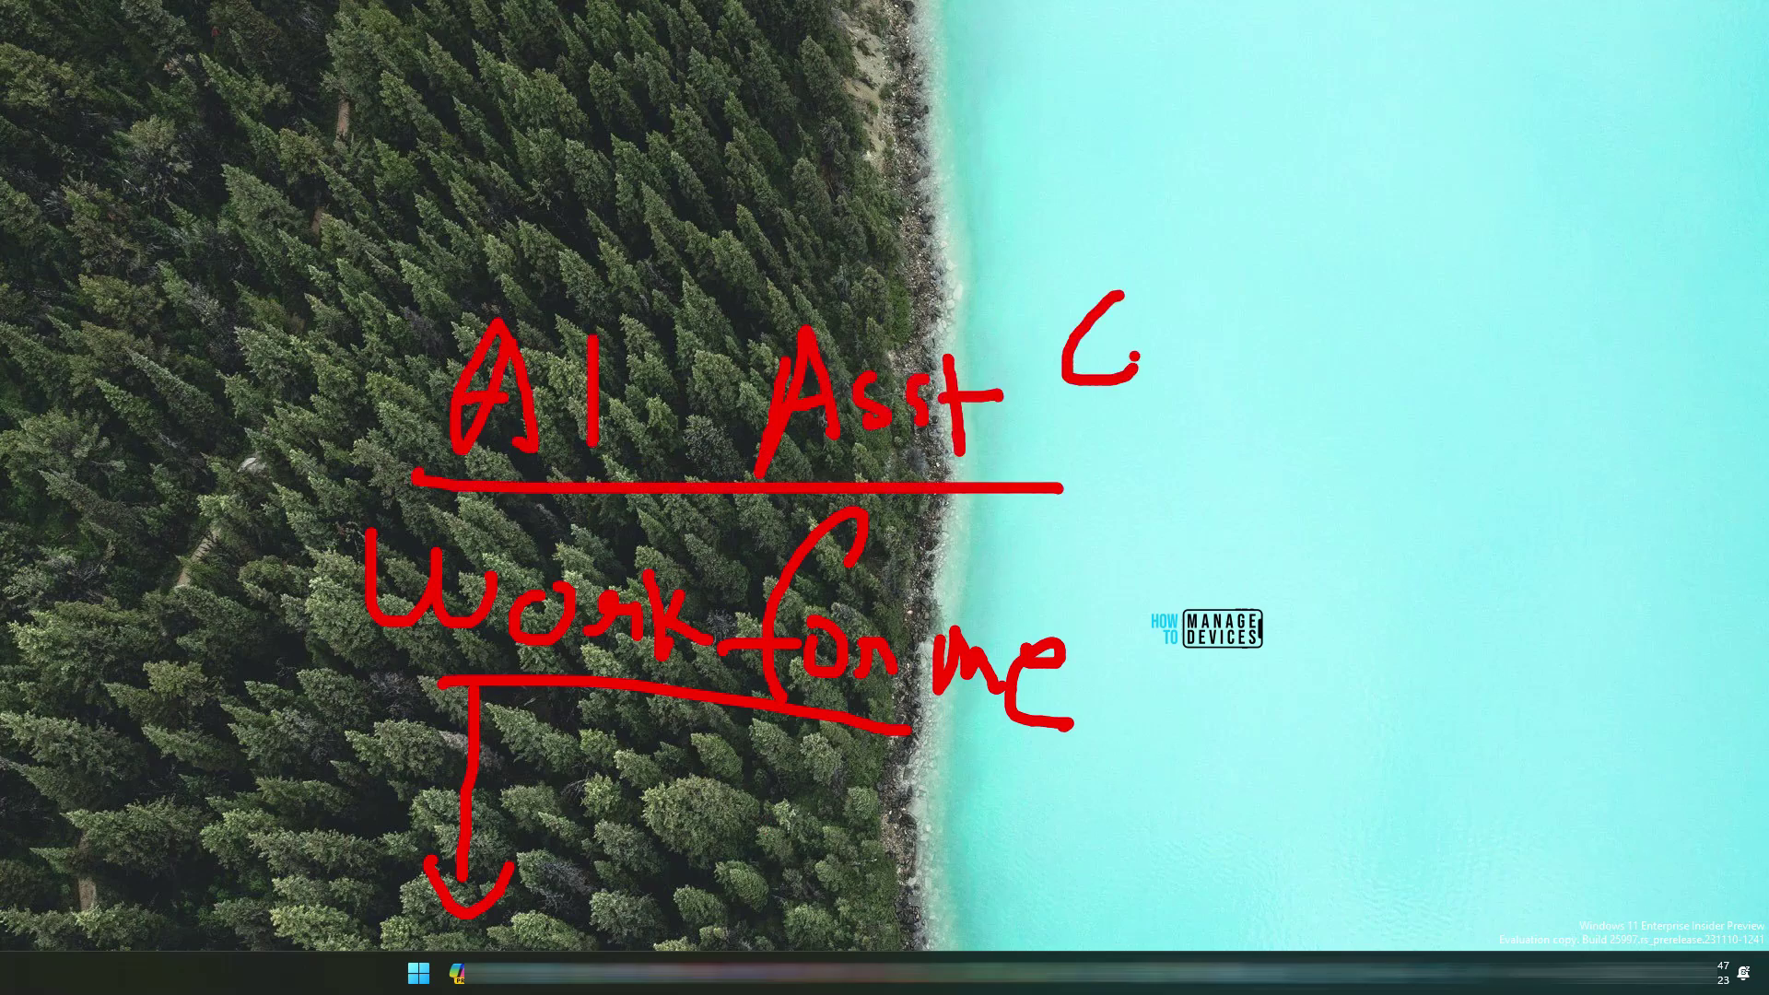
mouse_move(1138, 364)
mouse_down()
mouse_move(1183, 361)
mouse_move(1322, 479)
mouse_up()
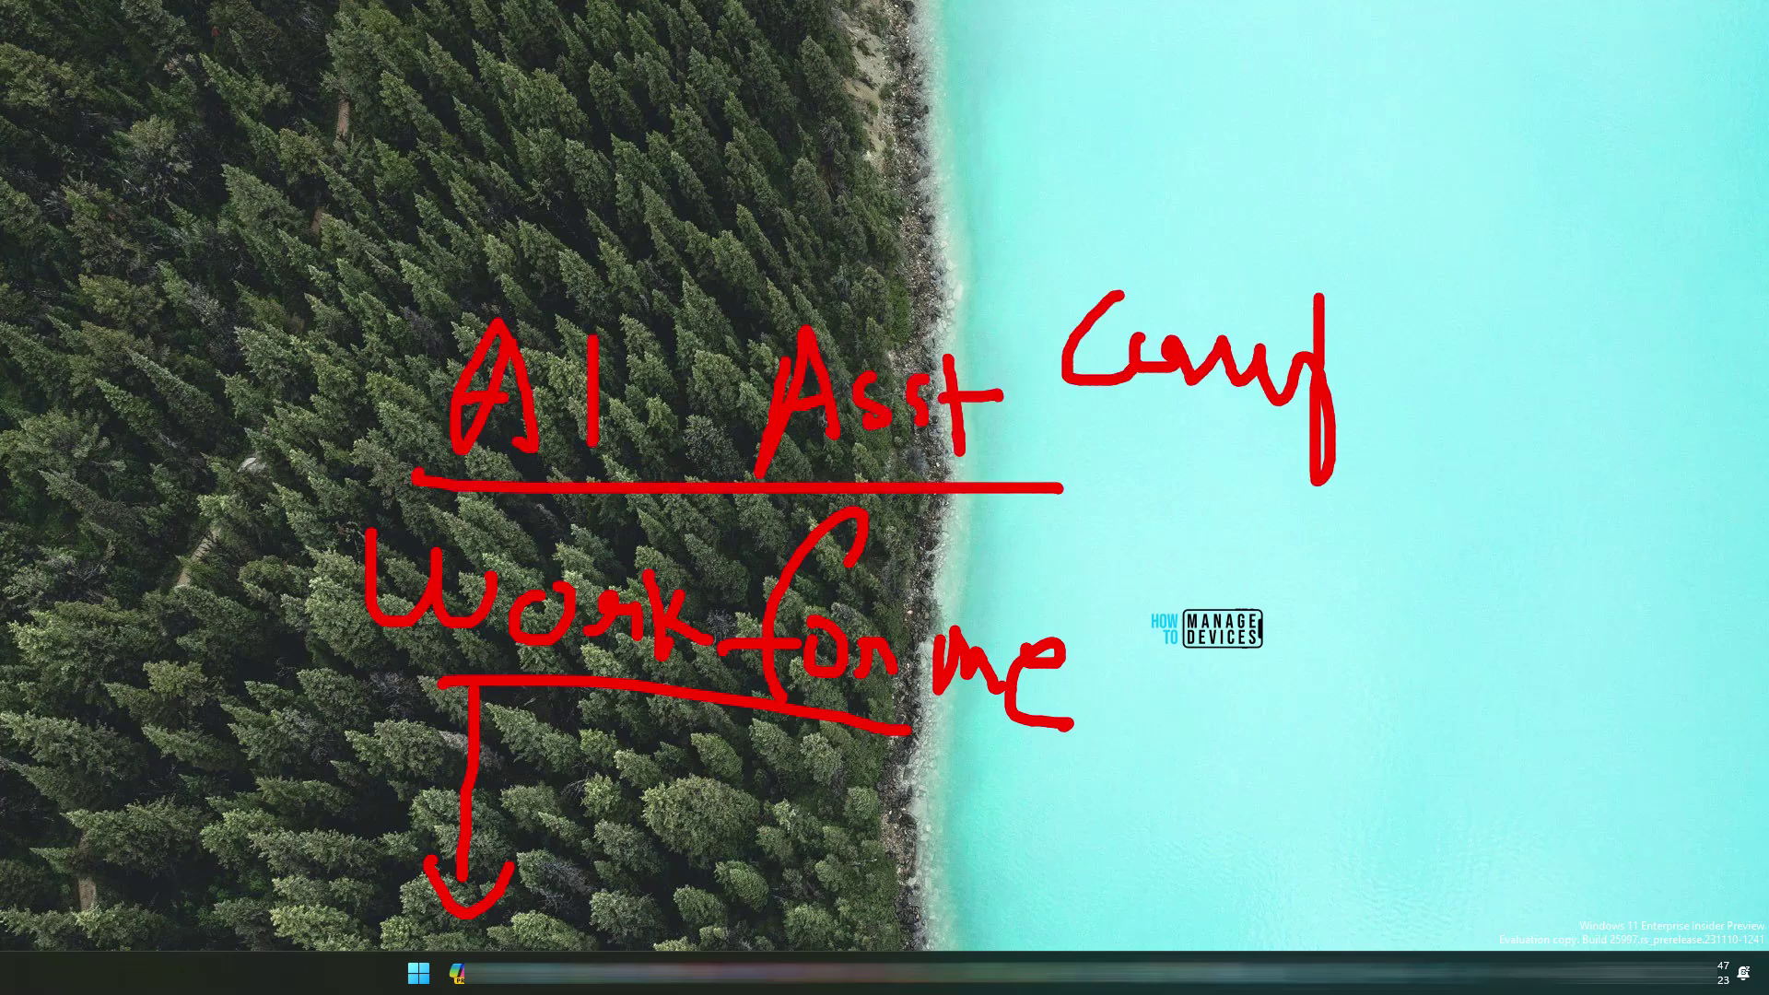
drag(1319, 296, 1346, 372)
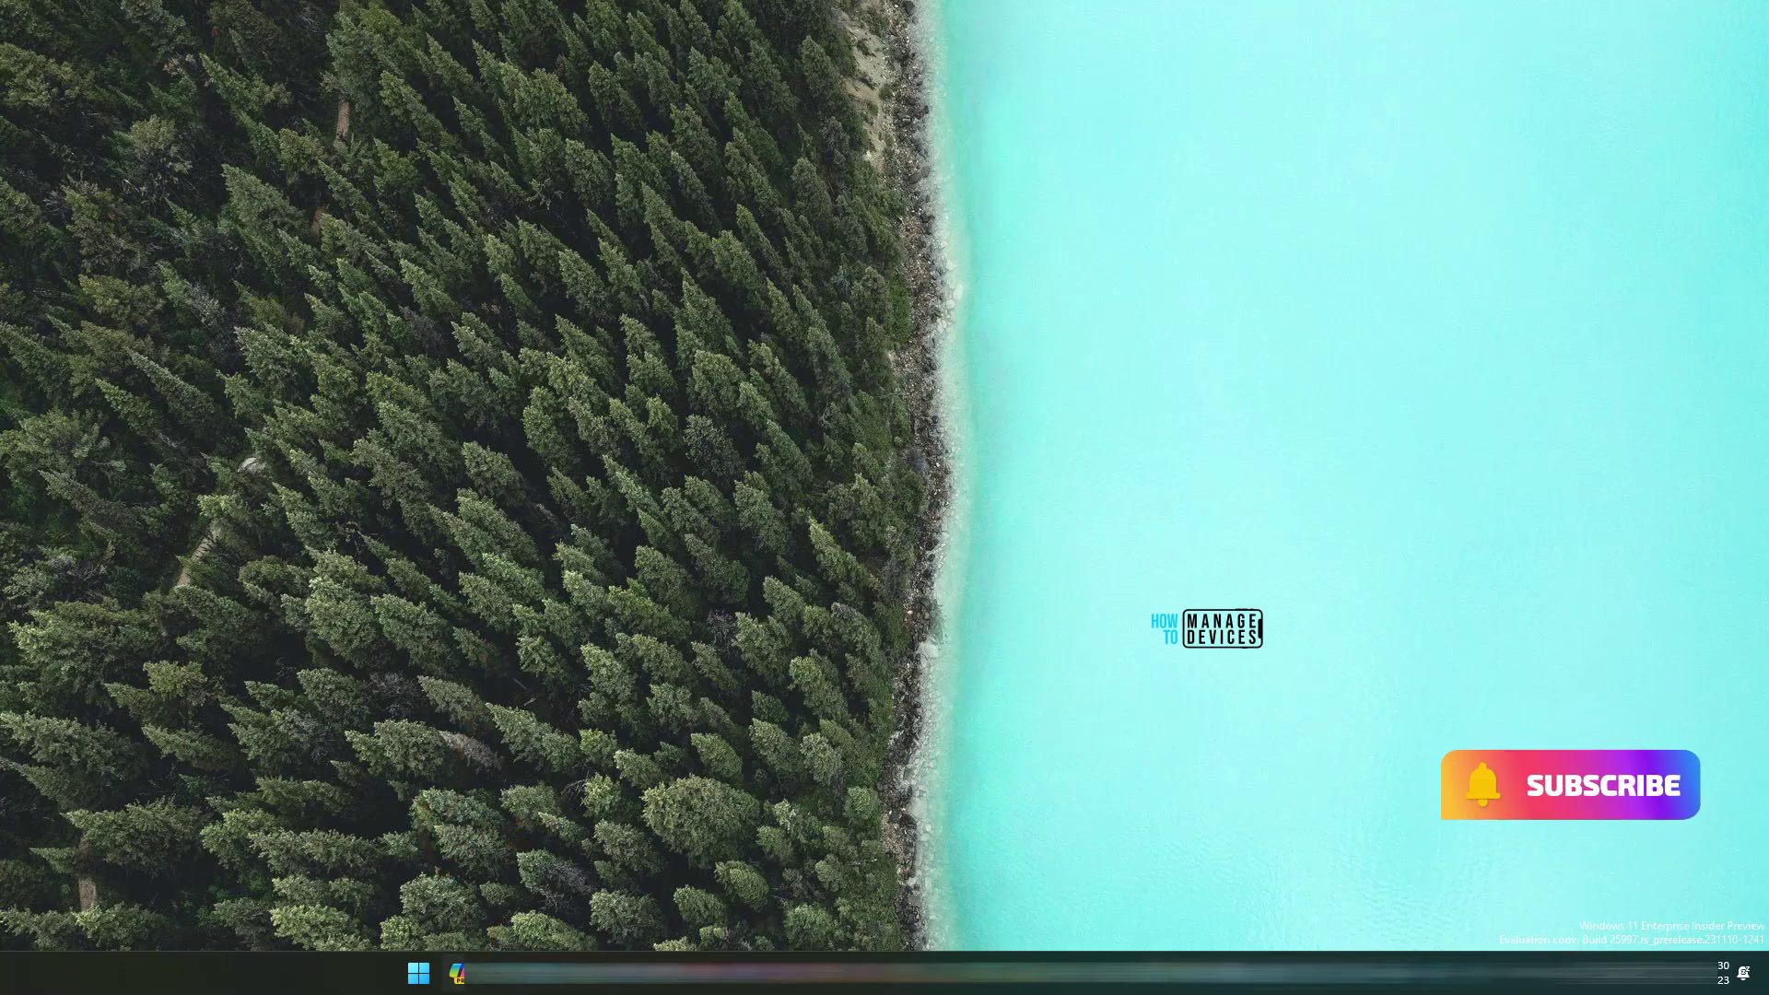
Step: Open the Copilot pane with Win+C, draw red arrows pointing at it, then clear the ink
key(super+c)
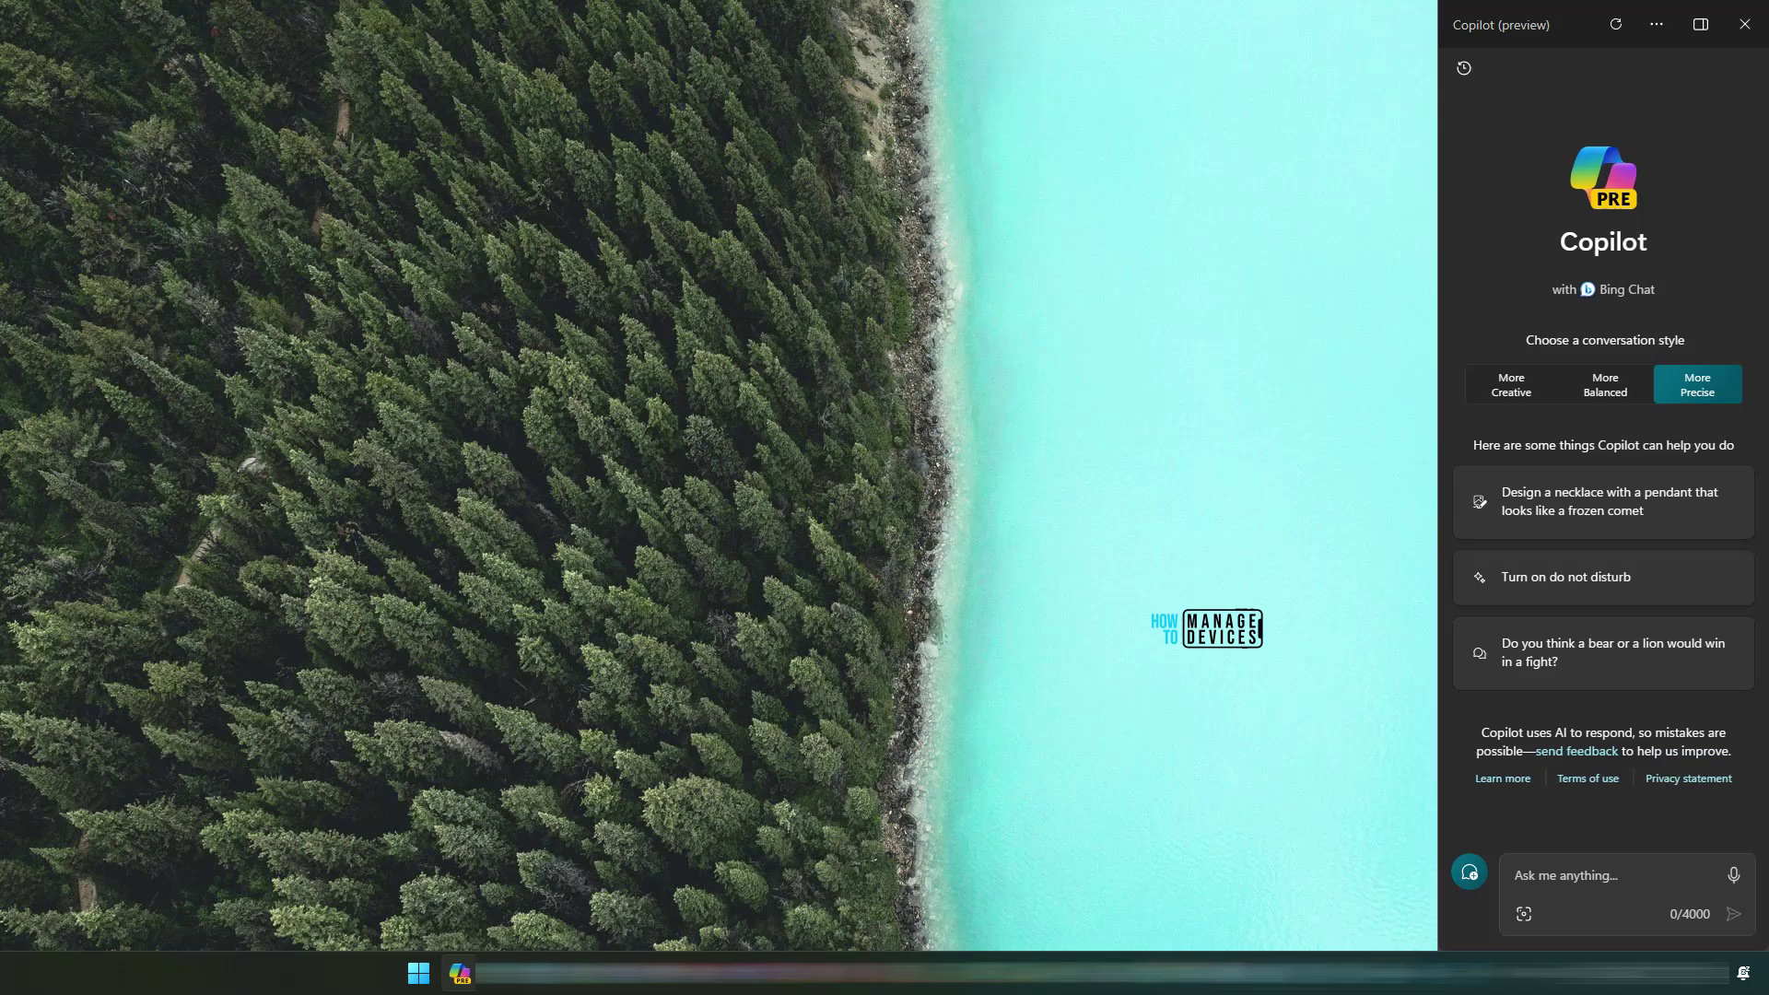
drag(956, 532, 1313, 368)
mouse_move(1246, 317)
mouse_down()
mouse_move(1359, 386)
mouse_move(1290, 492)
mouse_up()
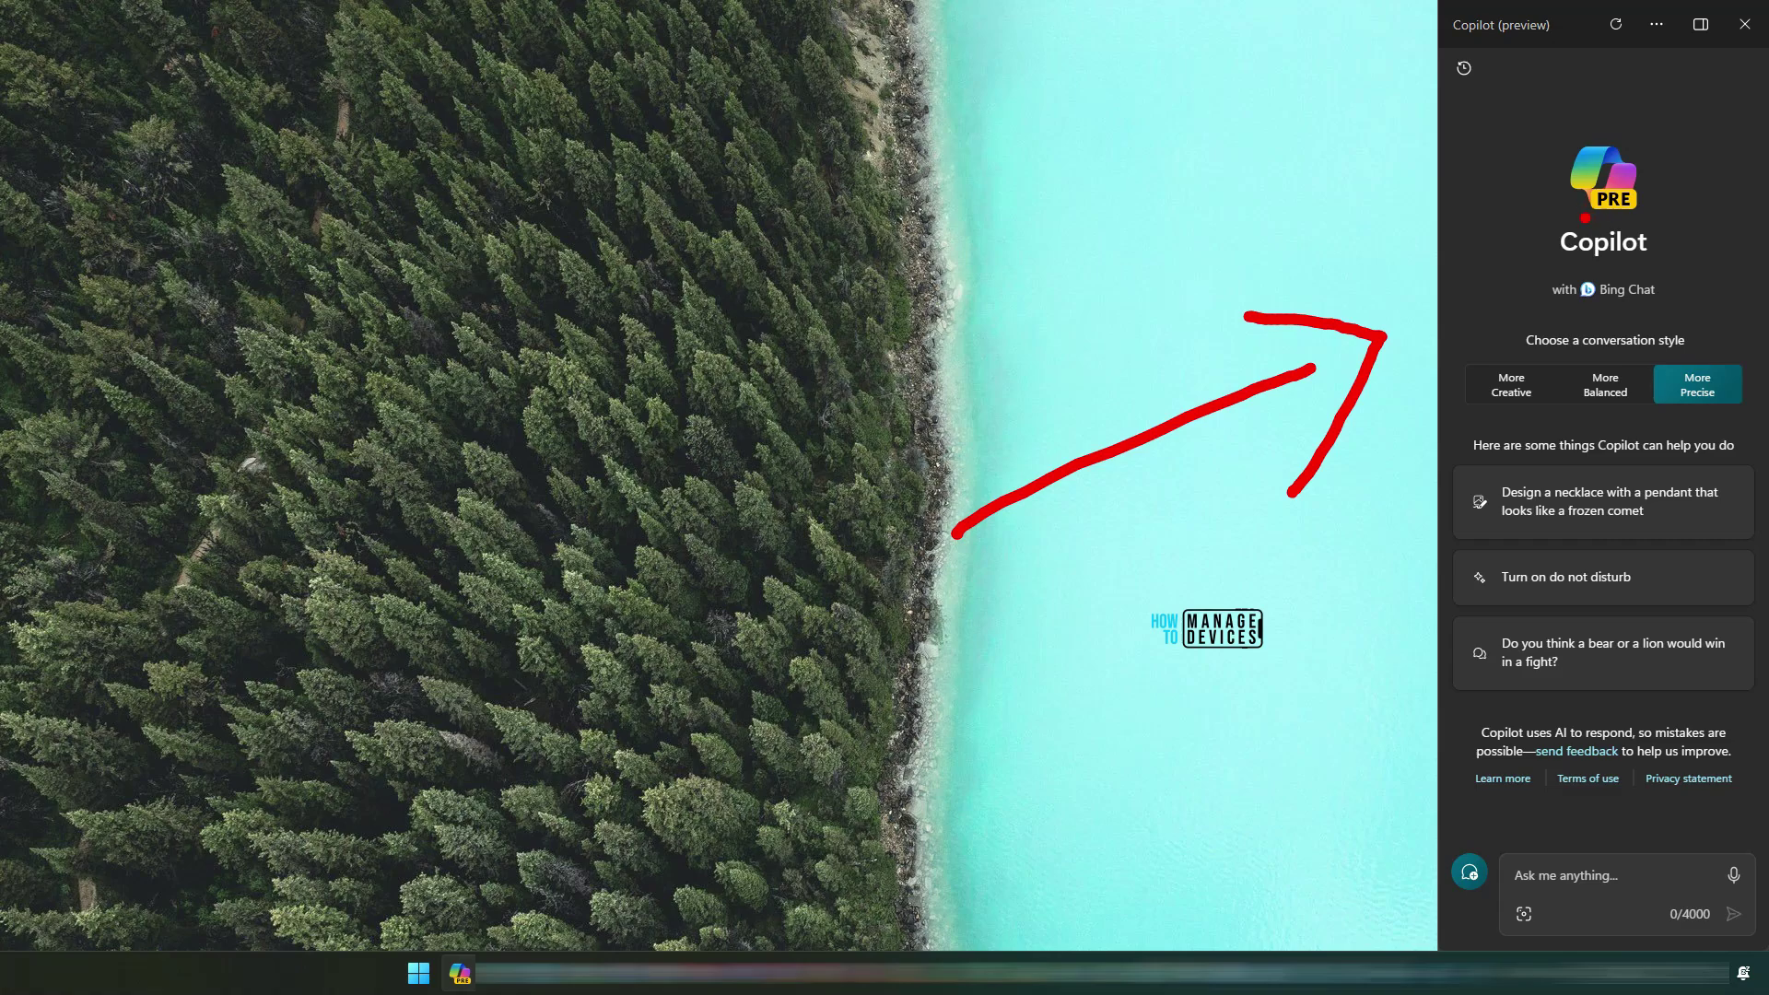
key(e)
mouse_move(1157, 504)
mouse_down()
mouse_move(1401, 335)
mouse_move(1484, 295)
mouse_move(1503, 305)
mouse_up()
drag(801, 271, 862, 304)
key(Escape)
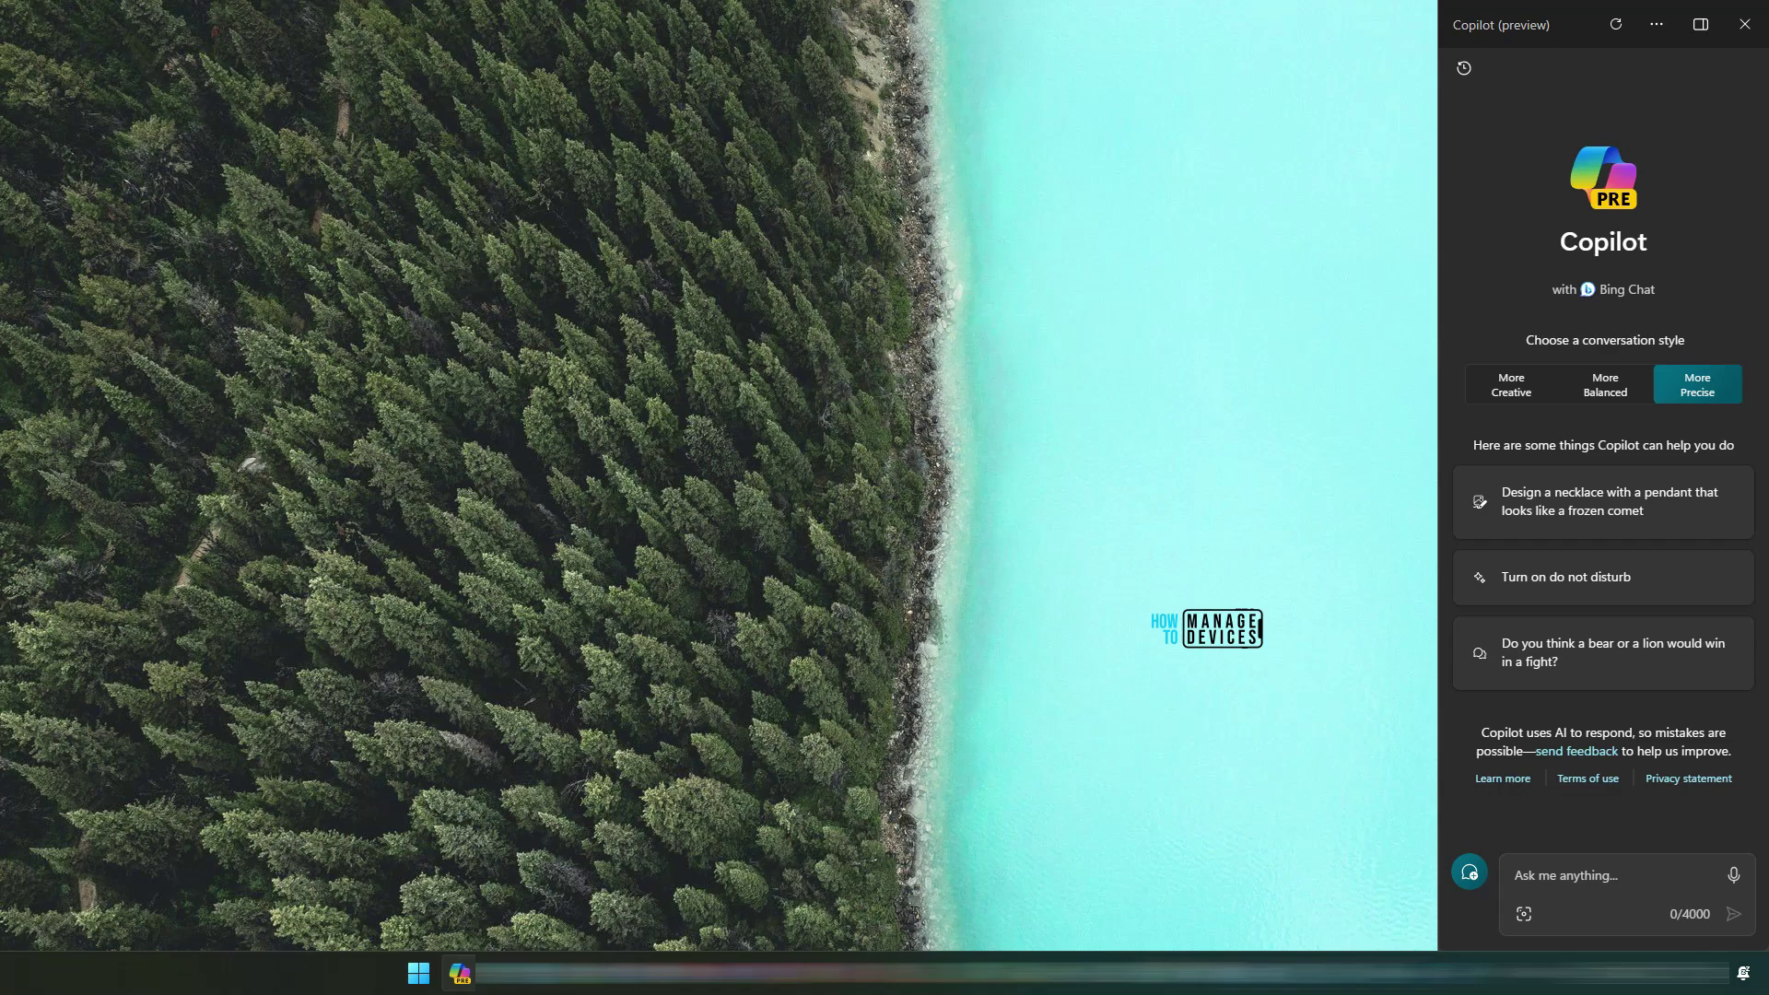
Step: Launch cmd, run whoami, and circle its output with a red arrow toward Copilot
key(super+x)
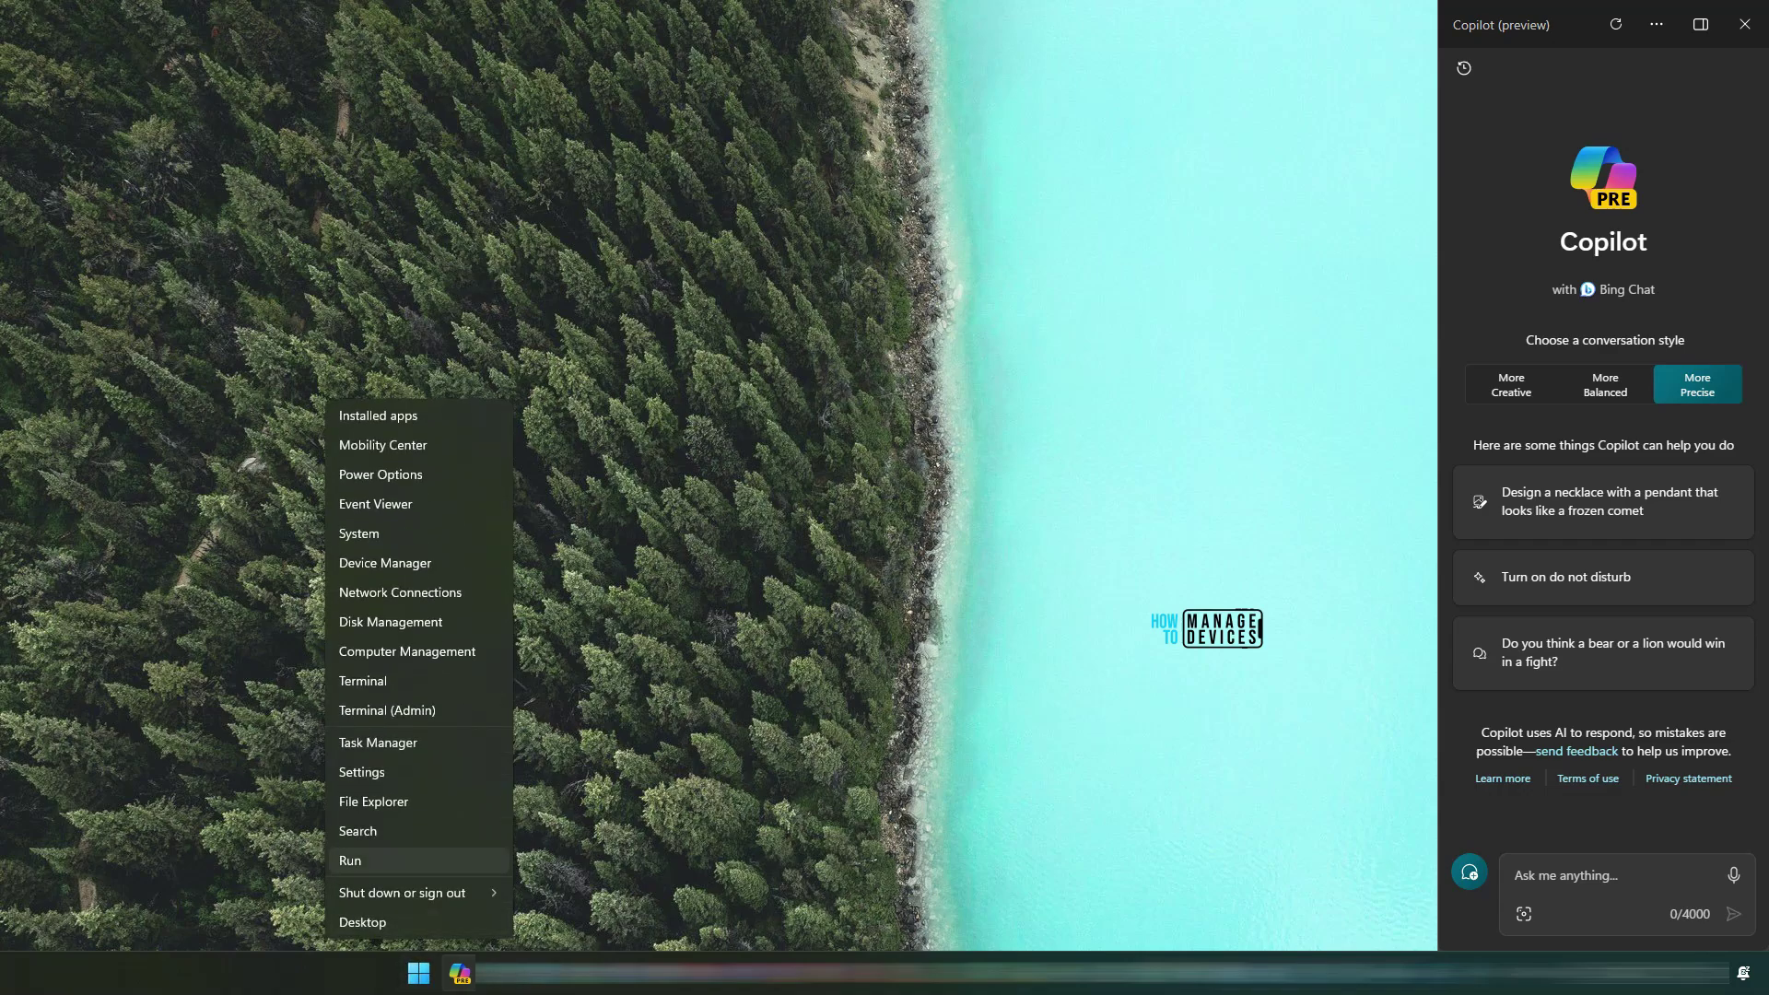
text(rcmd)
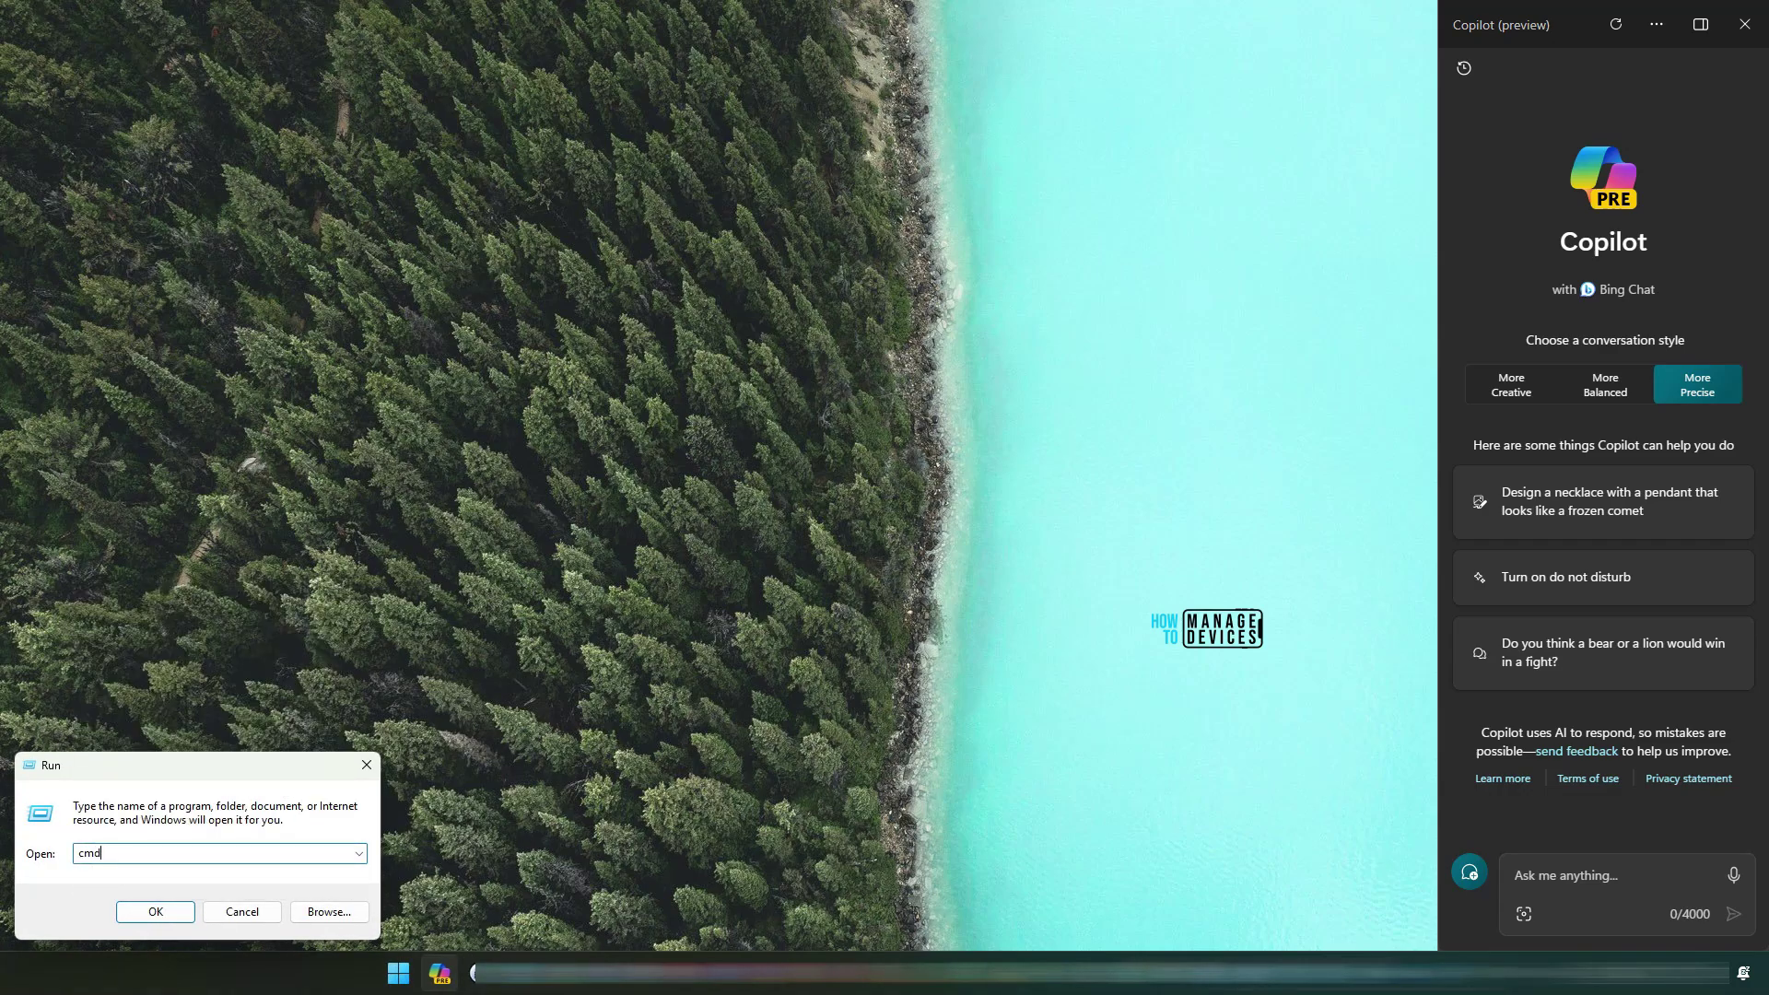
key(Return)
text(whoami)
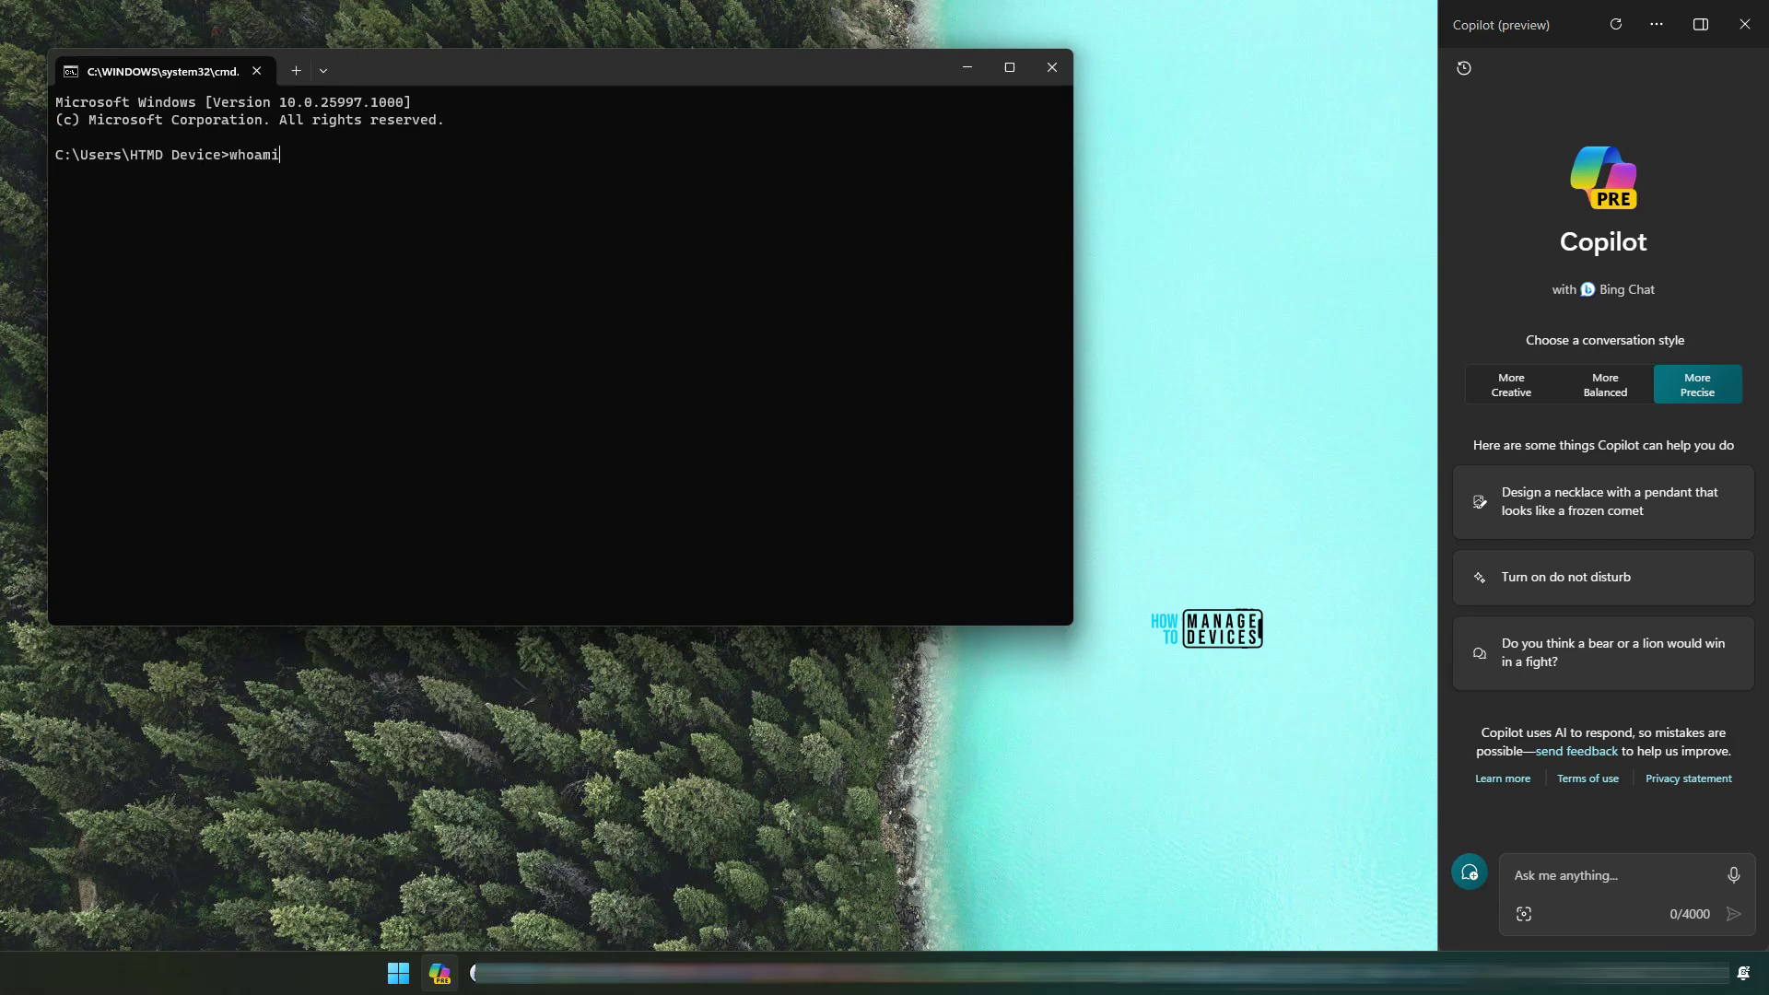
key(Return)
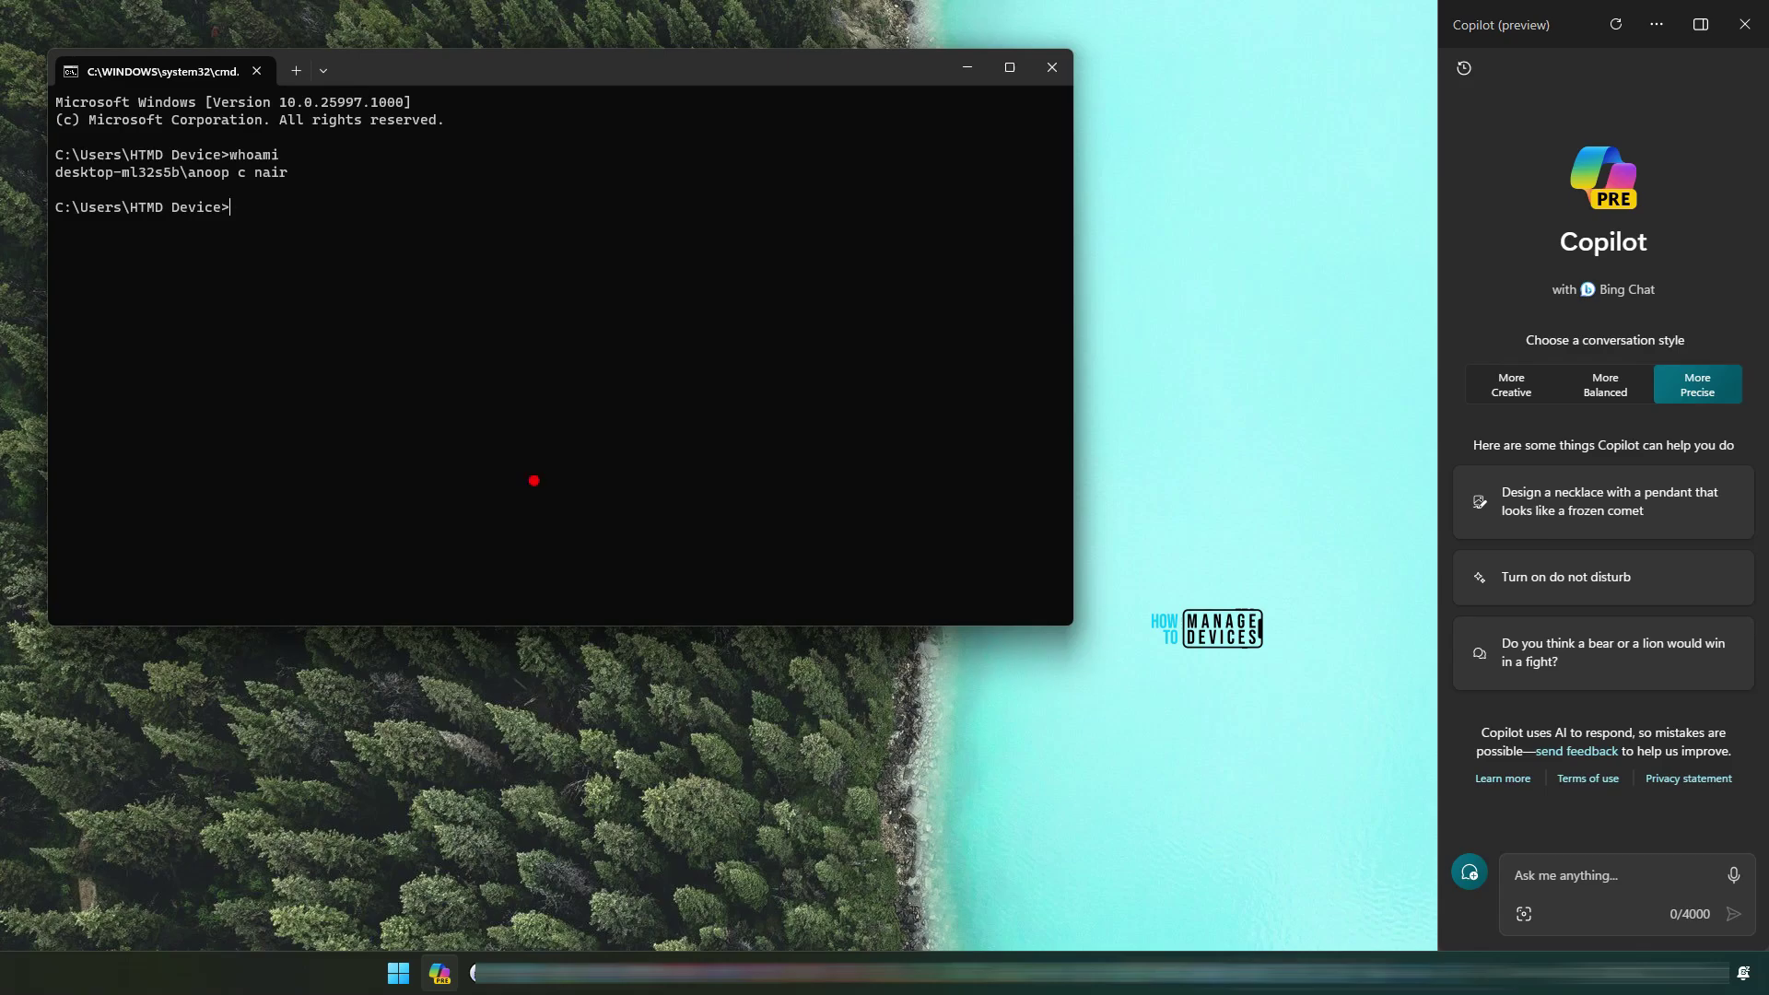
mouse_move(105, 190)
mouse_down()
mouse_move(299, 186)
mouse_move(306, 140)
mouse_move(34, 134)
mouse_move(74, 196)
mouse_up()
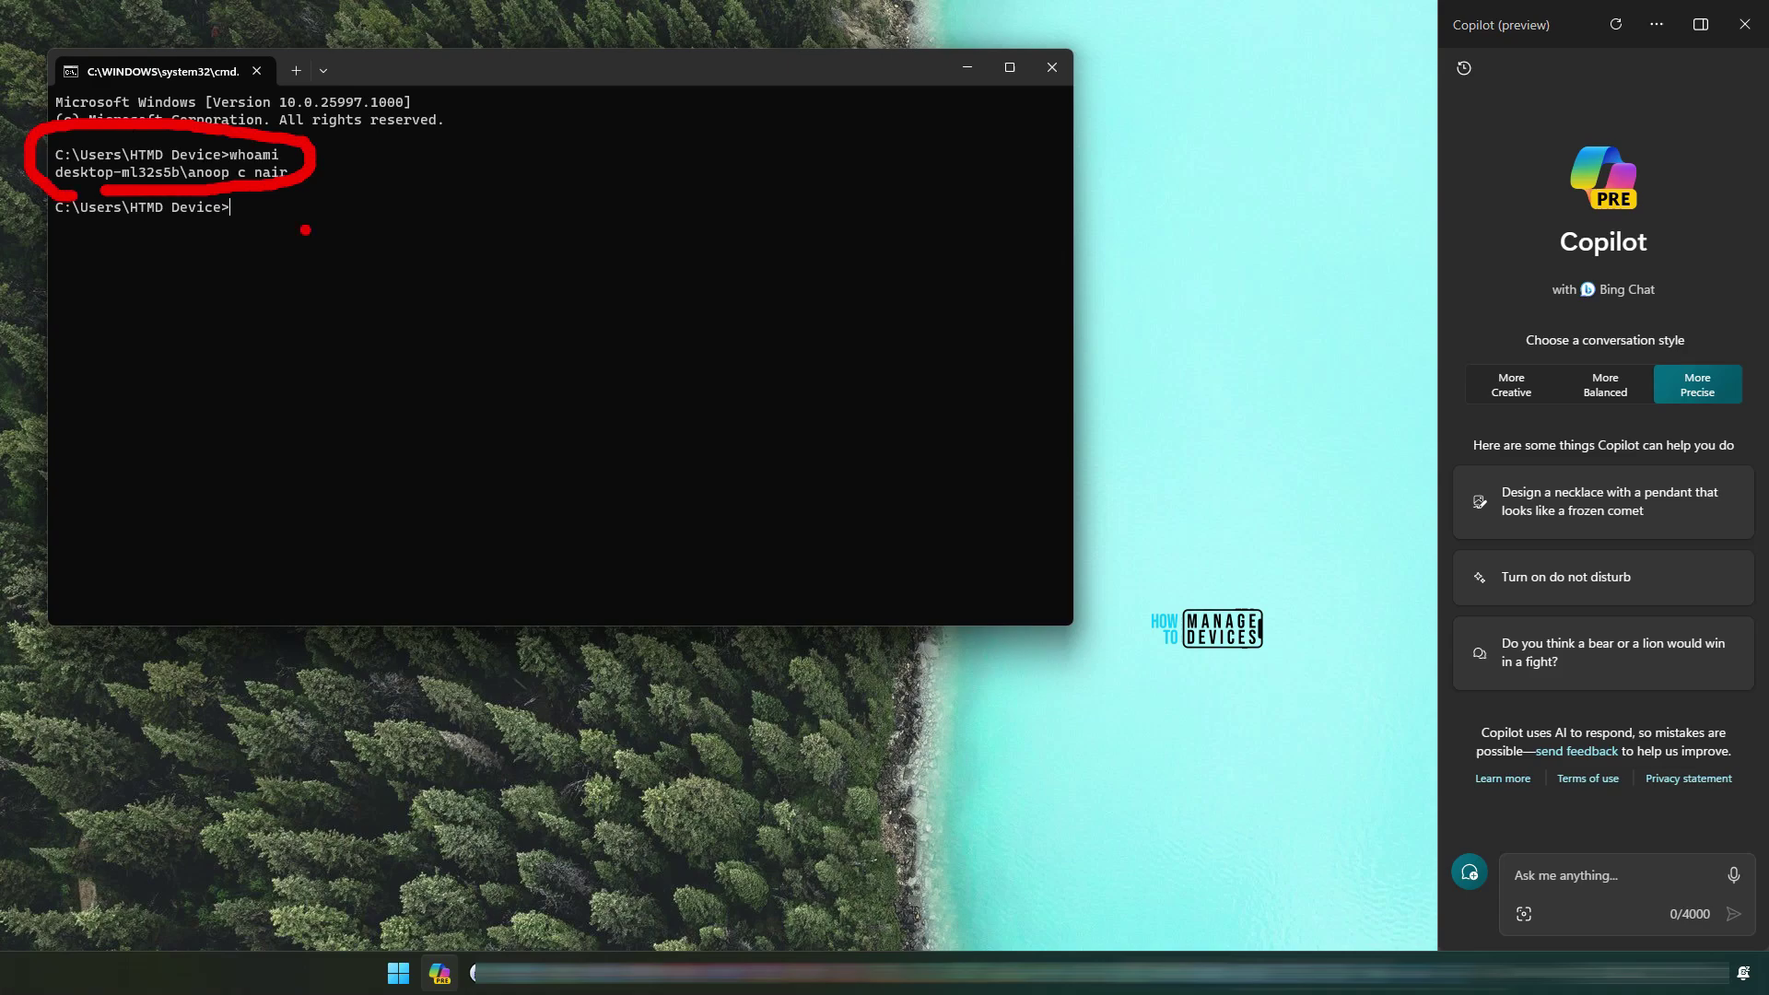
mouse_move(1034, 393)
mouse_down()
mouse_move(1432, 307)
mouse_move(1406, 276)
mouse_move(1428, 340)
mouse_up()
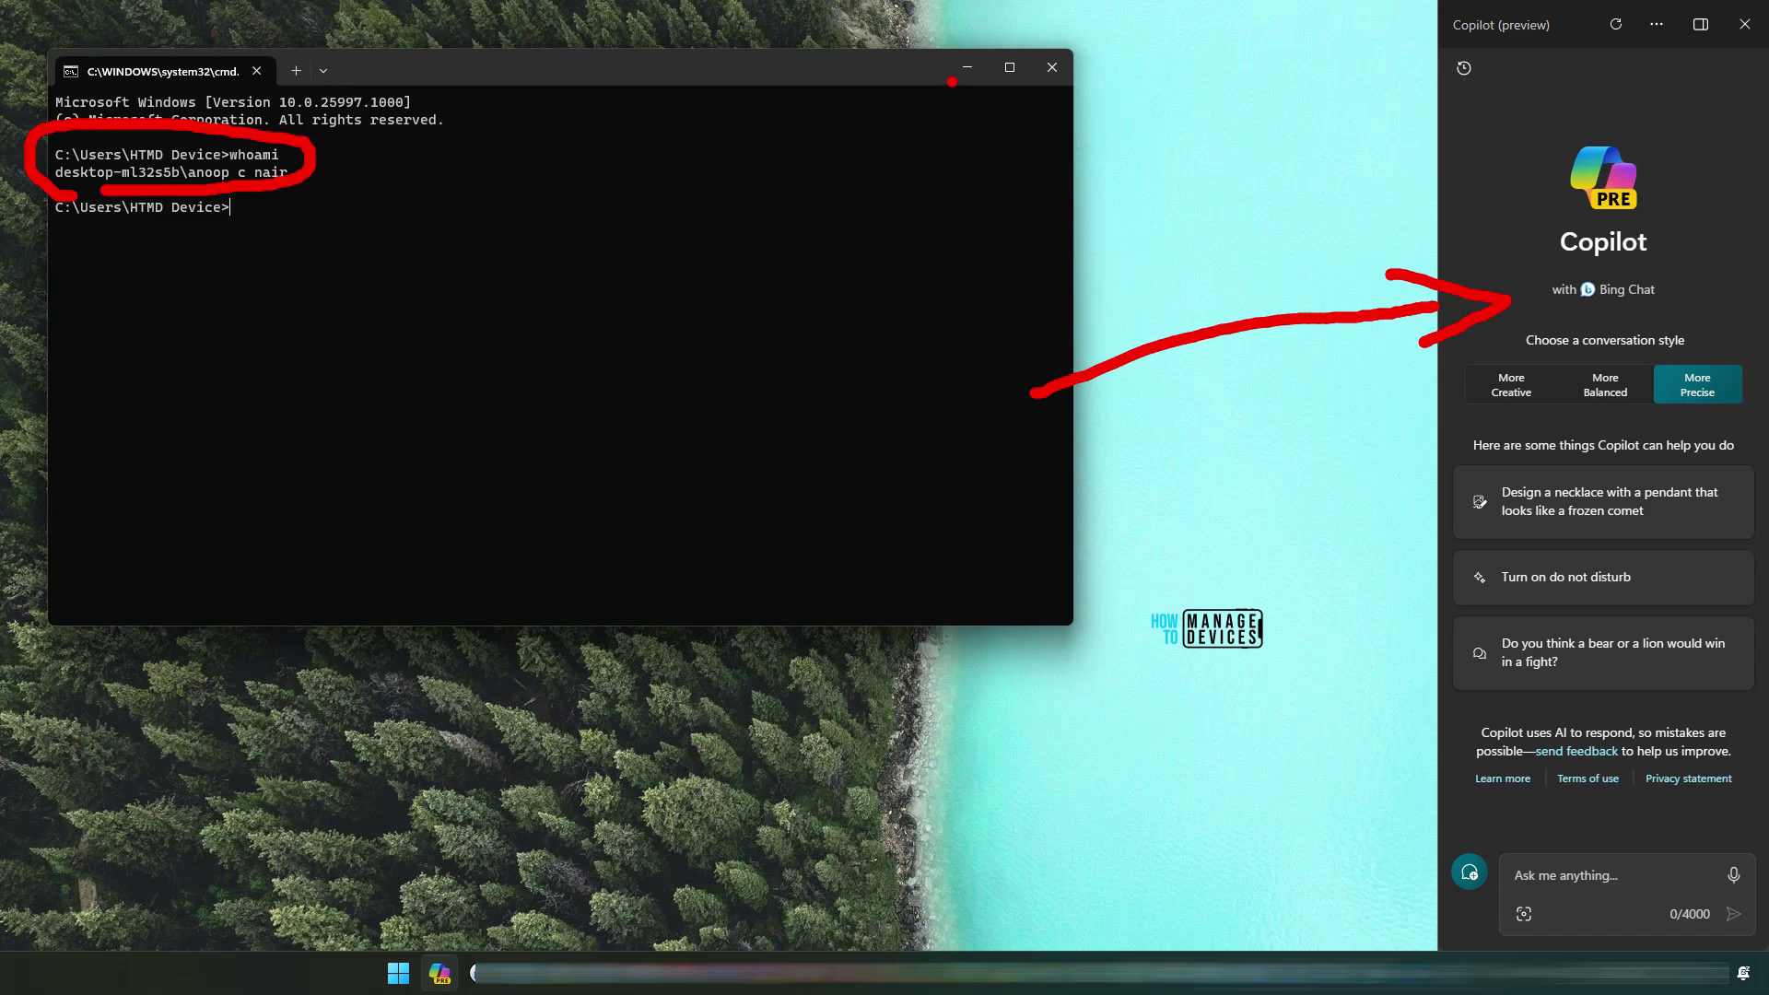
Step: Minimize the command window and circle Copilot's conversation style choices in red, then erase
click(958, 74)
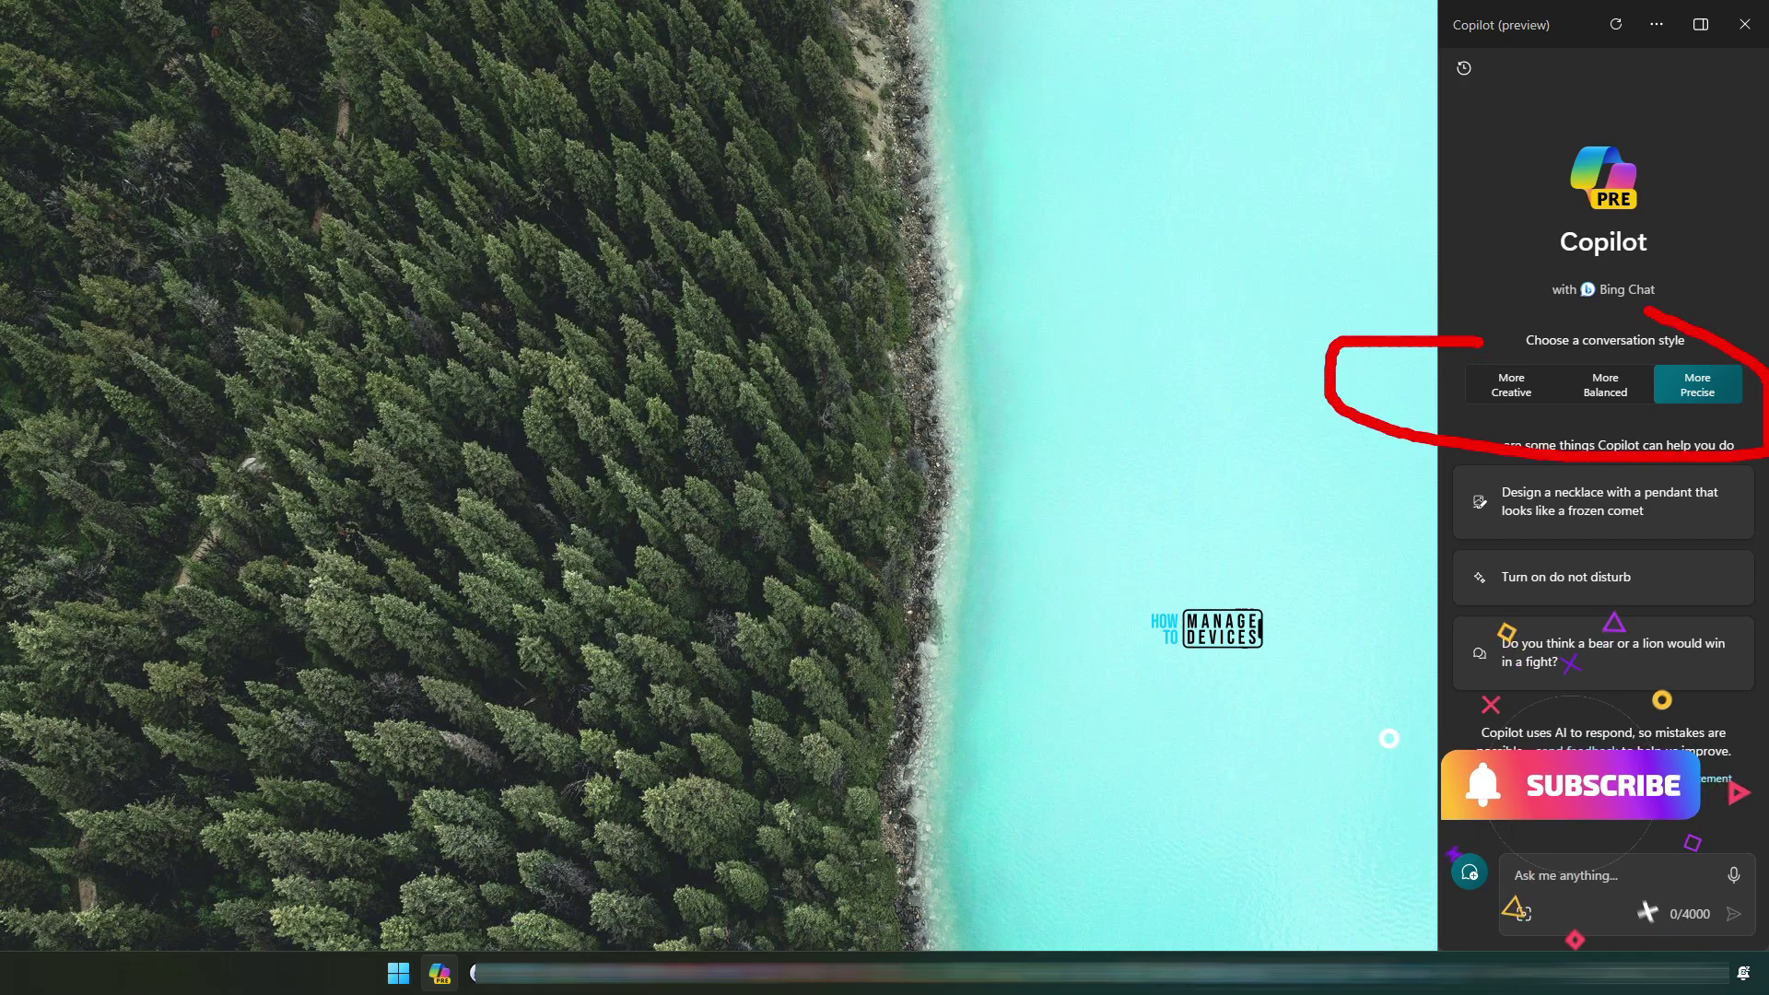
drag(1646, 311, 1423, 328)
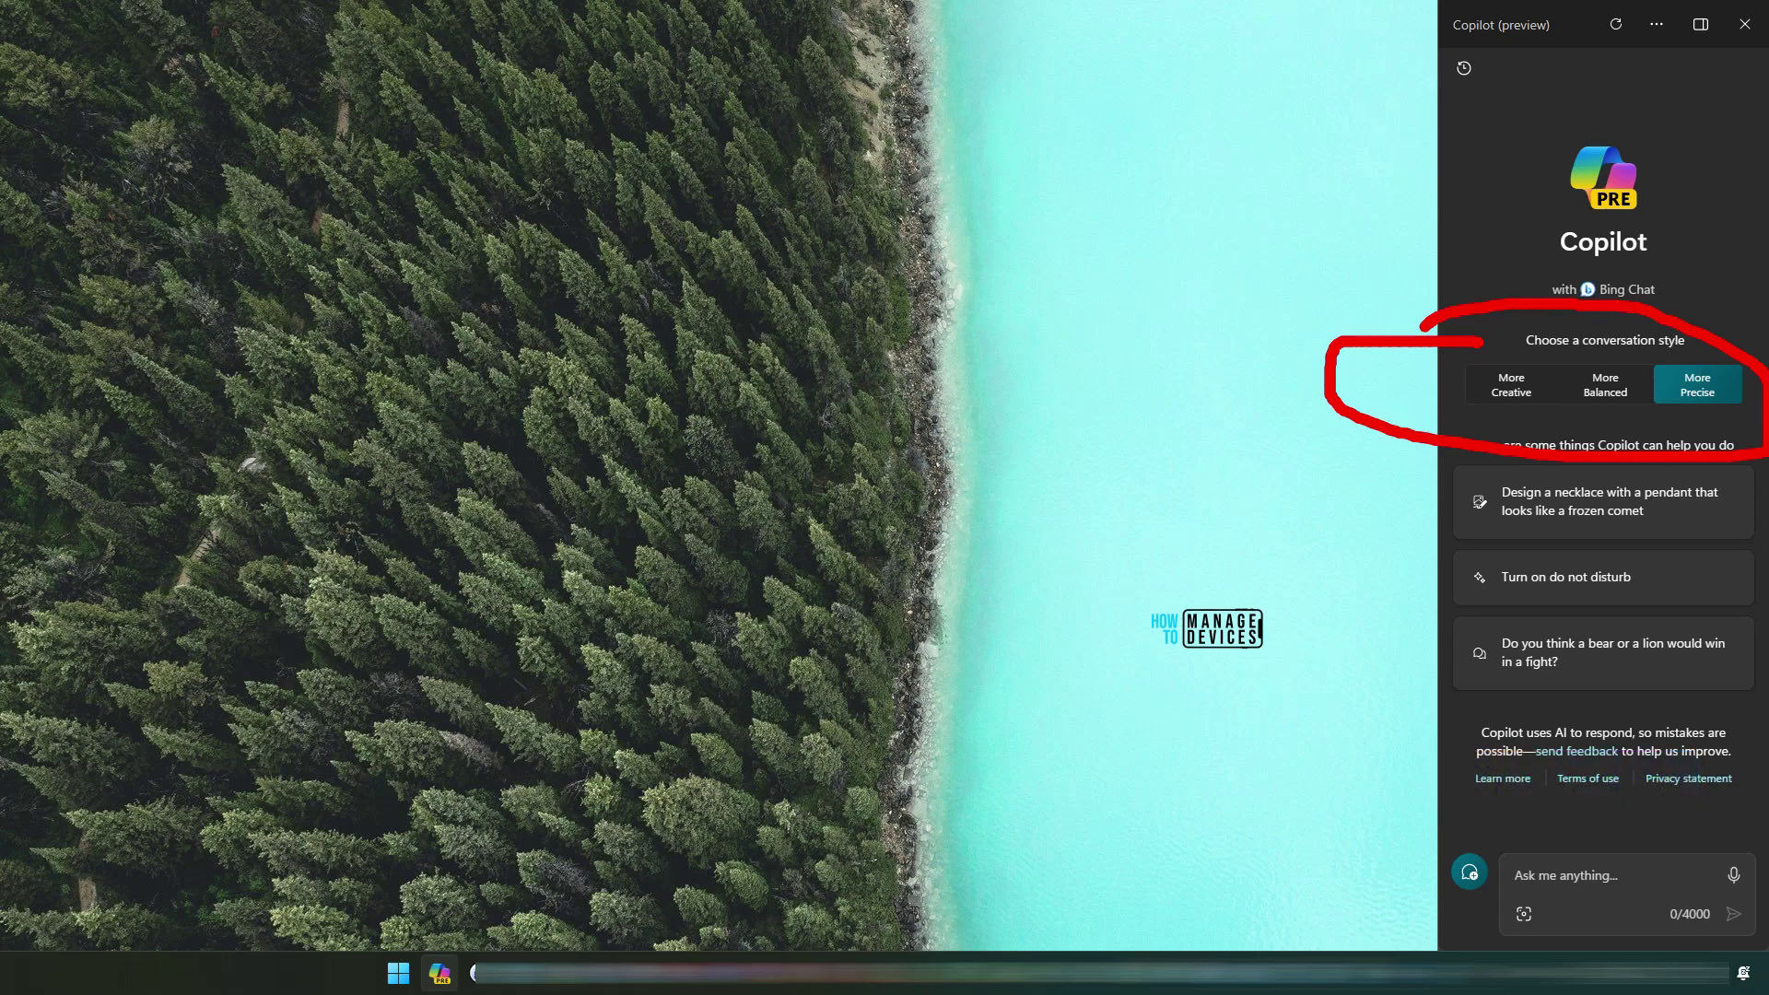
drag(1728, 219, 1699, 291)
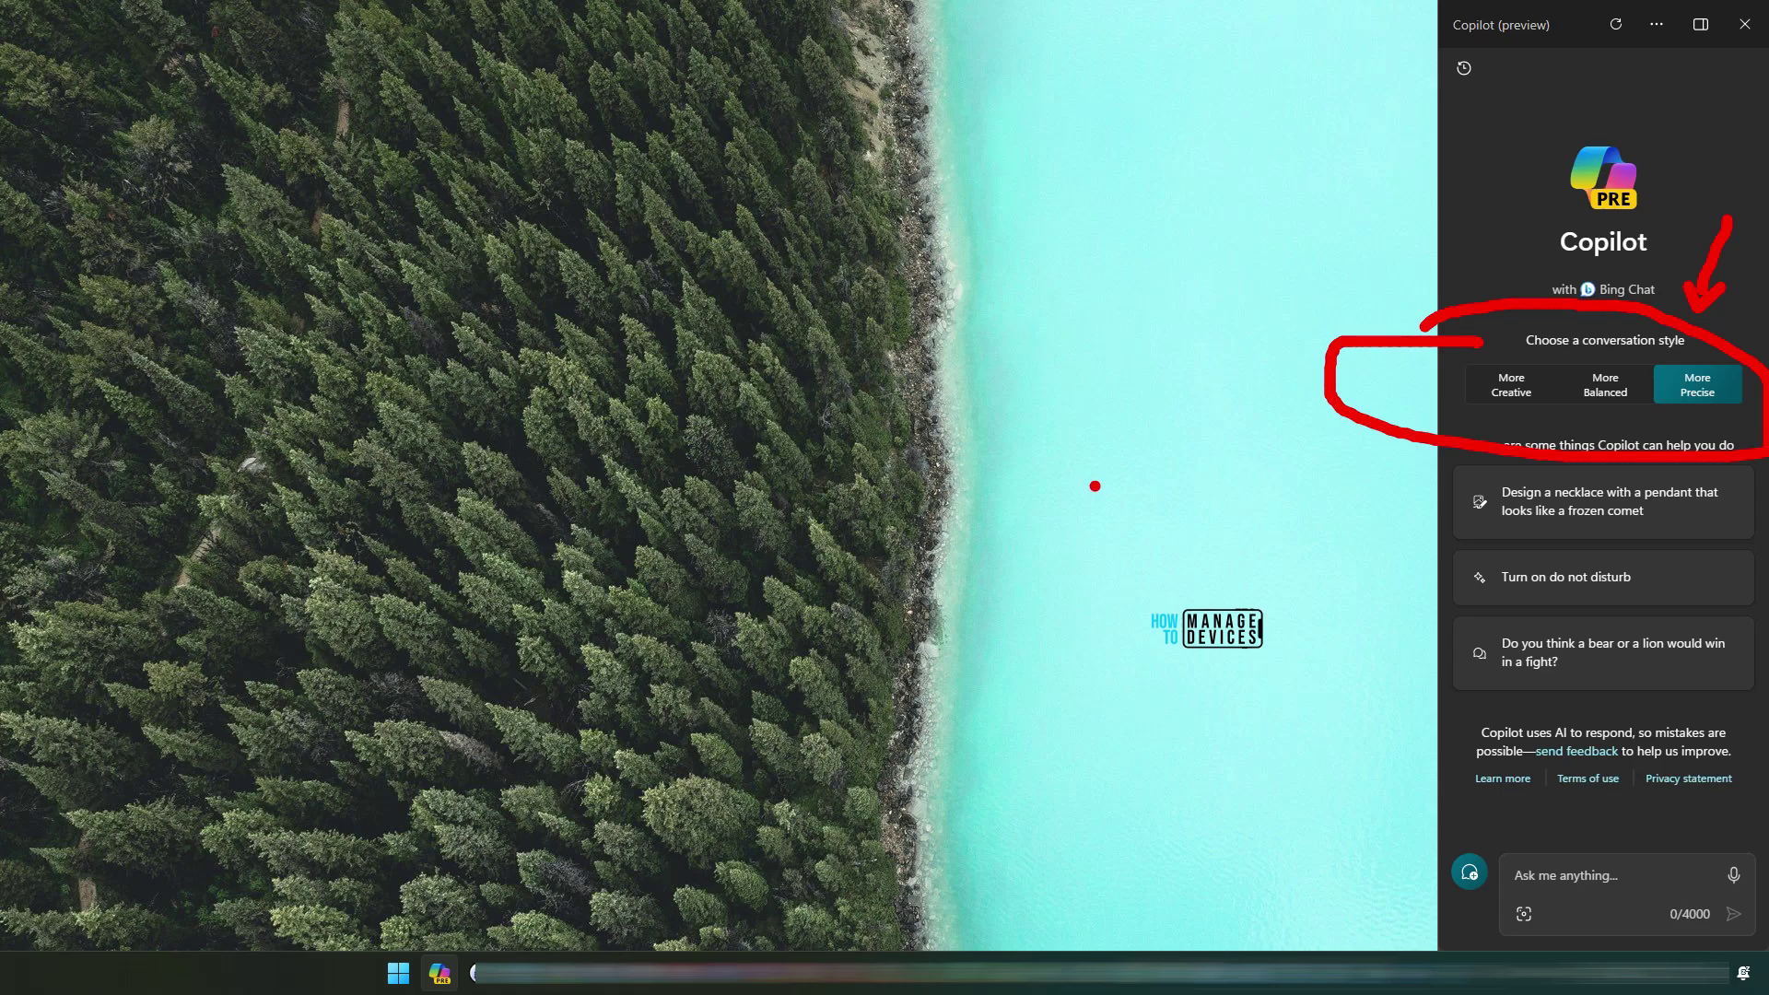
key(e)
Step: Mark the suggestion cards, AI-mistakes disclaimer, chat input and Copilot logo in red, then clear
drag(1263, 530, 1454, 519)
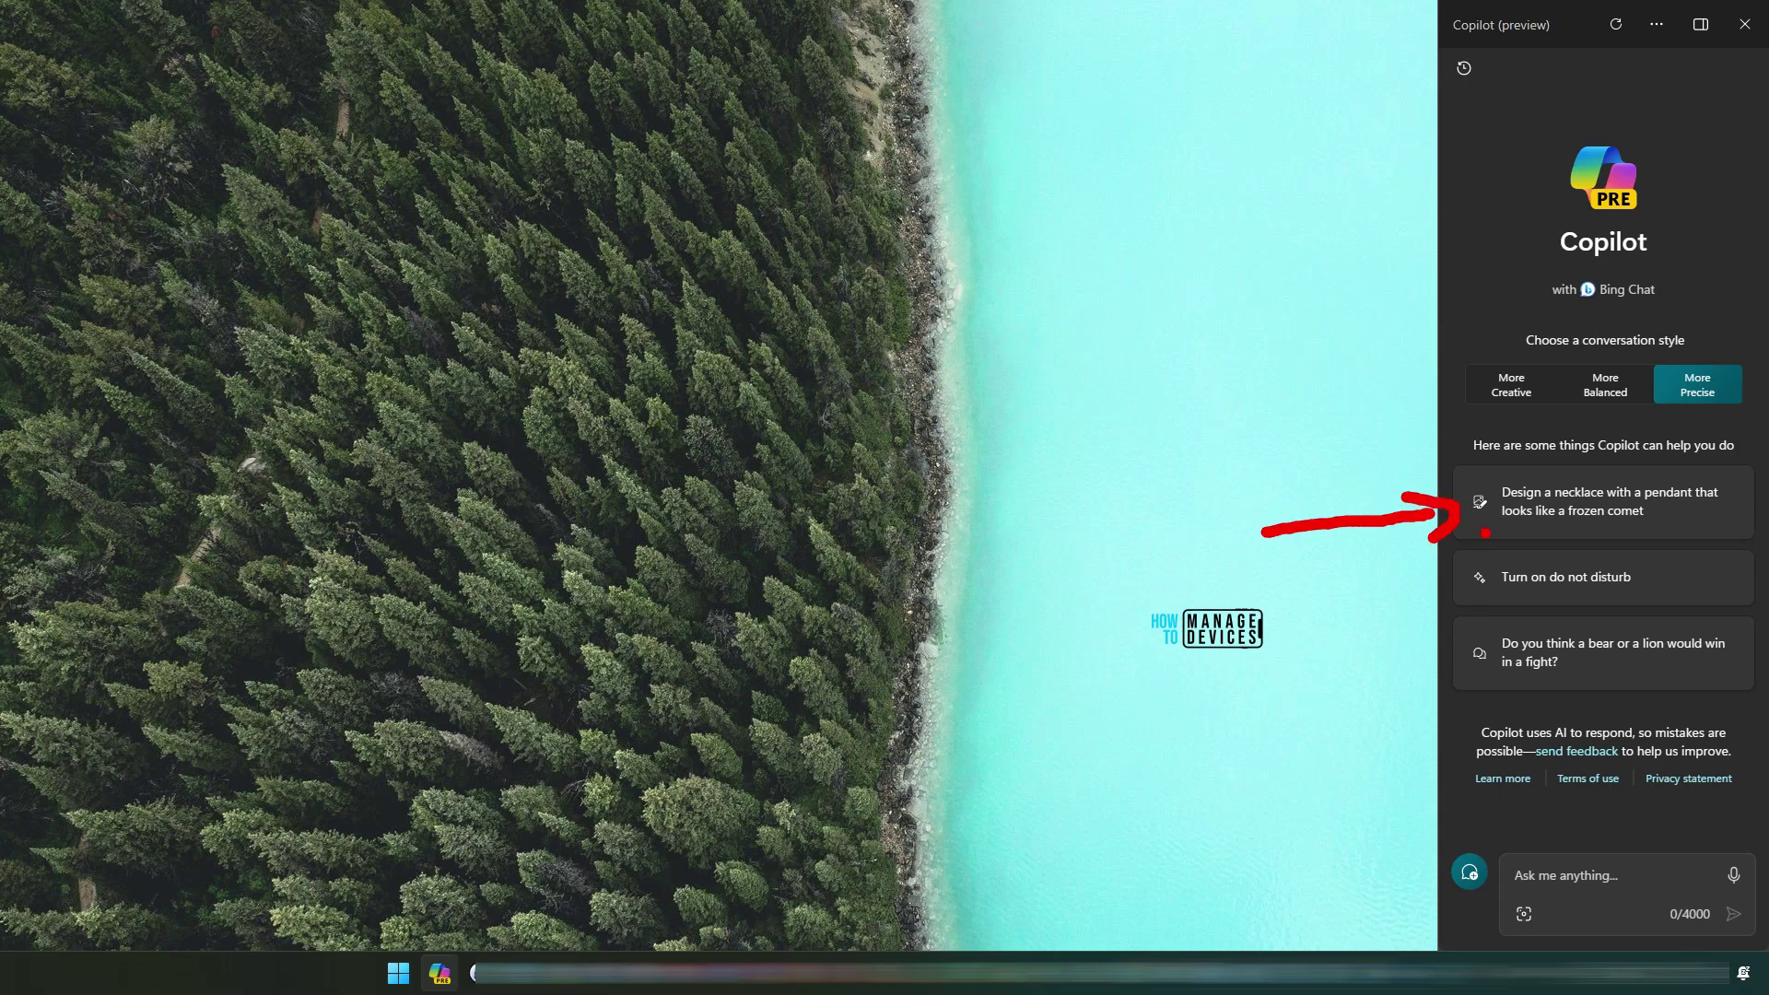
mouse_move(1340, 609)
mouse_down()
mouse_move(1433, 579)
mouse_move(1398, 603)
mouse_up()
drag(1336, 661, 1433, 650)
drag(1525, 704, 1520, 730)
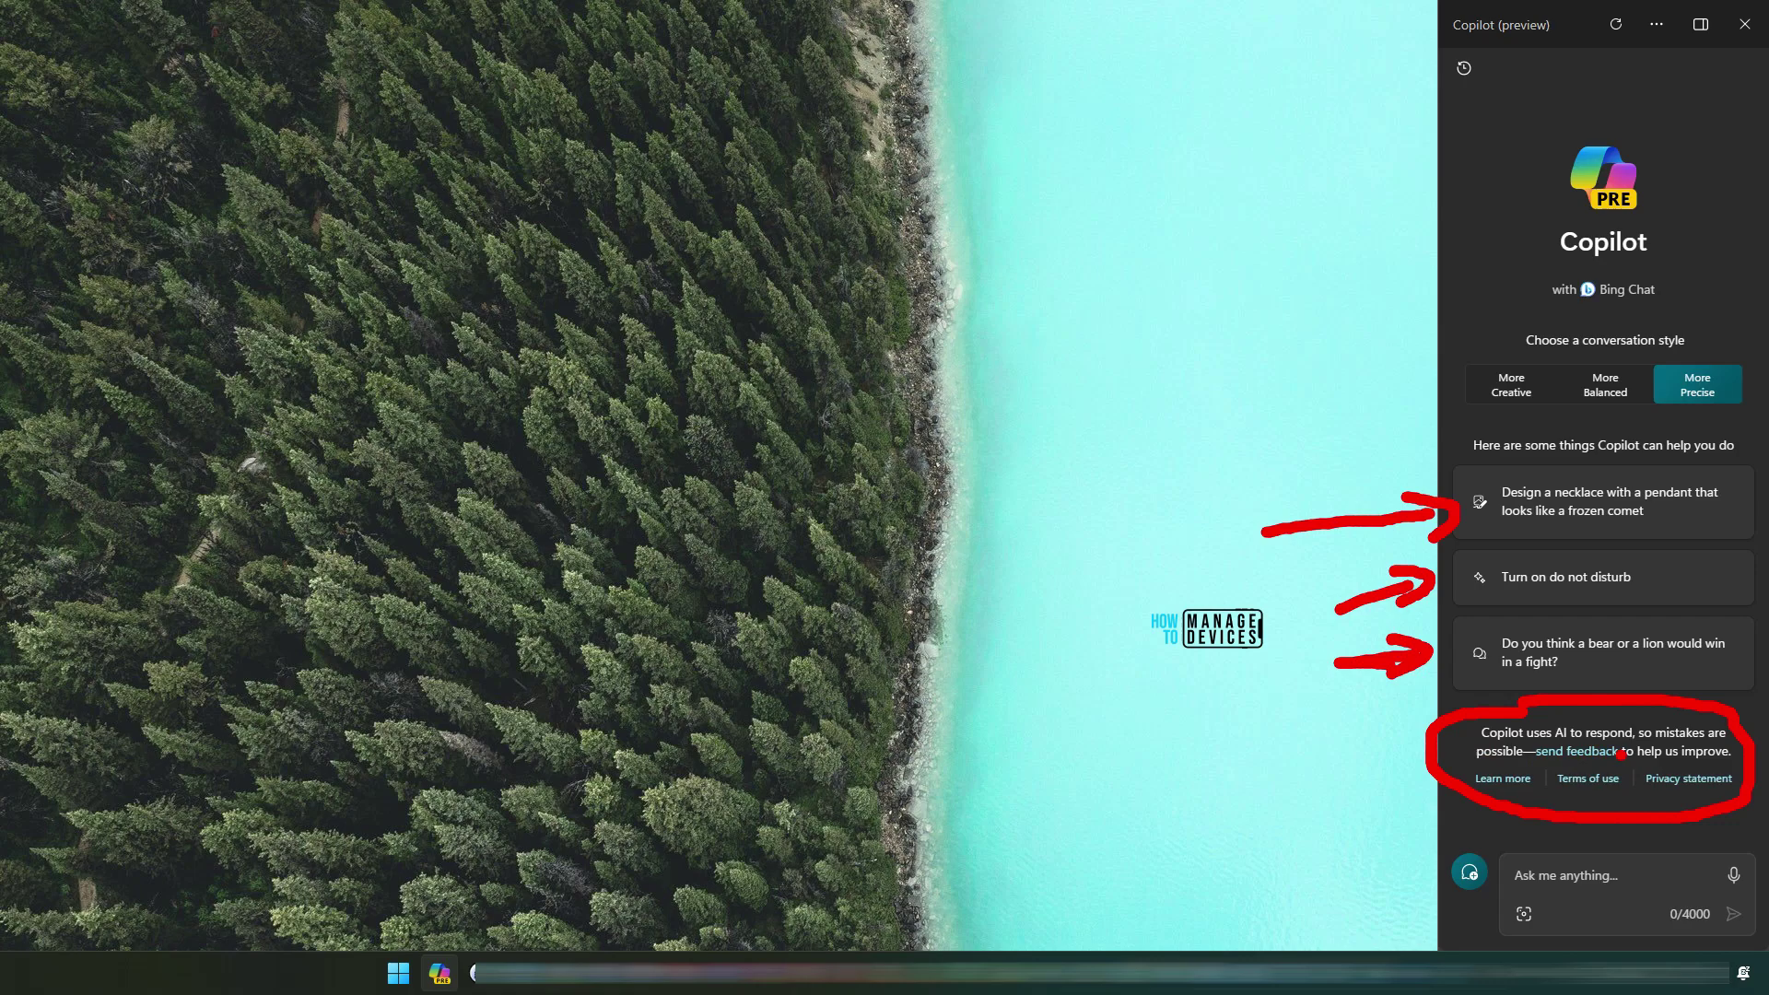
drag(1541, 763, 1598, 764)
mouse_move(1227, 855)
mouse_down()
mouse_move(1387, 812)
mouse_move(1414, 822)
mouse_move(1382, 840)
mouse_up()
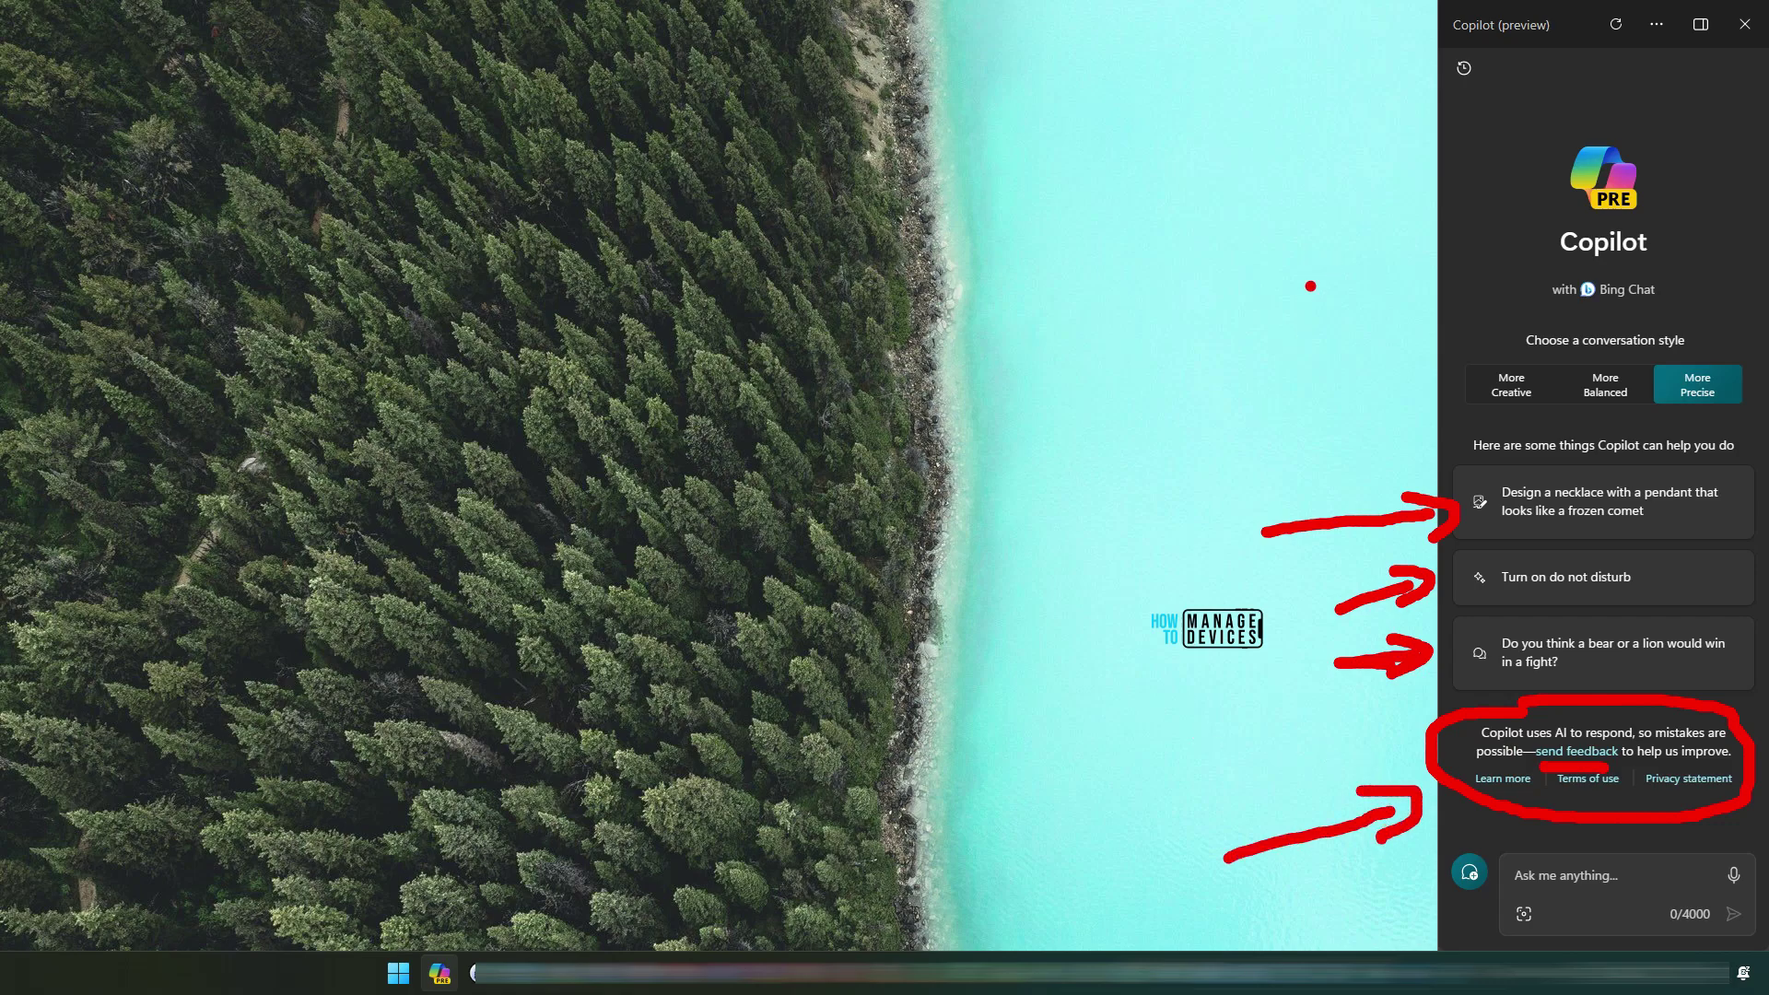
mouse_move(1125, 406)
mouse_down()
mouse_move(1456, 218)
mouse_move(1455, 268)
mouse_up()
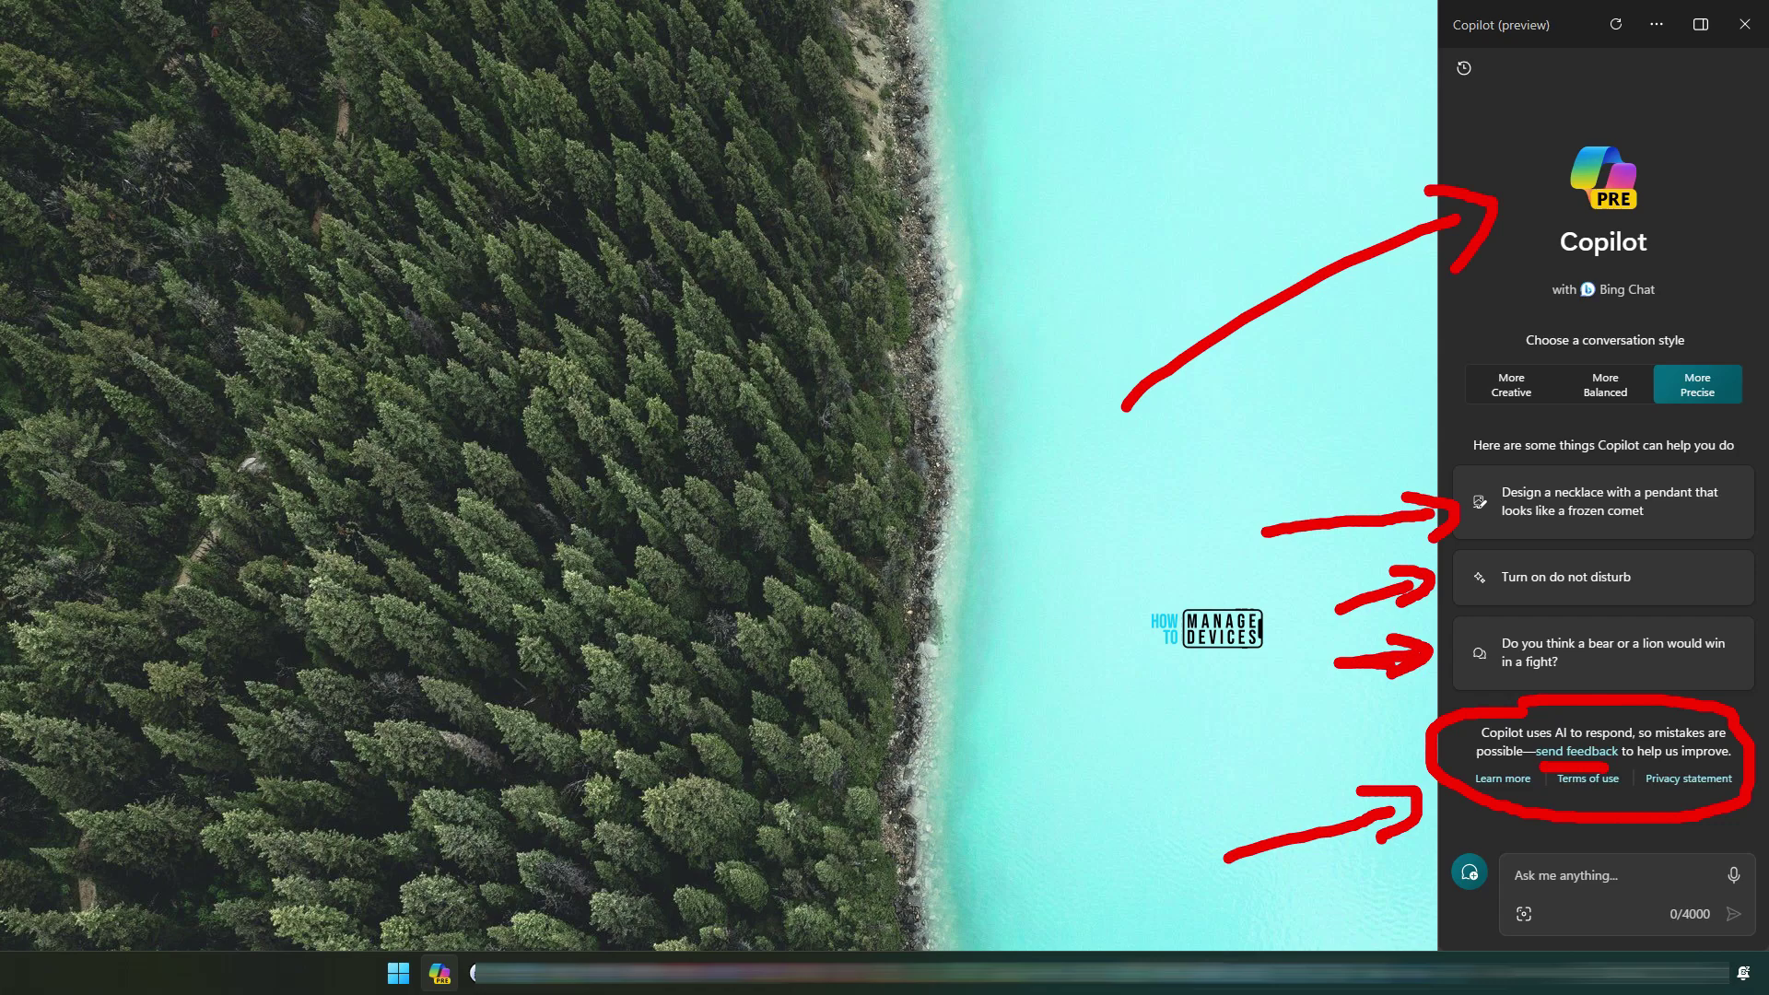
key(Escape)
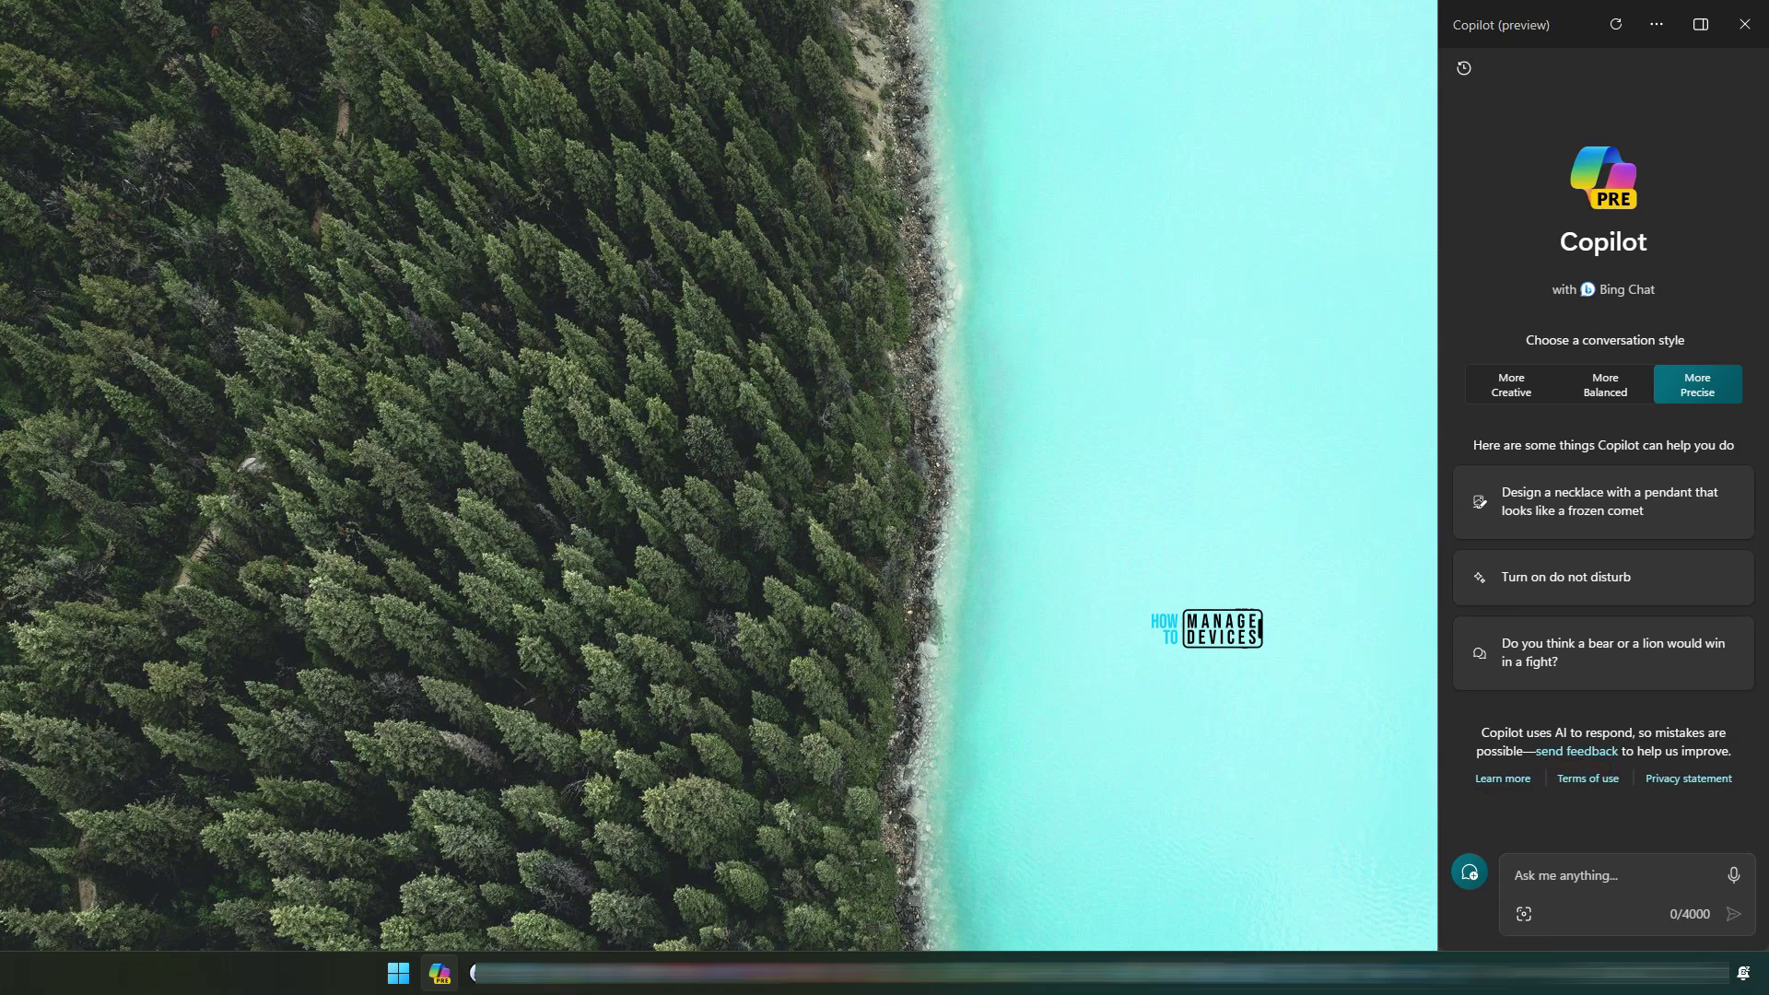
Step: Underline the Copilot preview note and Bing Chat help text in red, then clear the ink
scroll(696, 479, down, 2)
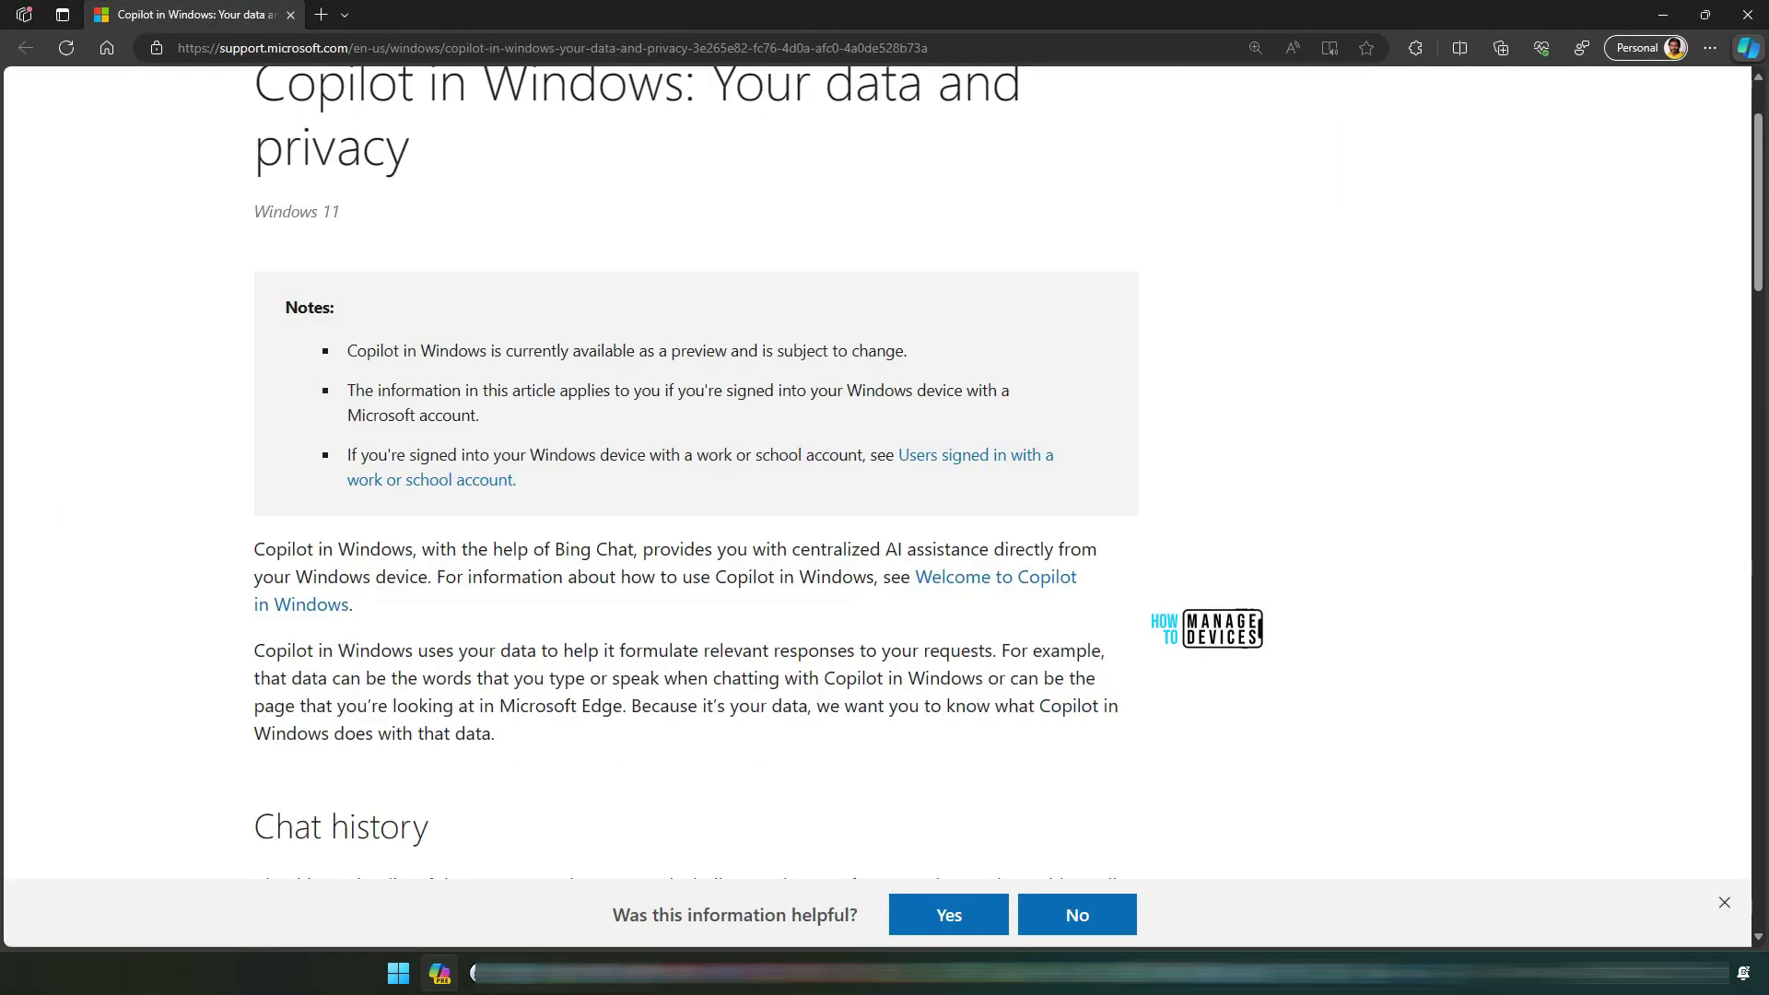
key(ctrl+2)
drag(369, 371, 835, 367)
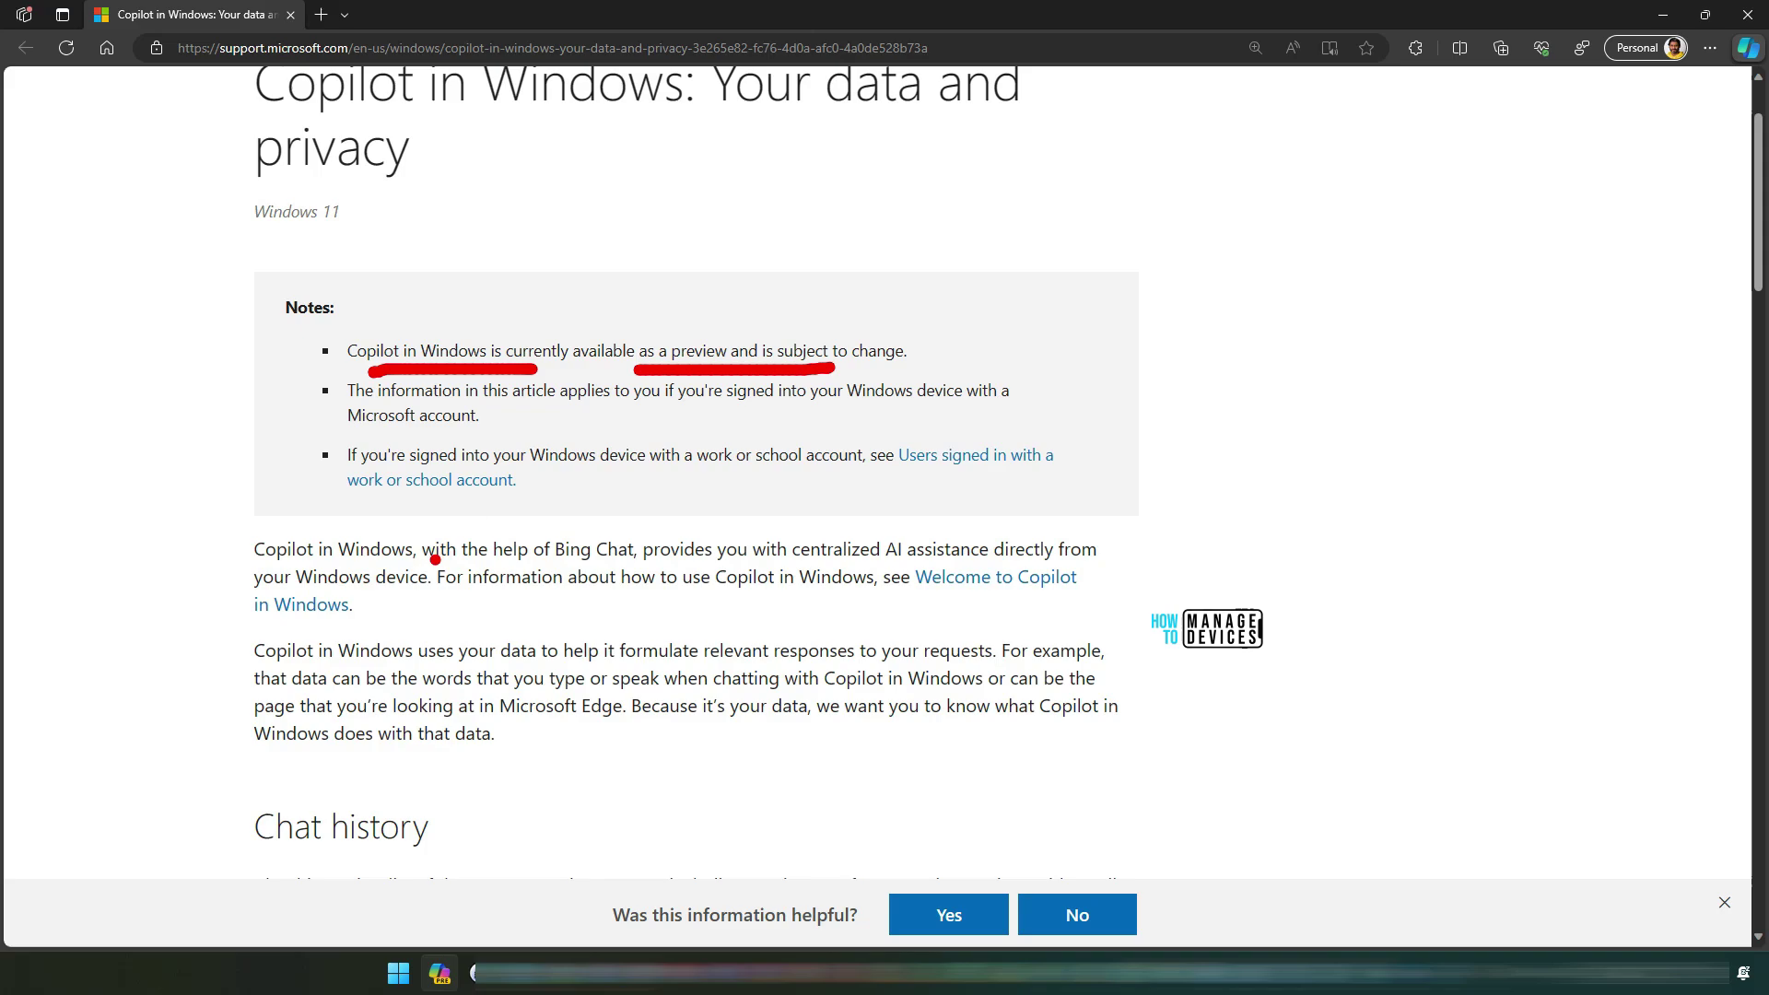
drag(460, 566, 1098, 564)
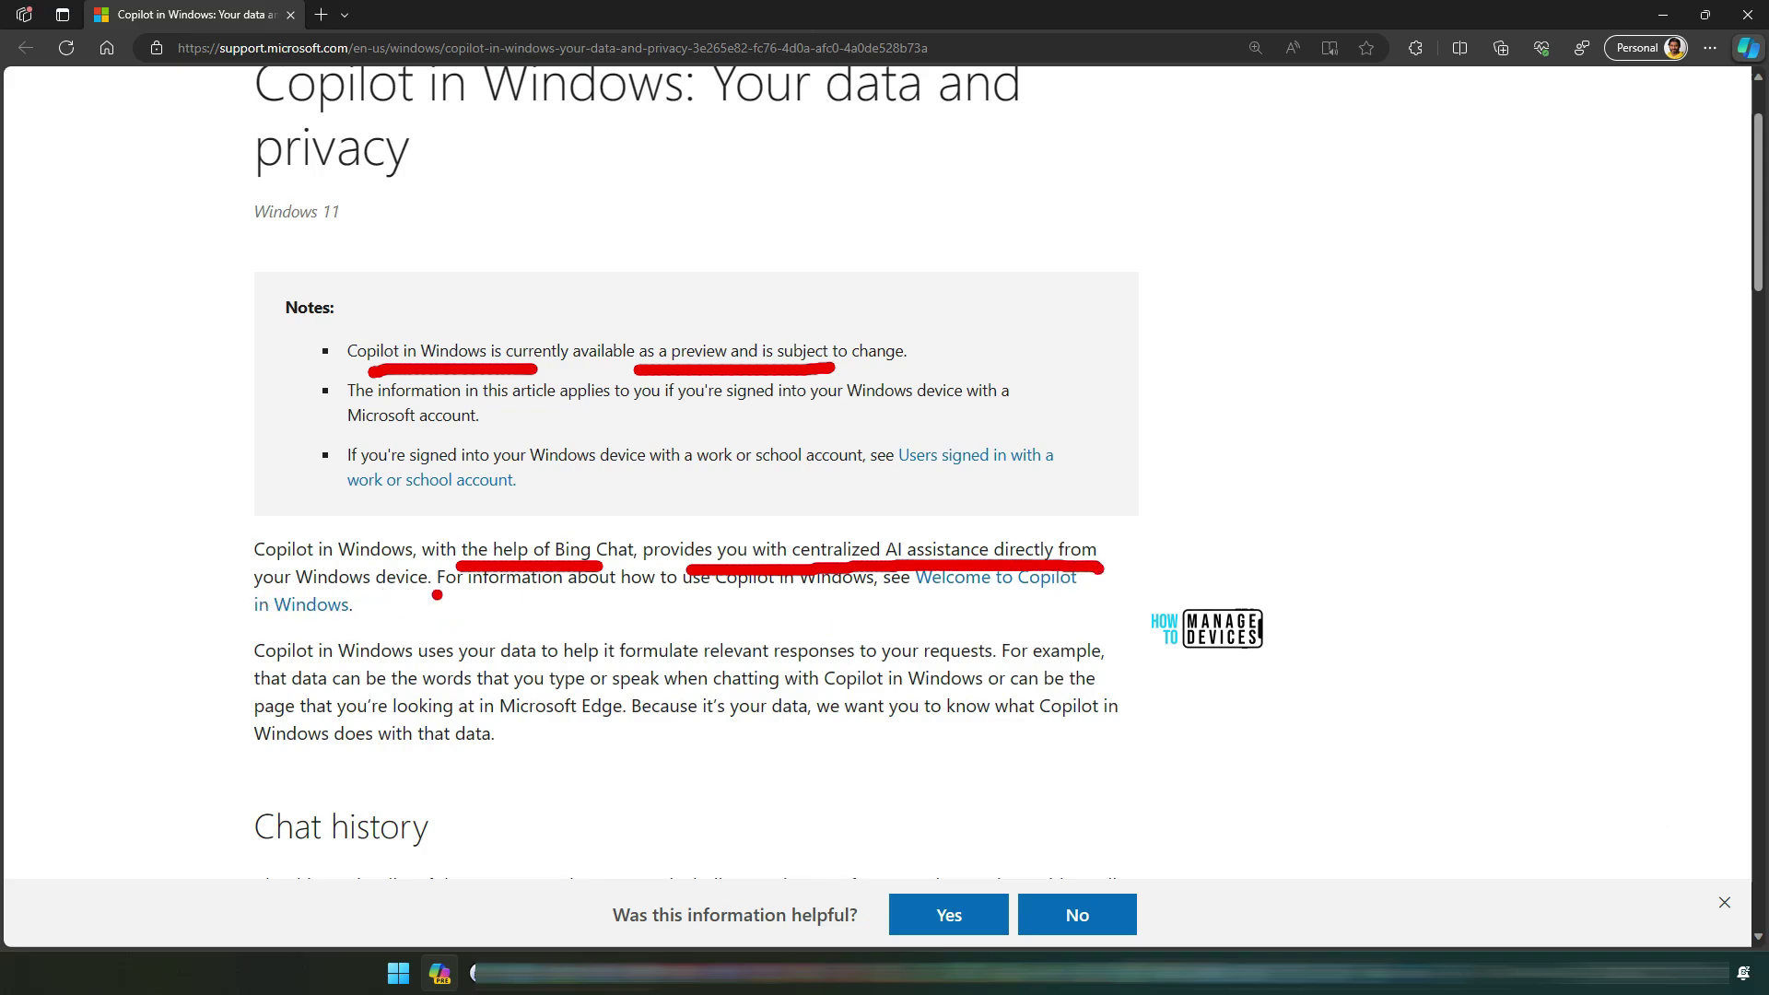
drag(92, 778, 290, 689)
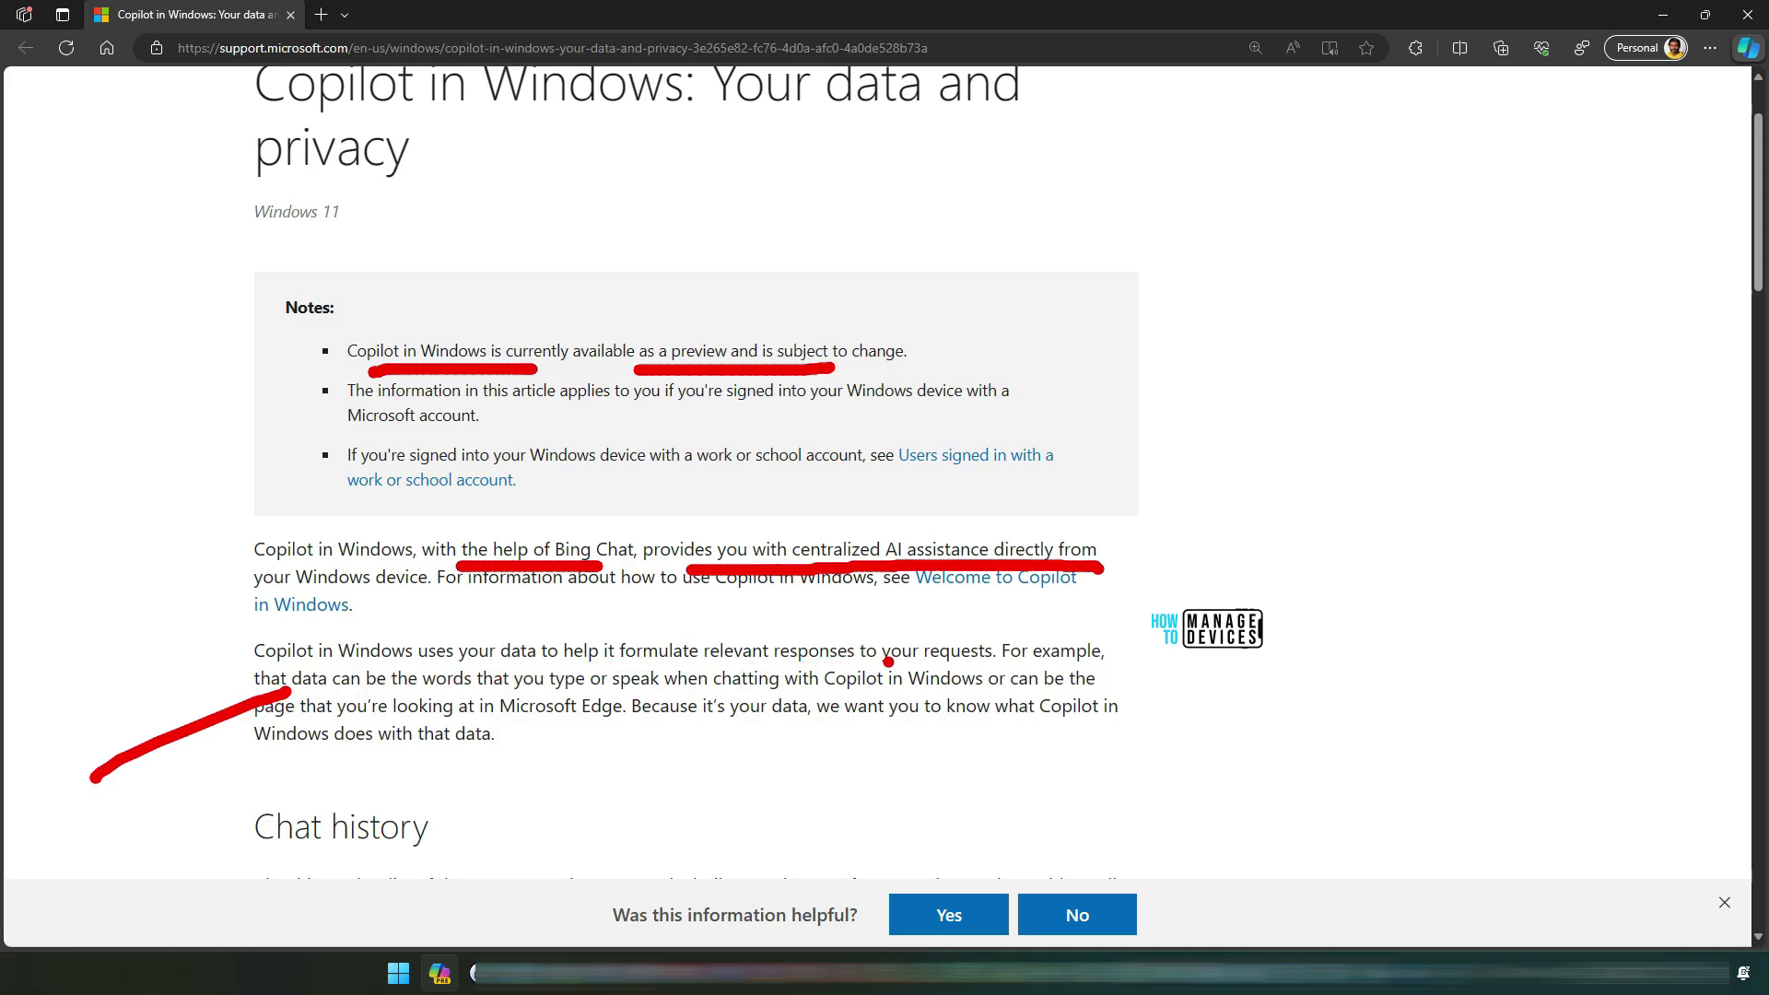
key(Escape)
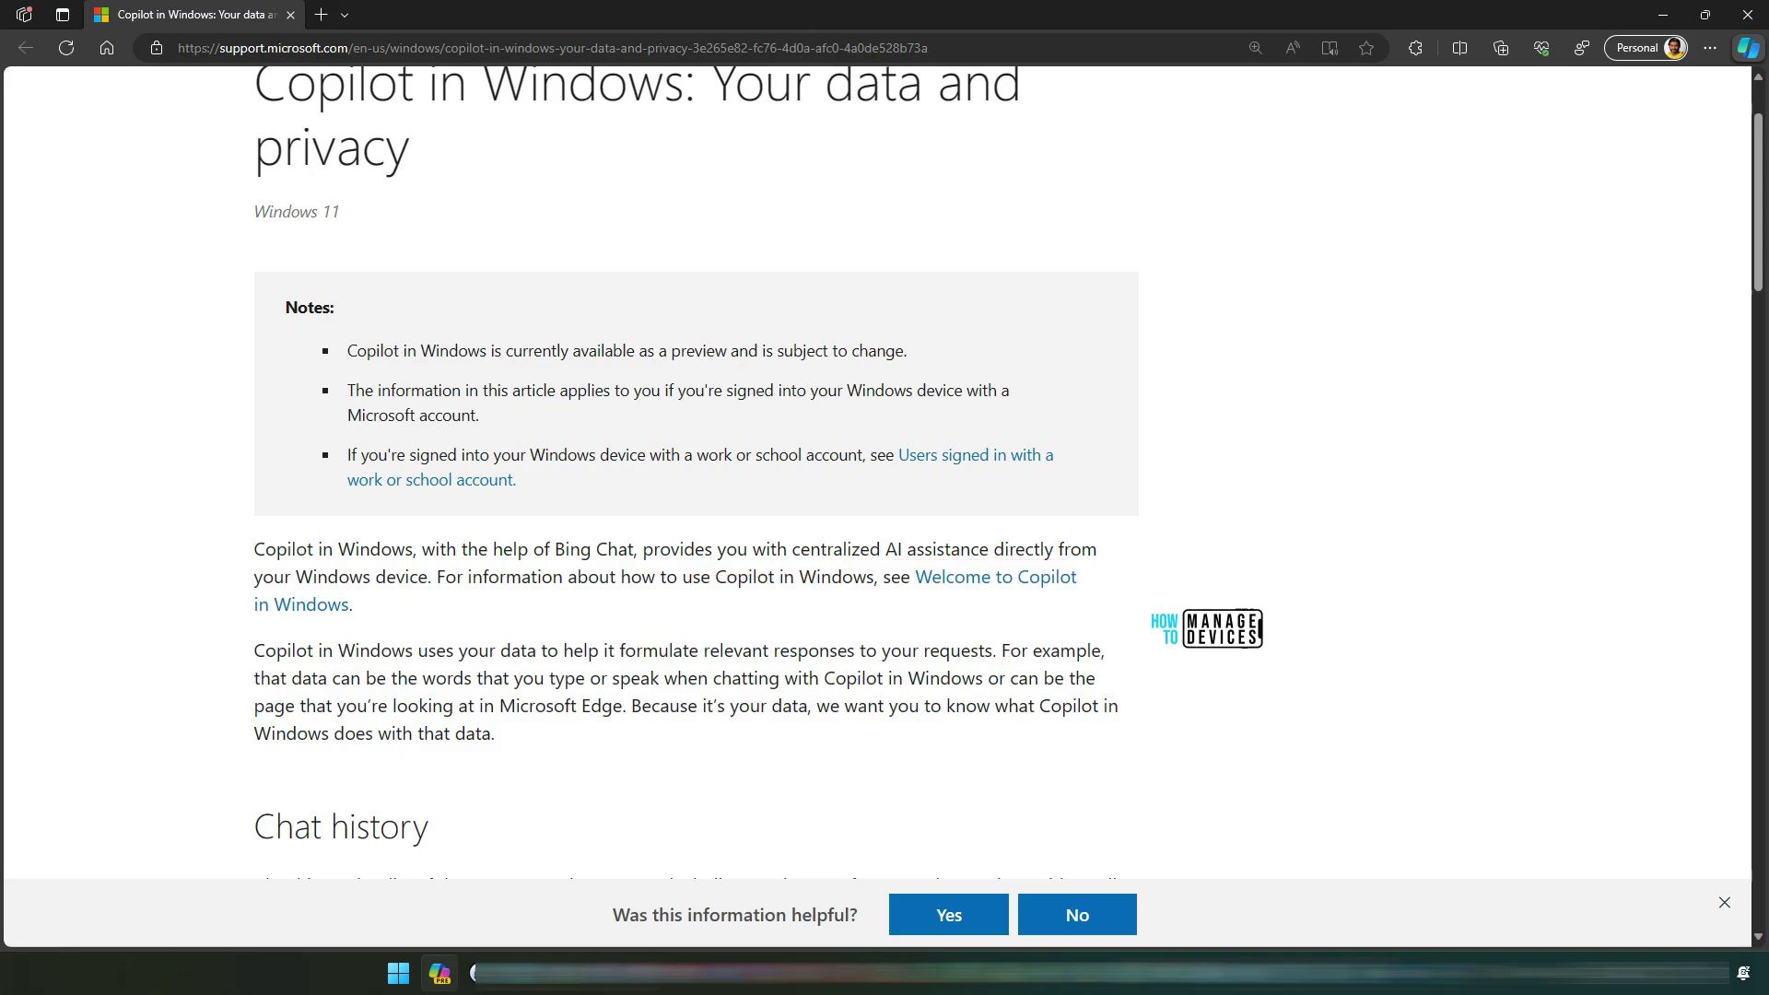
Step: Check the HOW TO logo and underline the Microsoft Edge page-content sentences in red
drag(423, 678, 630, 706)
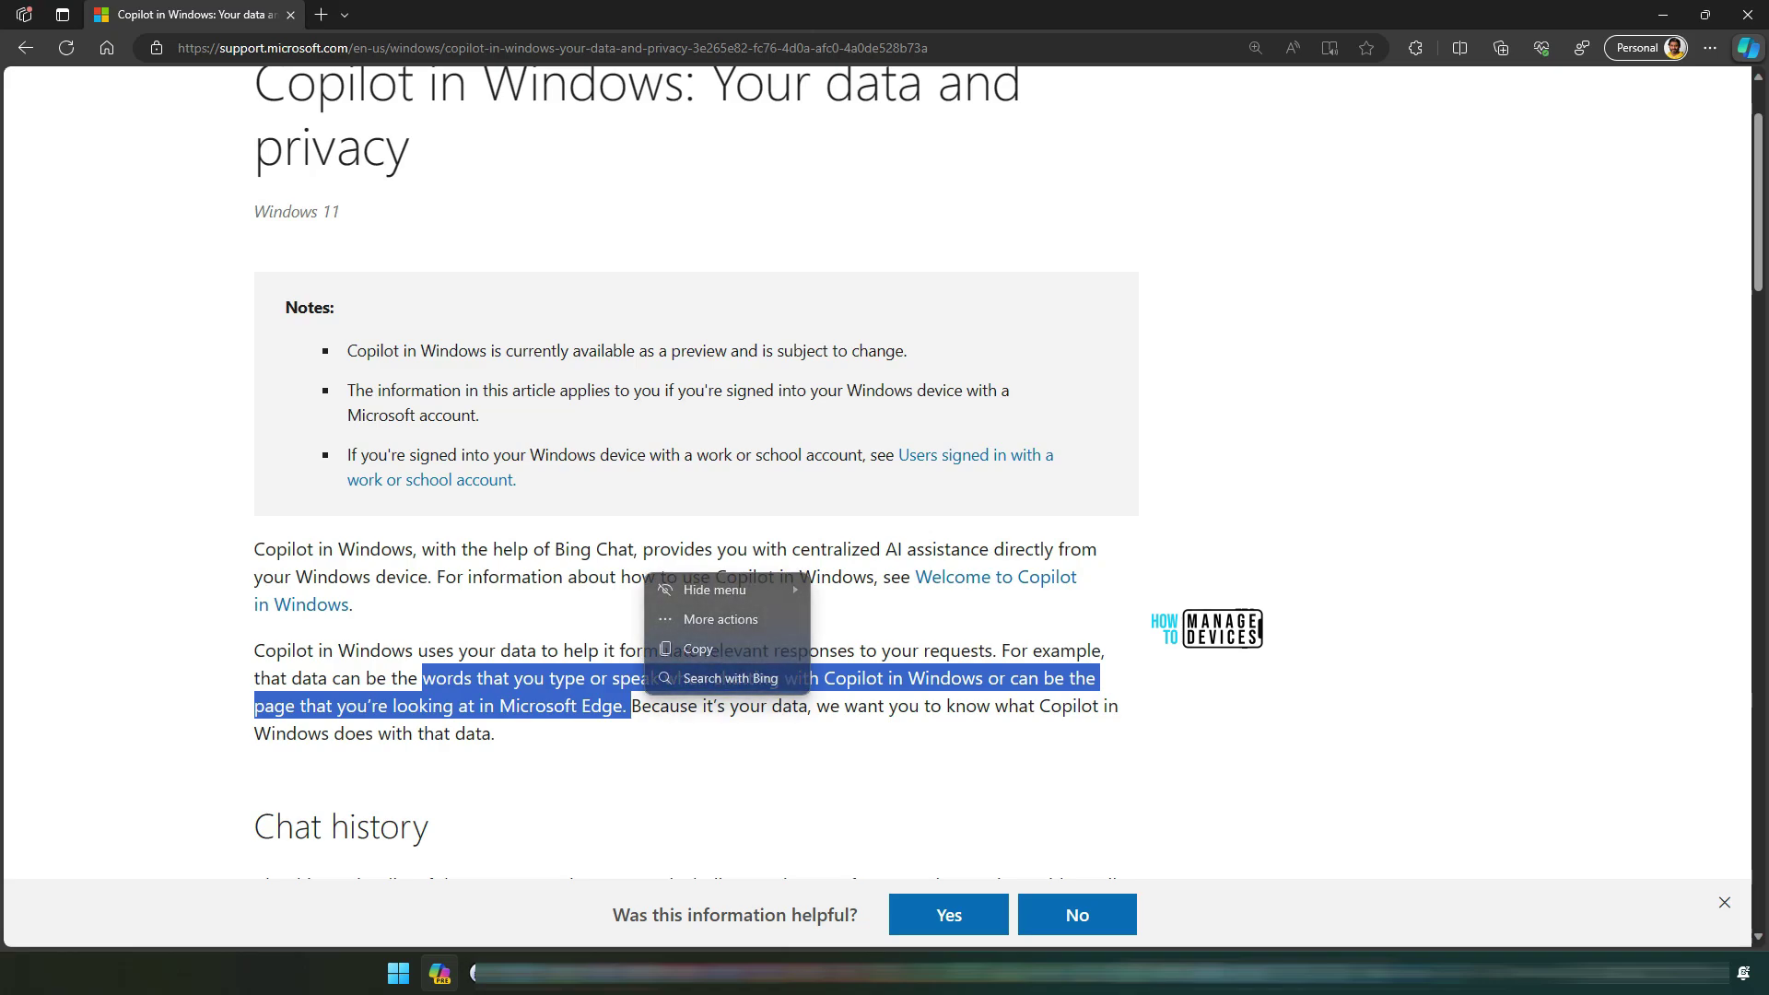
key(Escape)
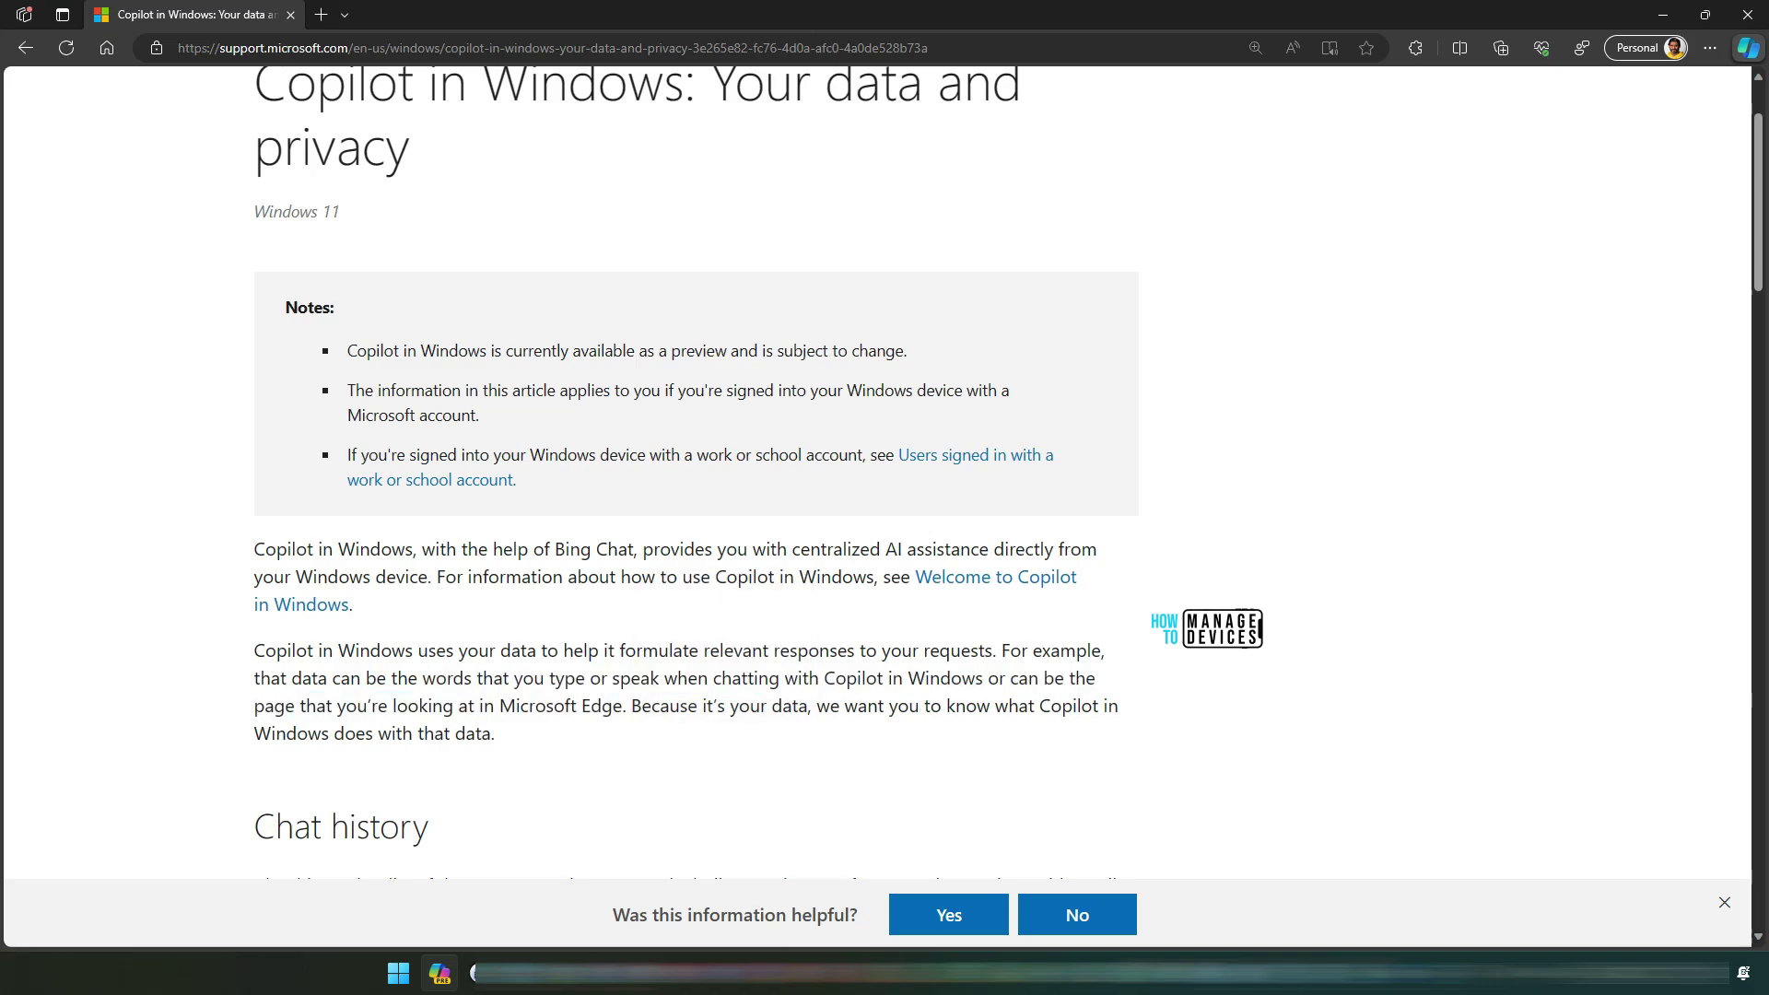
drag(1131, 652, 1216, 582)
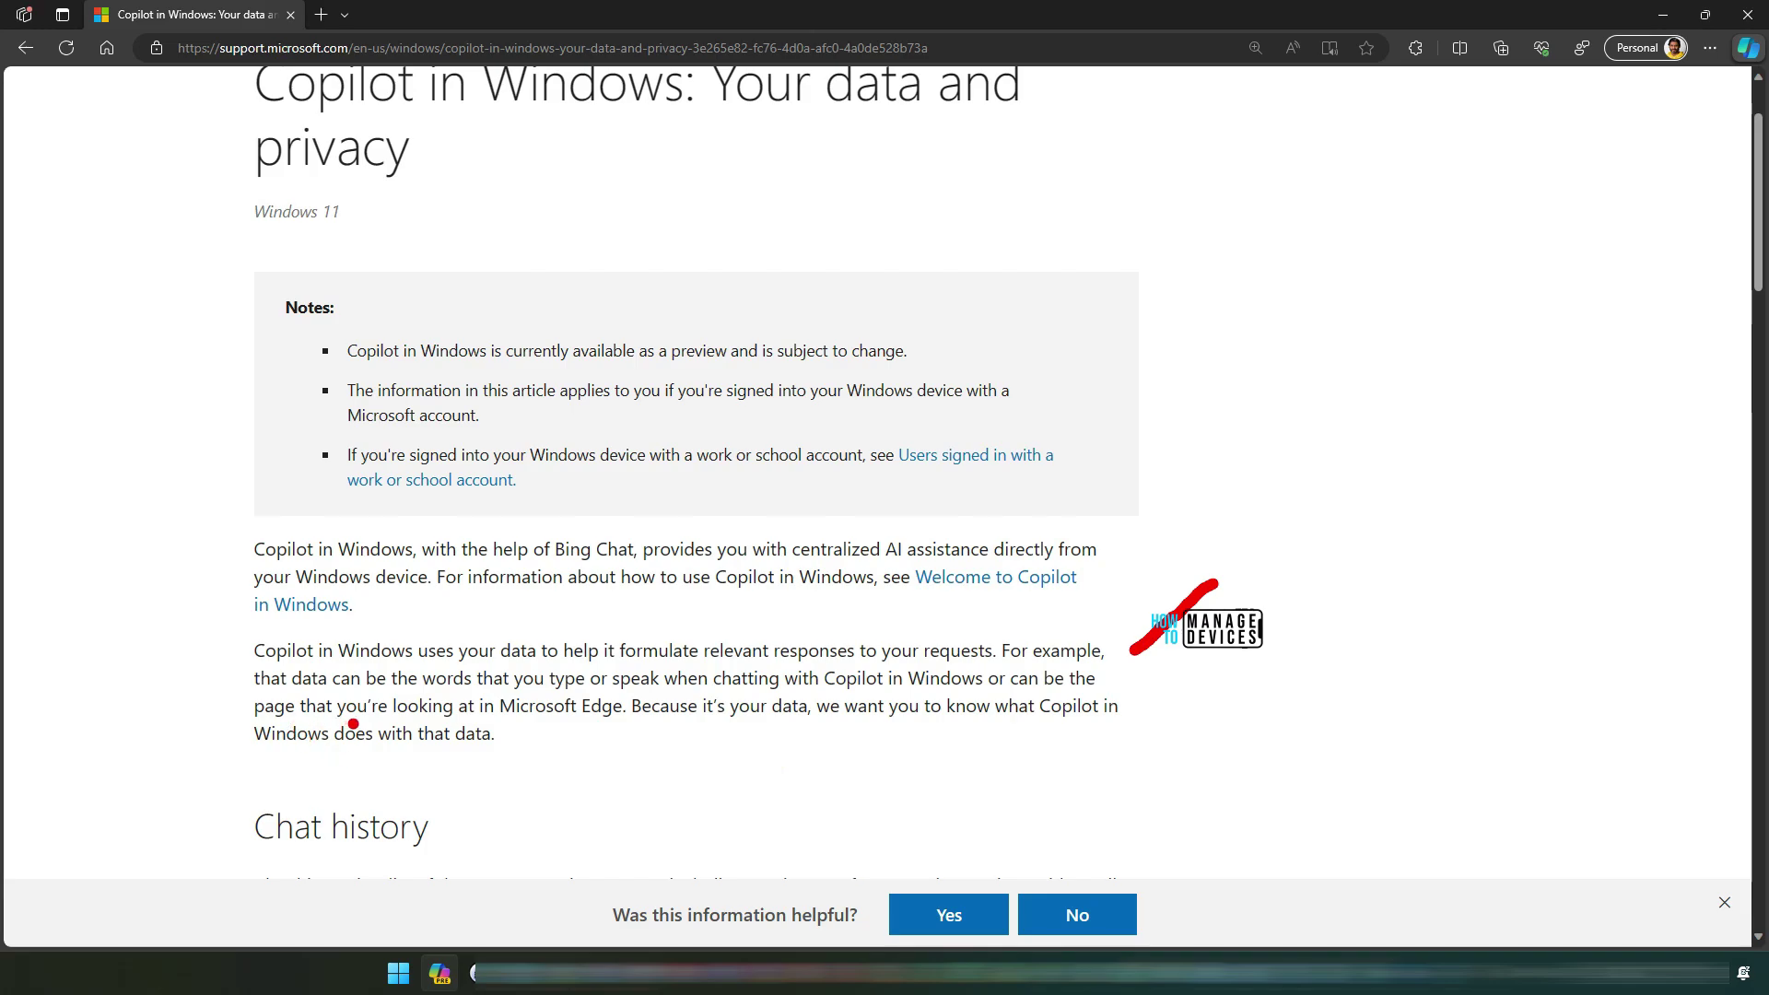
drag(353, 725, 1096, 732)
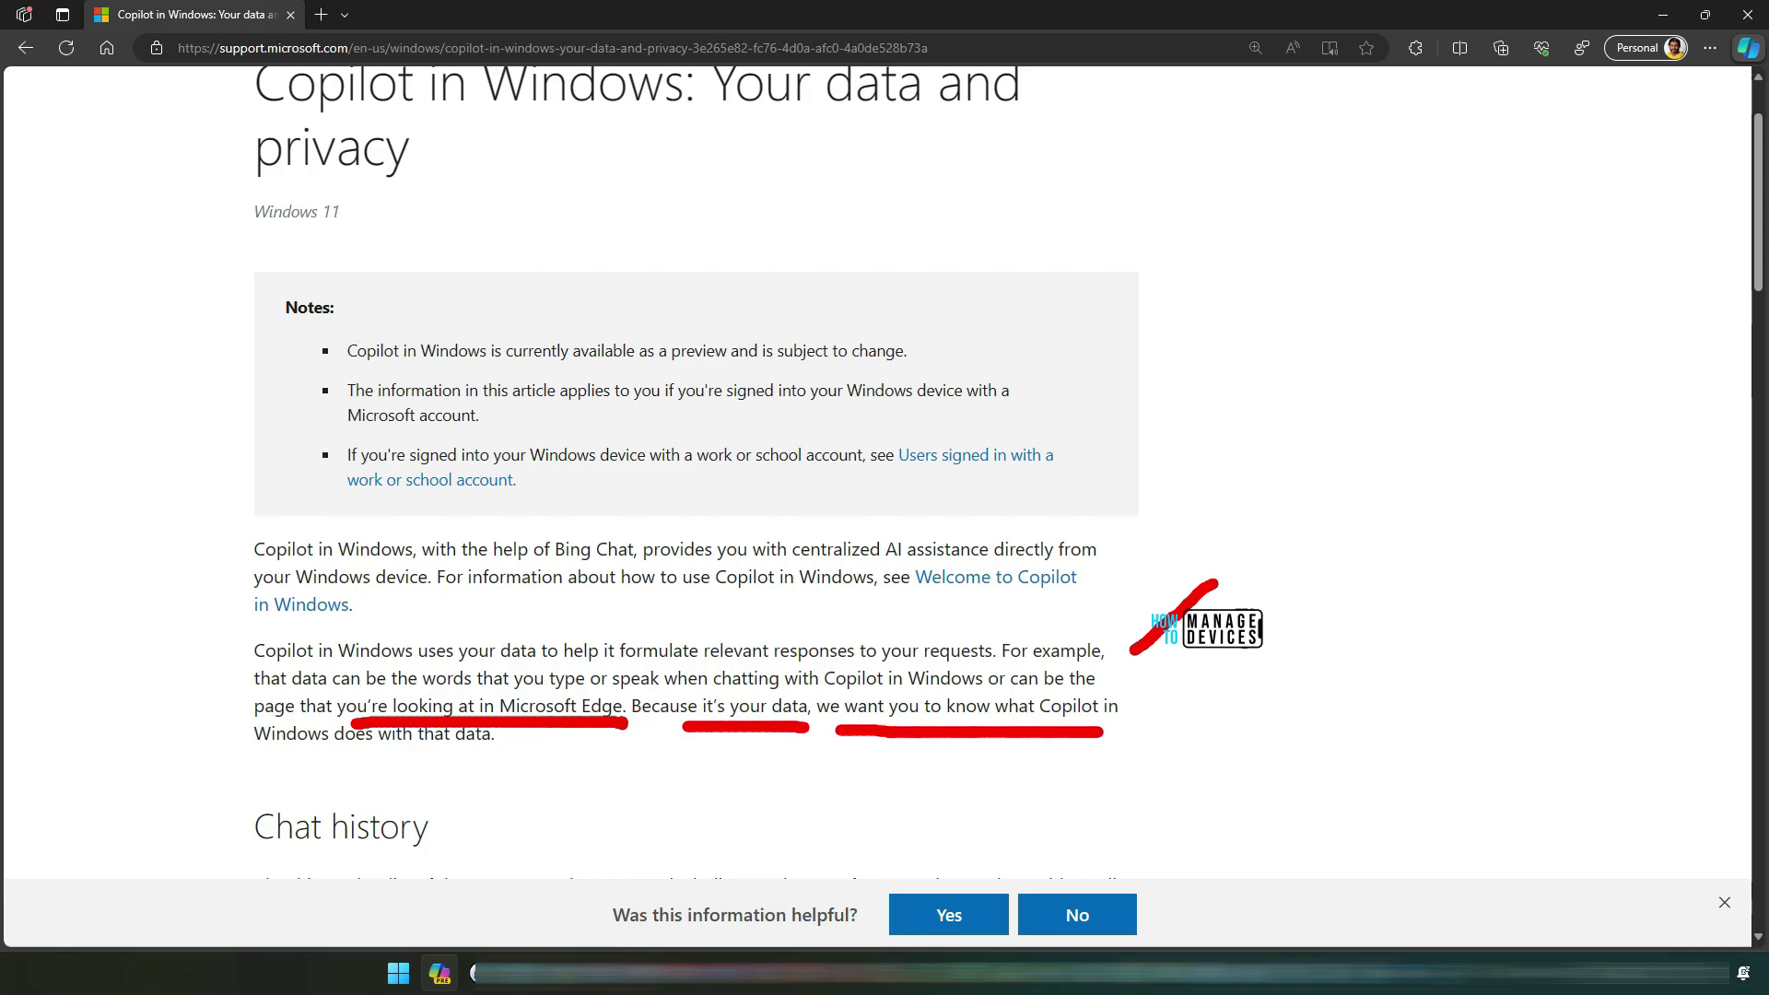
drag(246, 762, 498, 762)
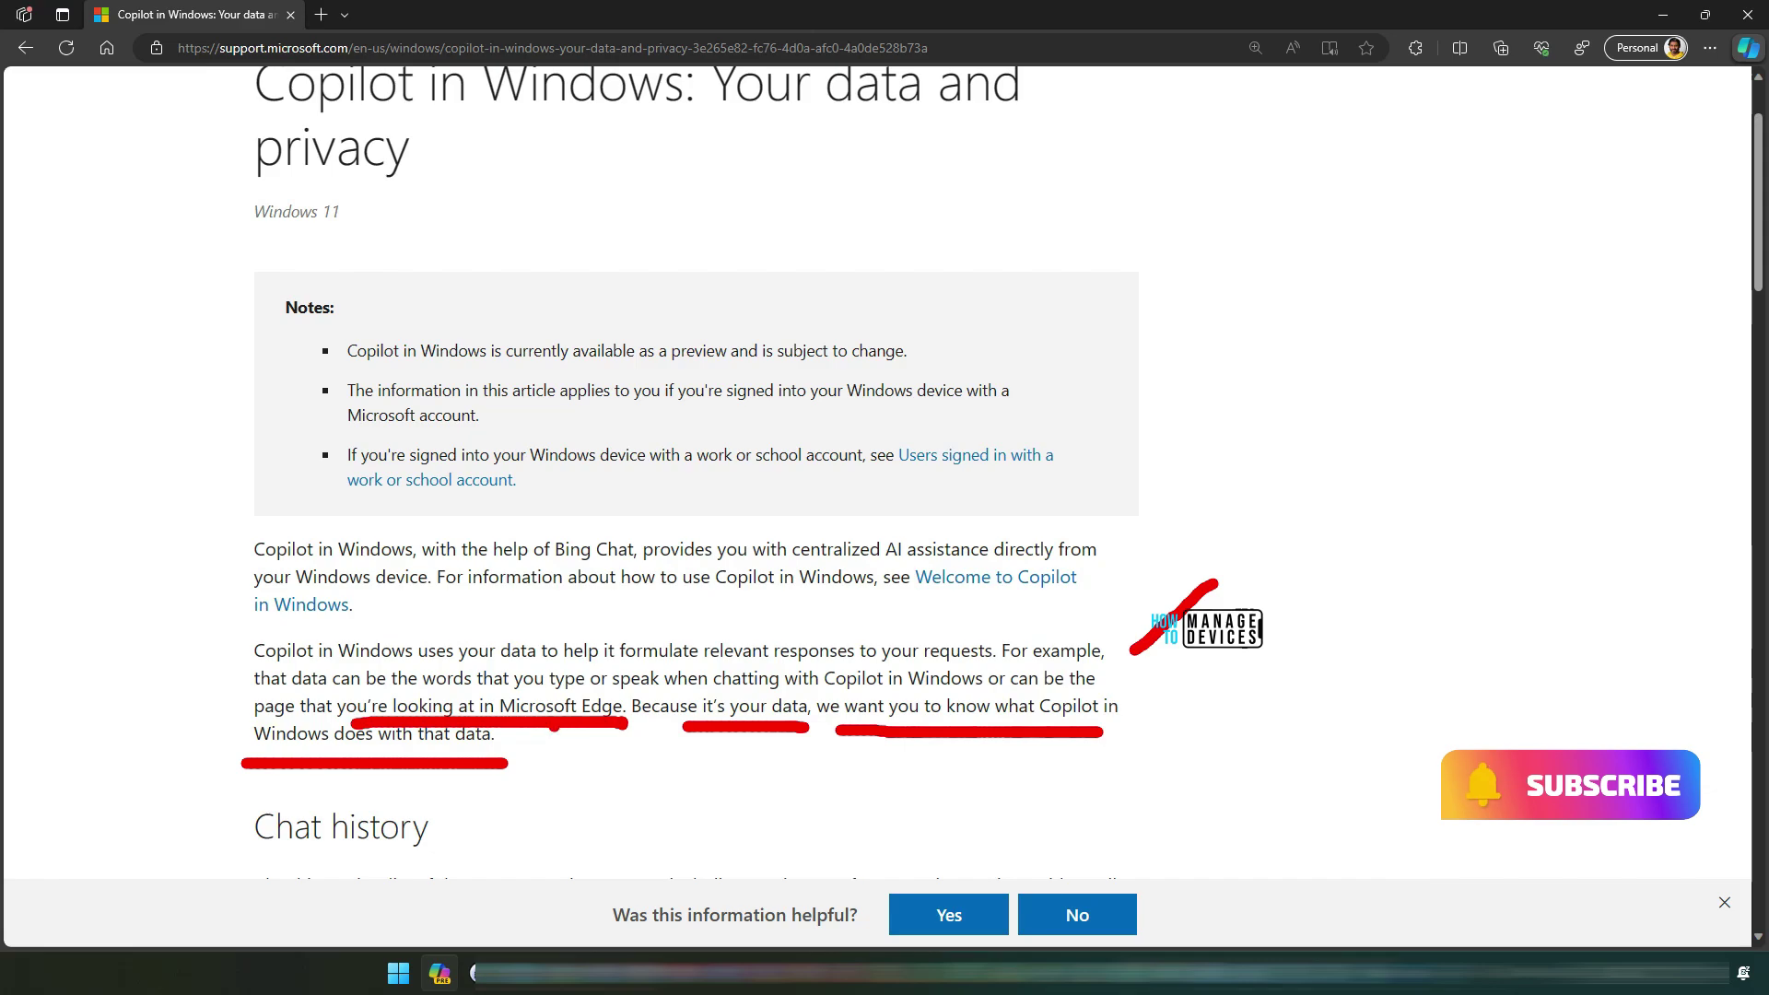
Step: Scroll to the Chat history section and mark it with a red arrow and underline
scroll(553, 727, down, 6)
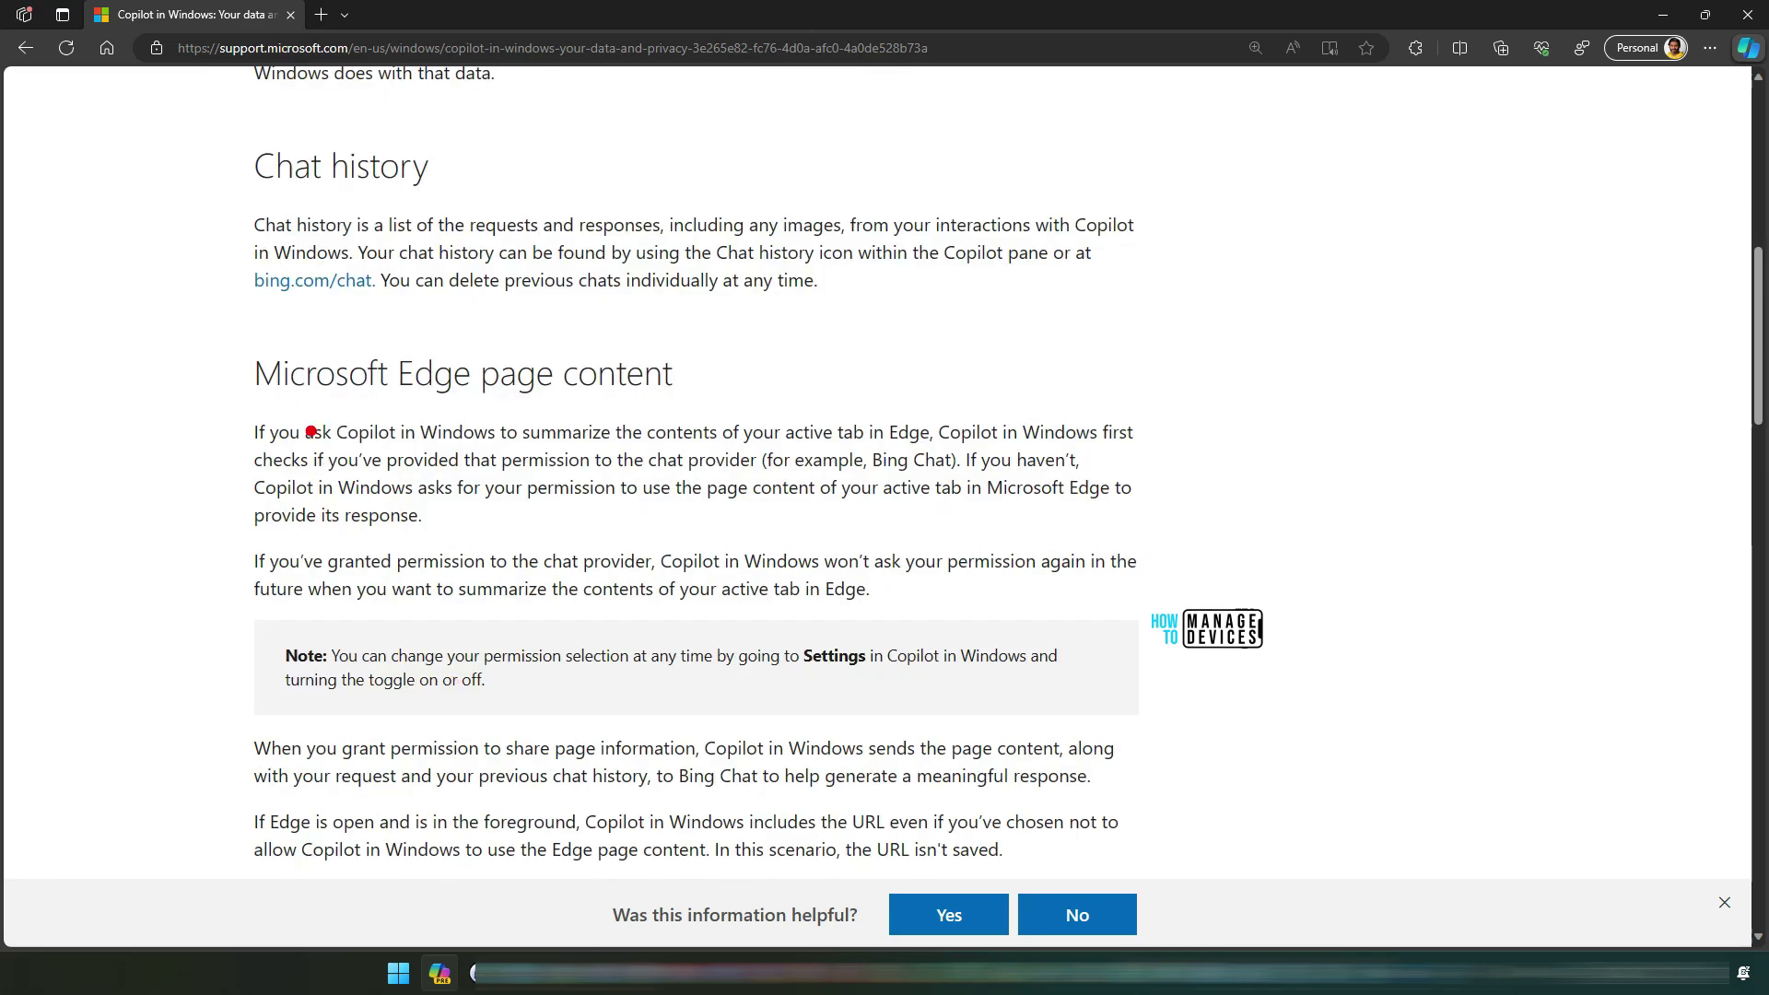
drag(136, 252, 225, 214)
mouse_move(184, 192)
mouse_down()
mouse_move(235, 196)
mouse_move(219, 244)
mouse_up()
drag(226, 316, 419, 317)
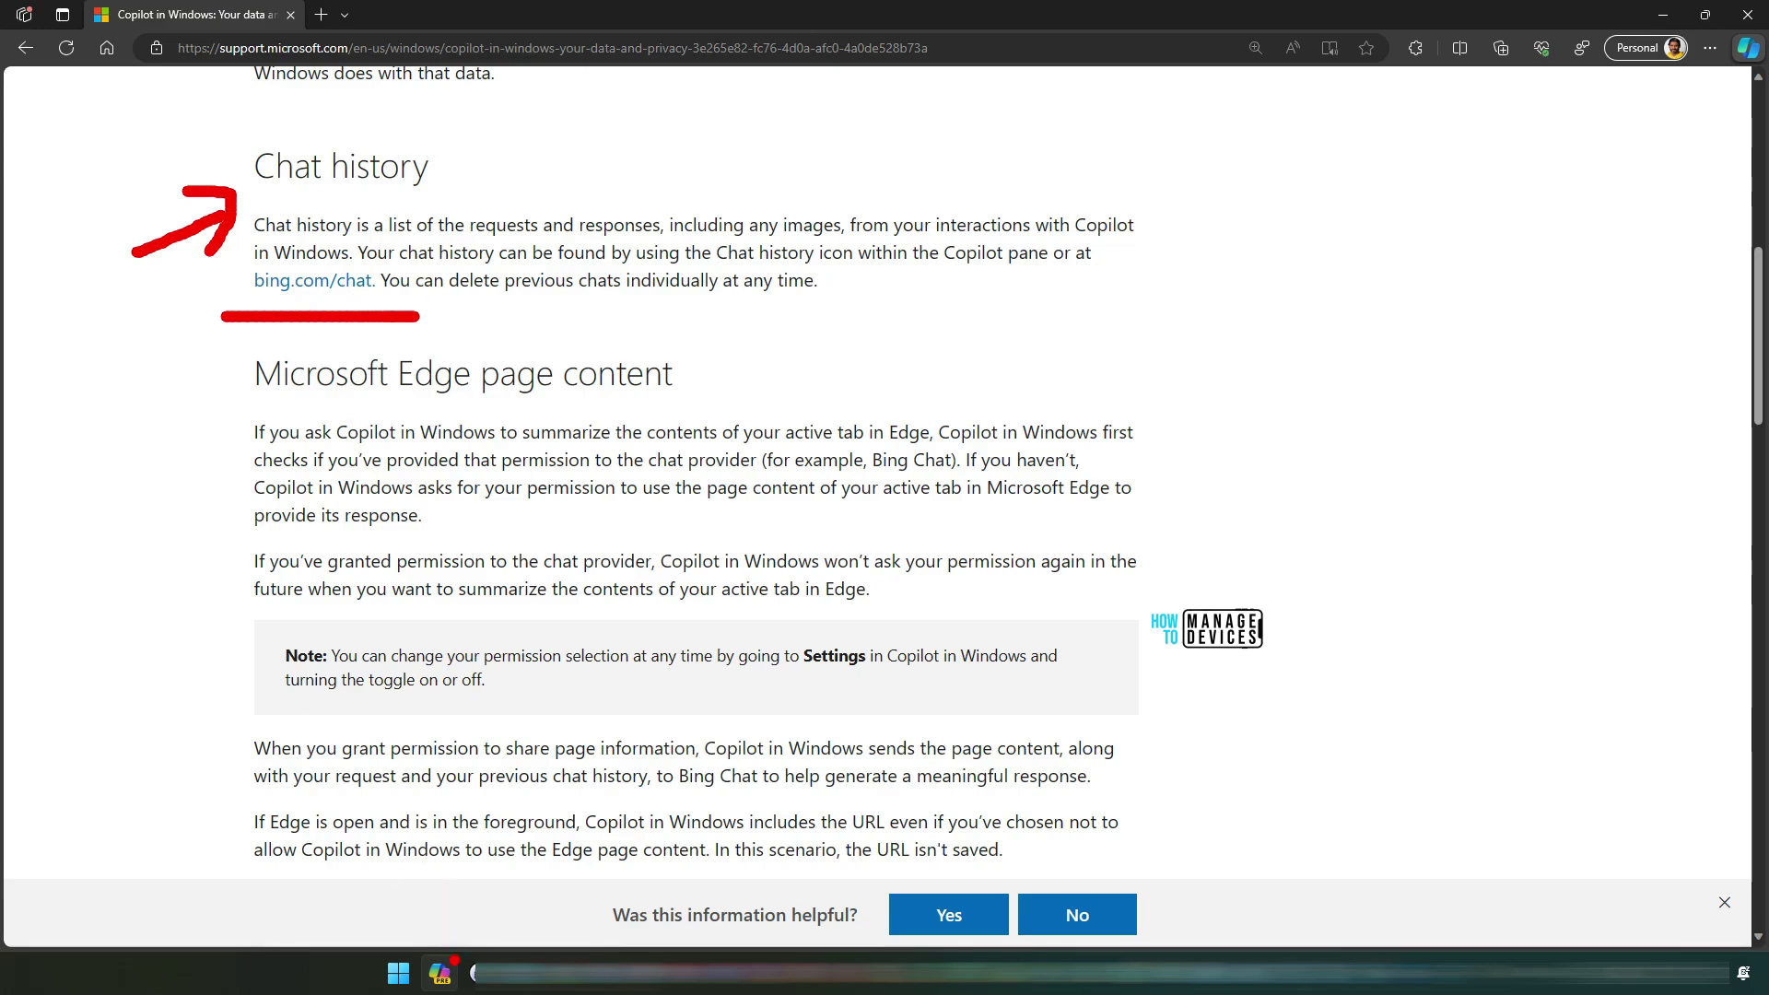
Step: Open the Copilot pane, point red arrows at its conversation style choices, then clear and close it
click(452, 964)
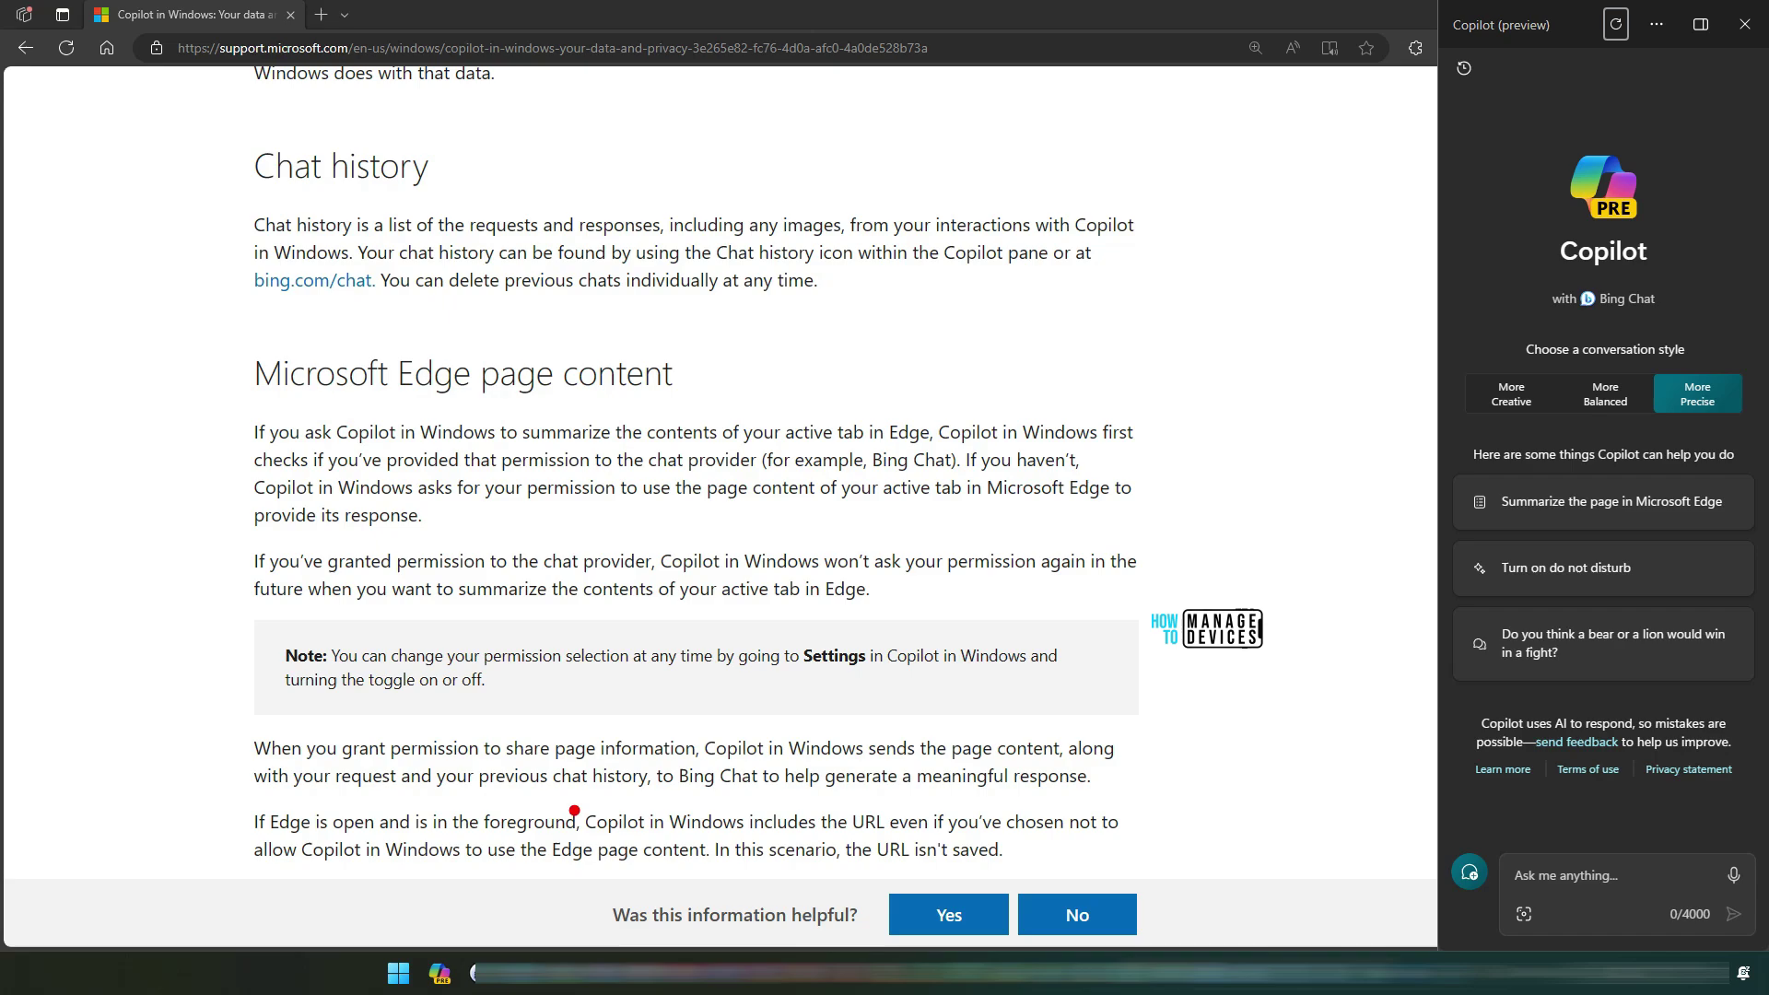
mouse_move(535, 703)
mouse_down()
mouse_move(448, 941)
mouse_move(490, 912)
mouse_up()
mouse_move(535, 703)
mouse_down()
mouse_move(1430, 399)
mouse_move(1433, 441)
mouse_up()
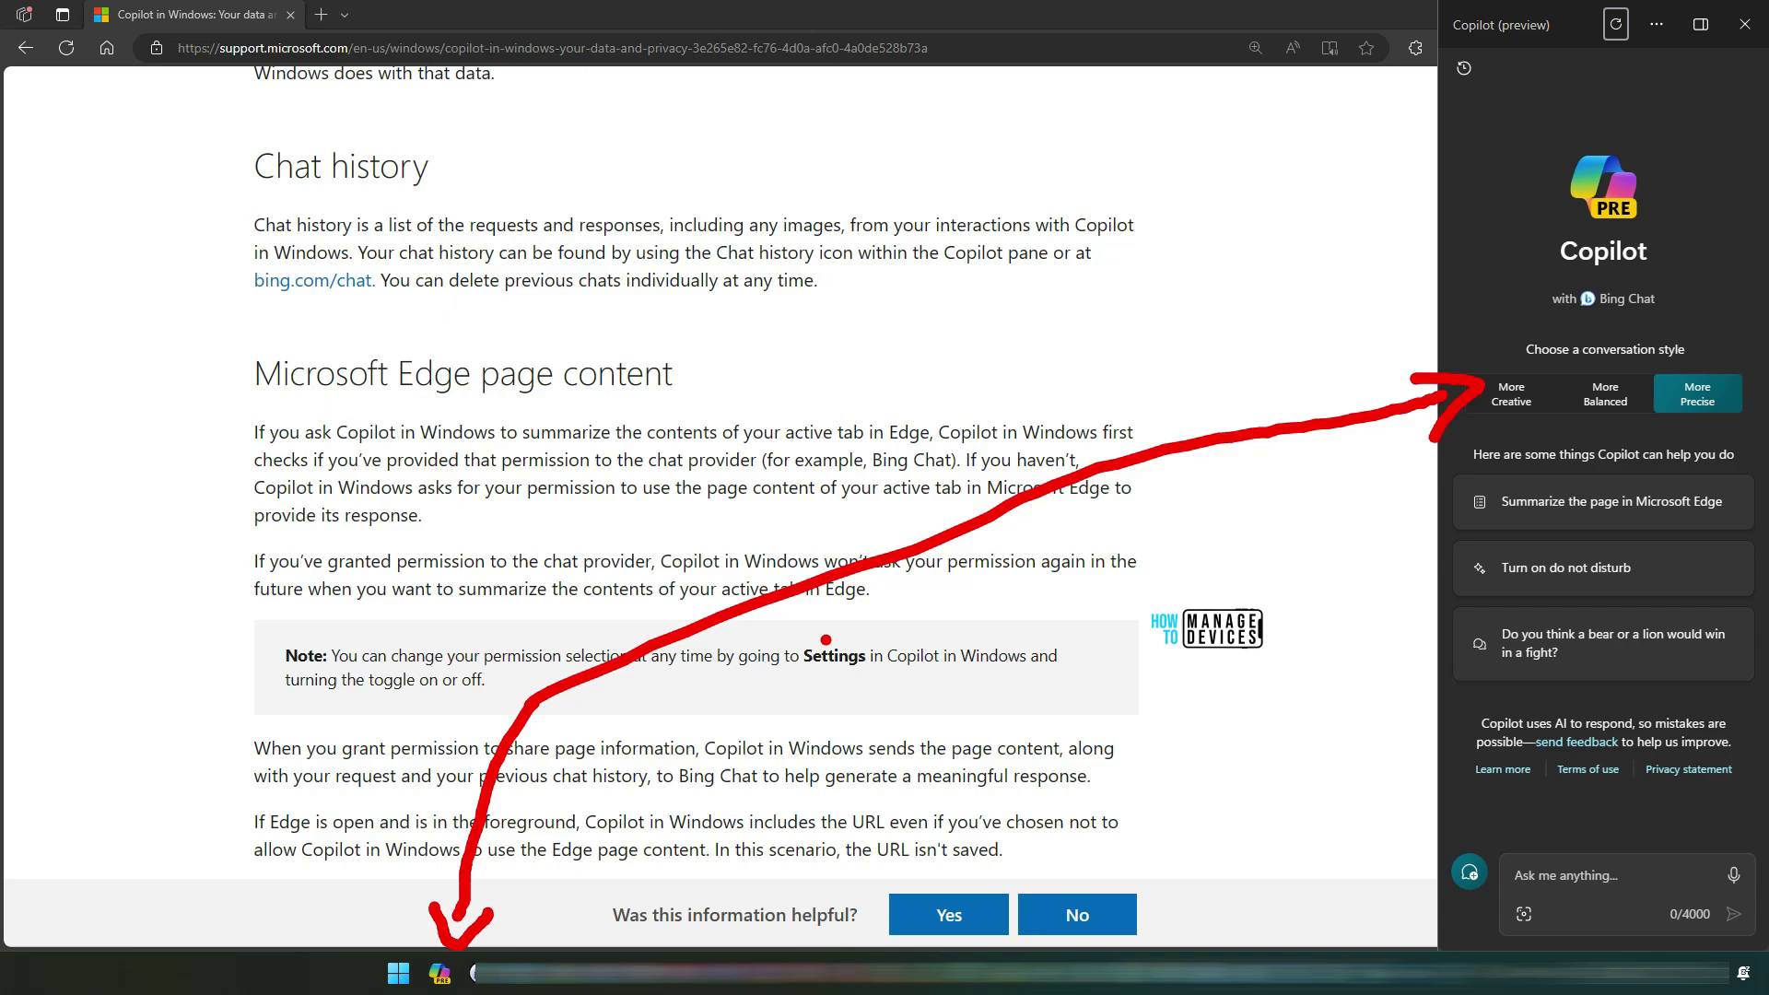
key(Escape)
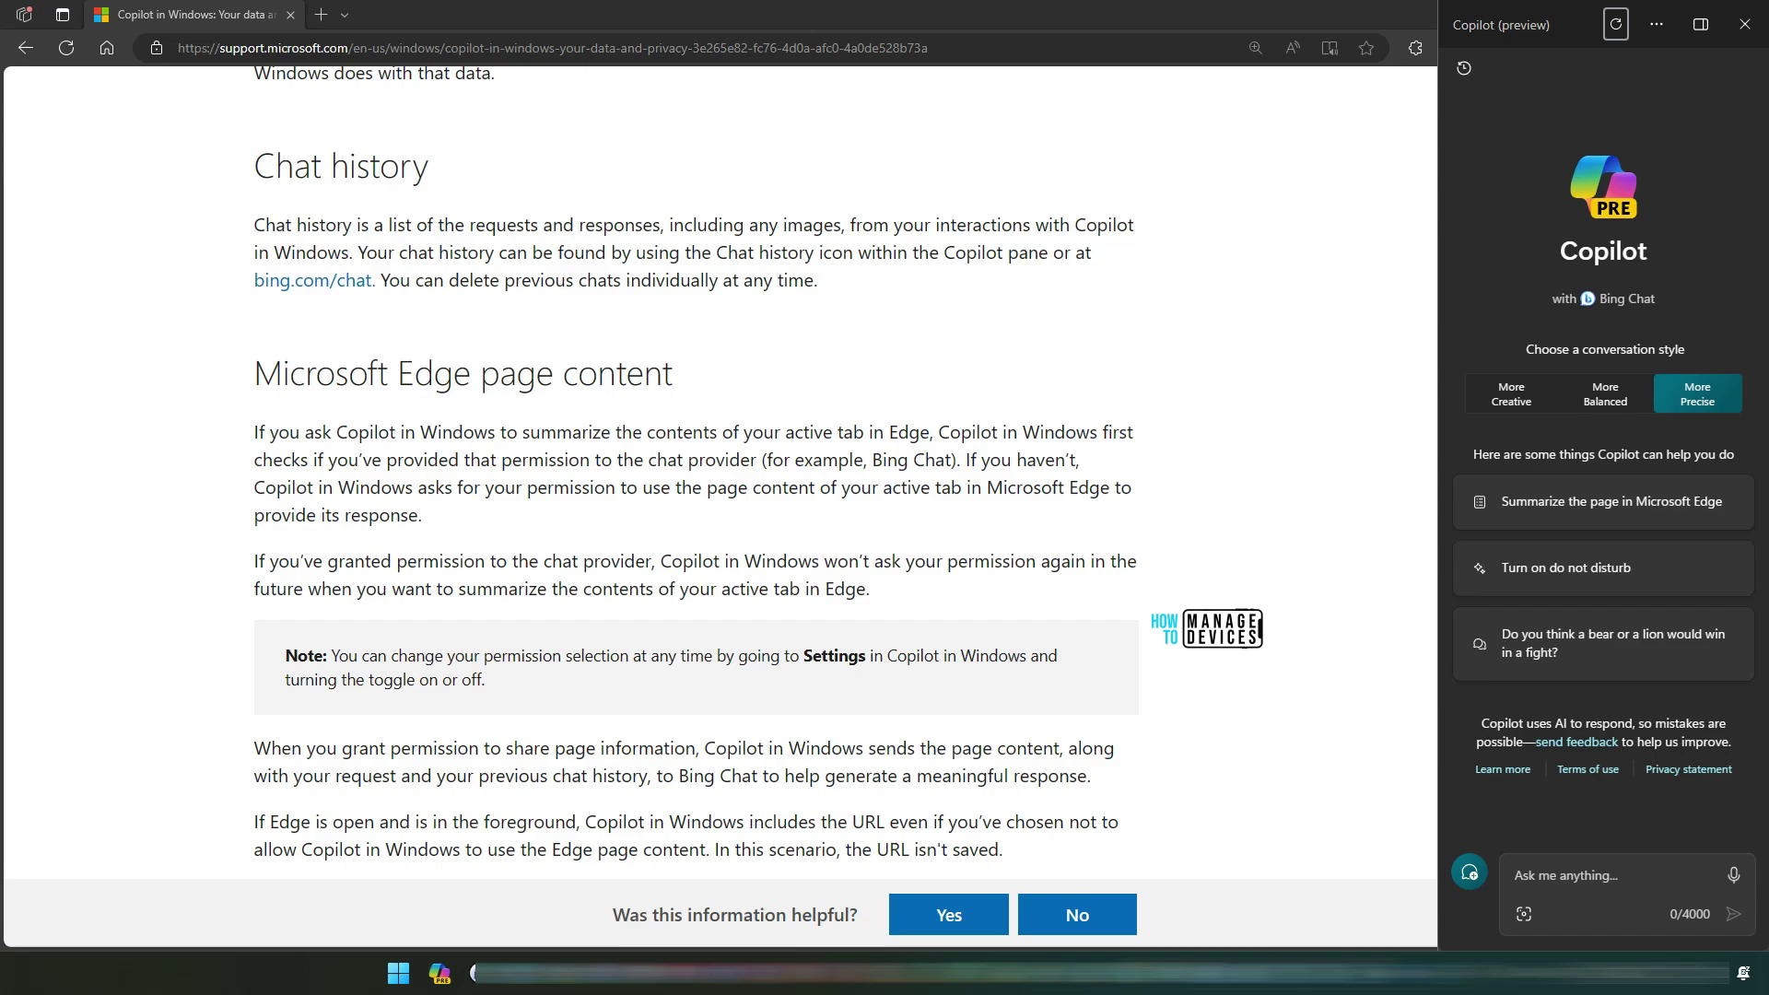
key(super+c)
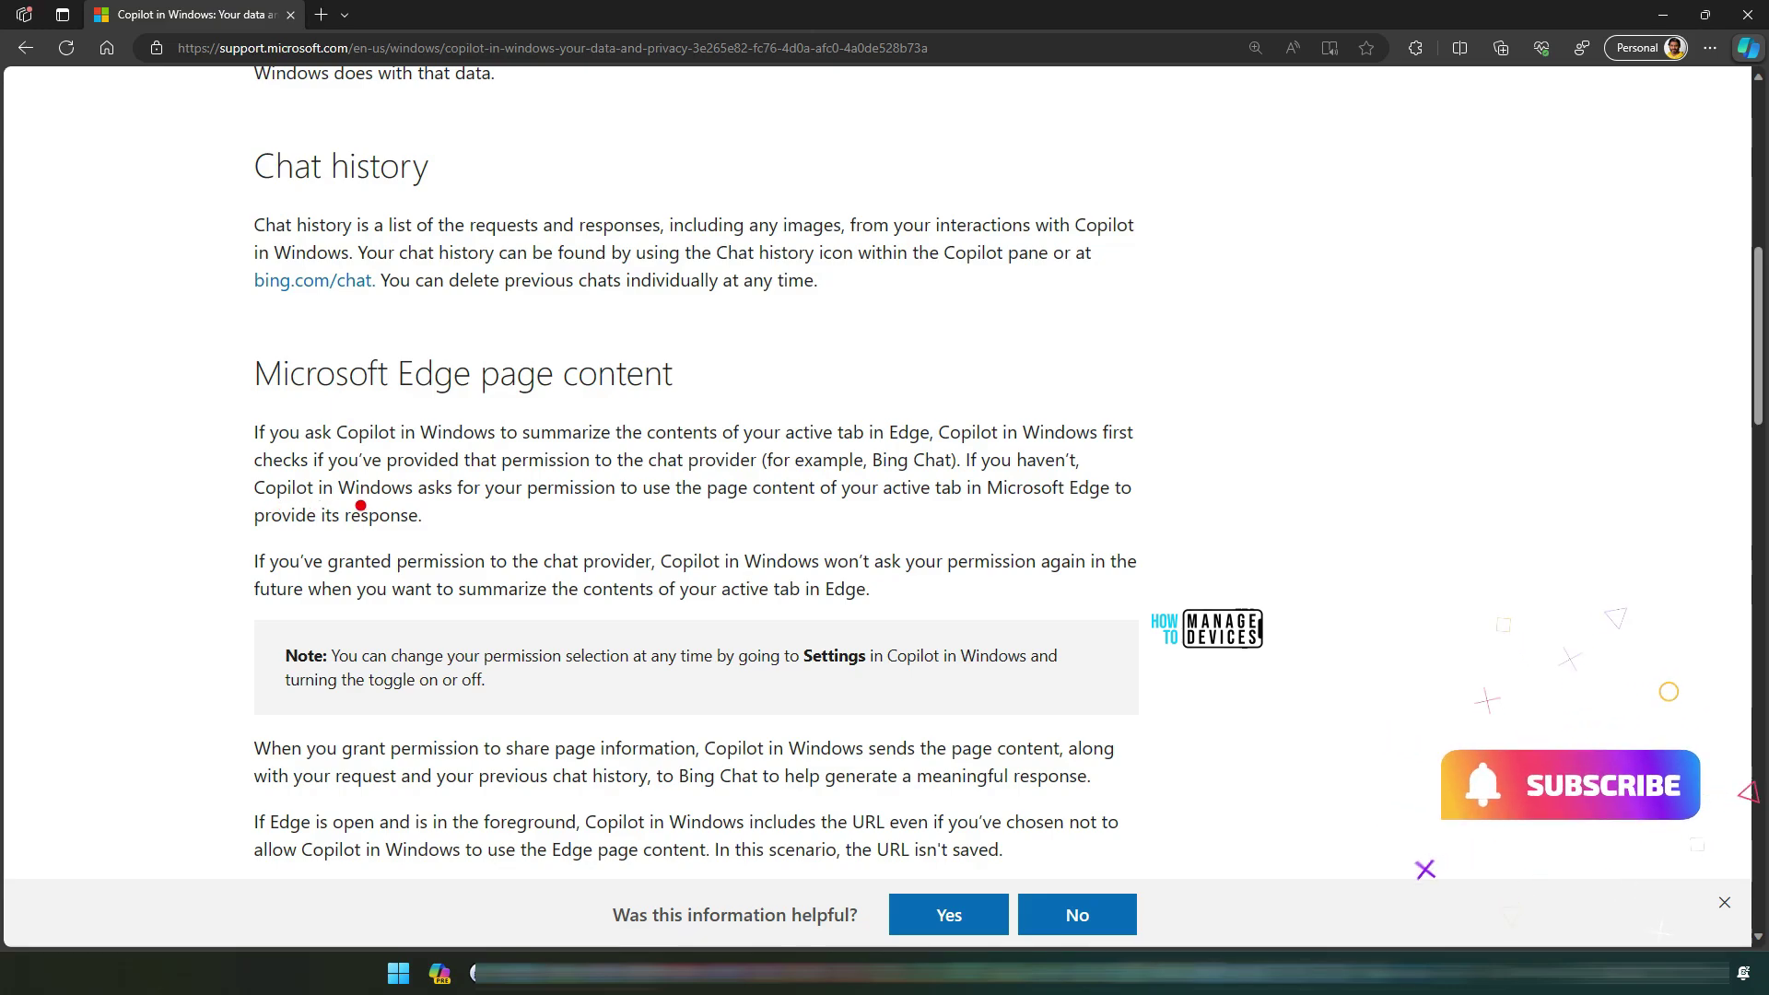
Step: Underline 'Windows asks' and 'provide its response', and bracket the Note box mentioning Settings
drag(363, 506, 1124, 514)
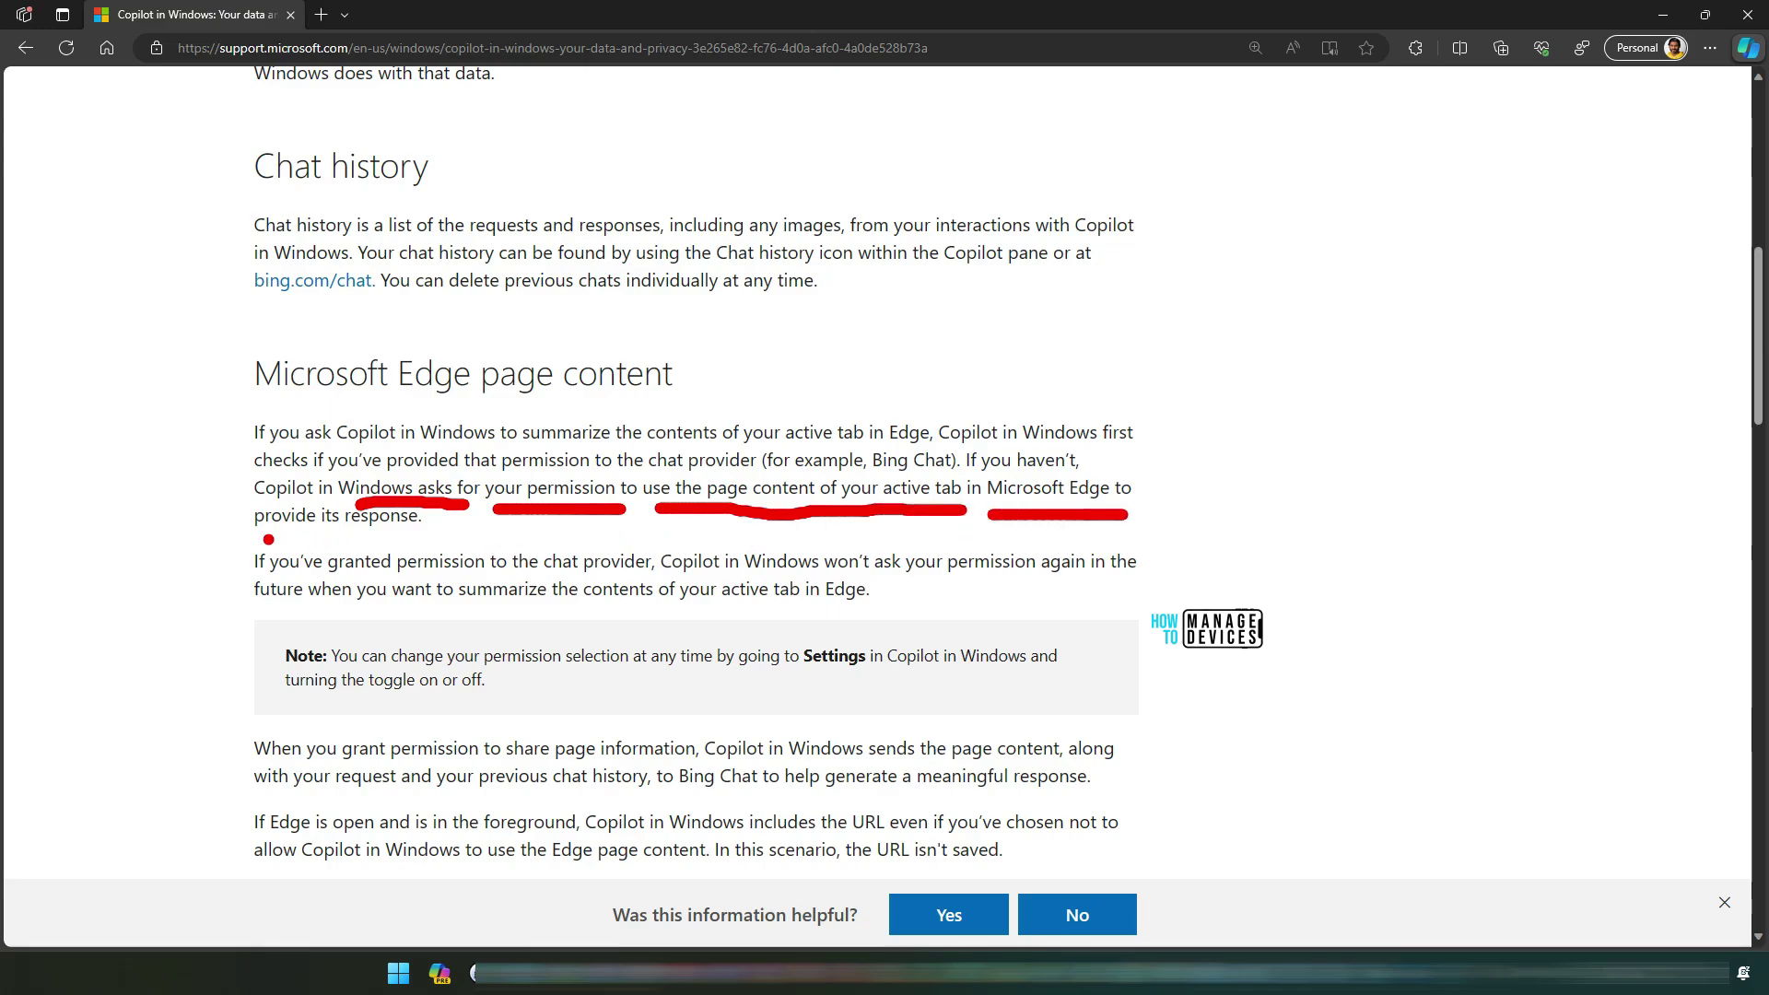
drag(251, 539, 422, 539)
mouse_move(355, 615)
mouse_down()
mouse_move(195, 693)
mouse_move(359, 719)
mouse_up()
mouse_move(1004, 599)
mouse_down()
mouse_move(1098, 647)
mouse_move(987, 707)
mouse_up()
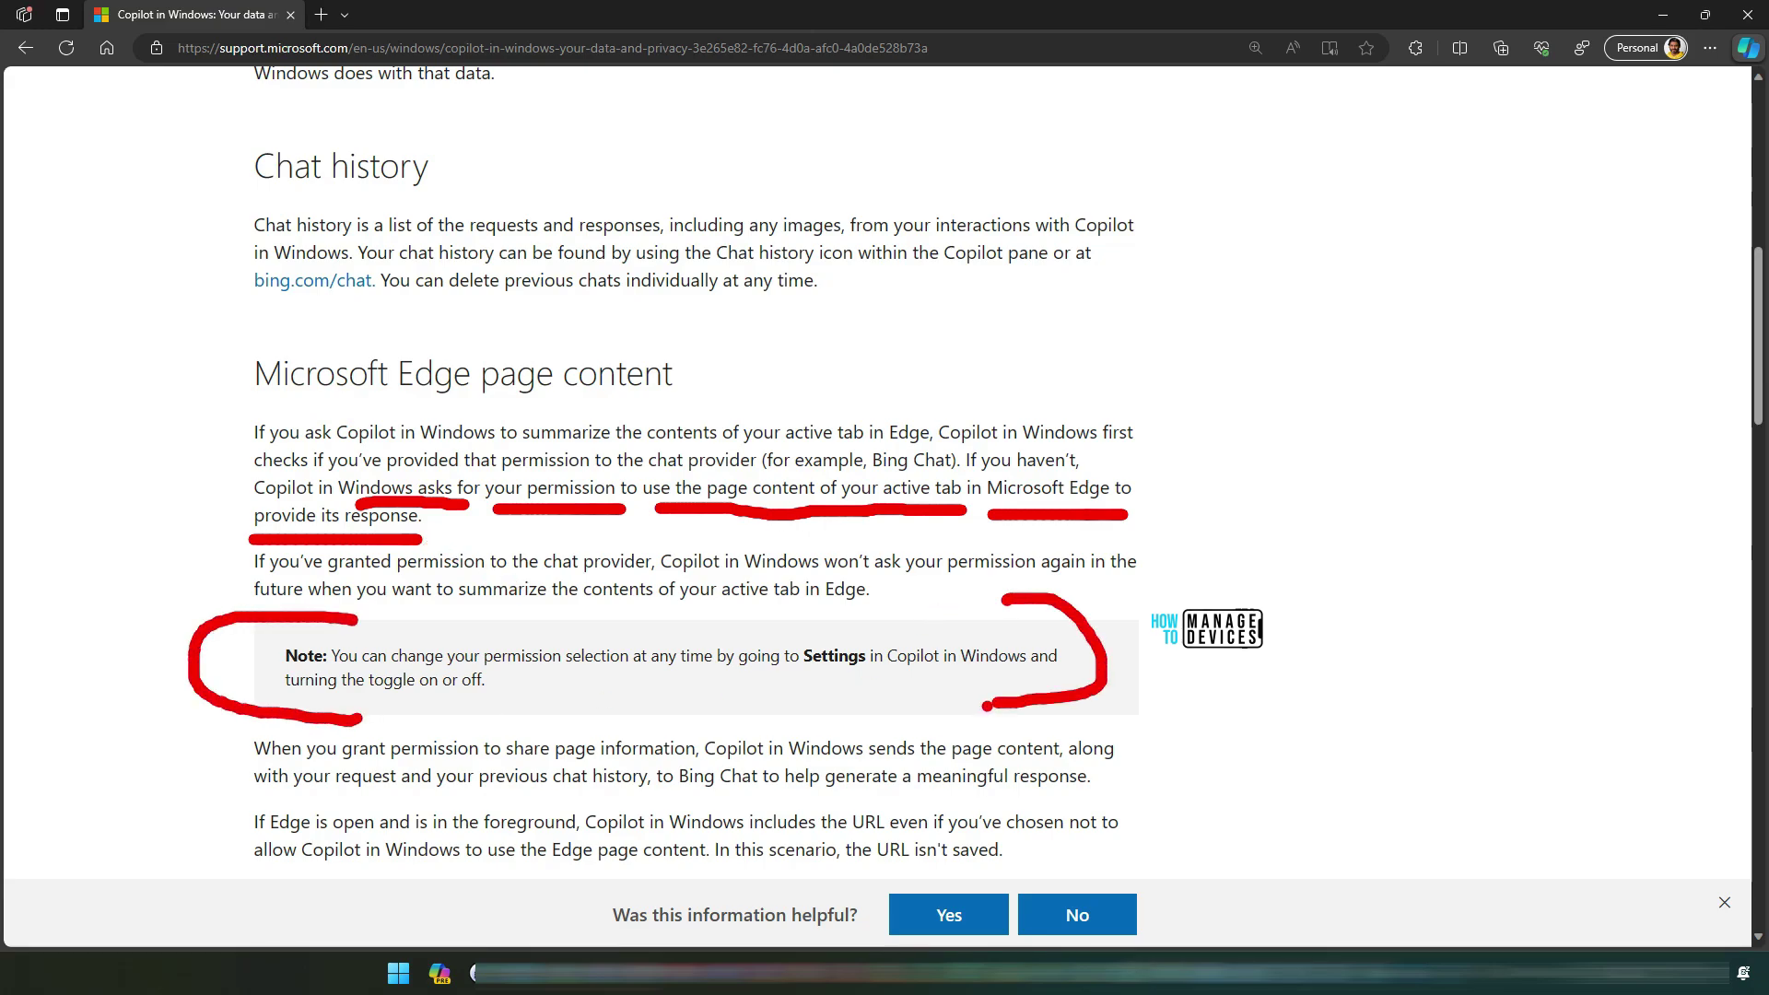
drag(802, 679, 875, 679)
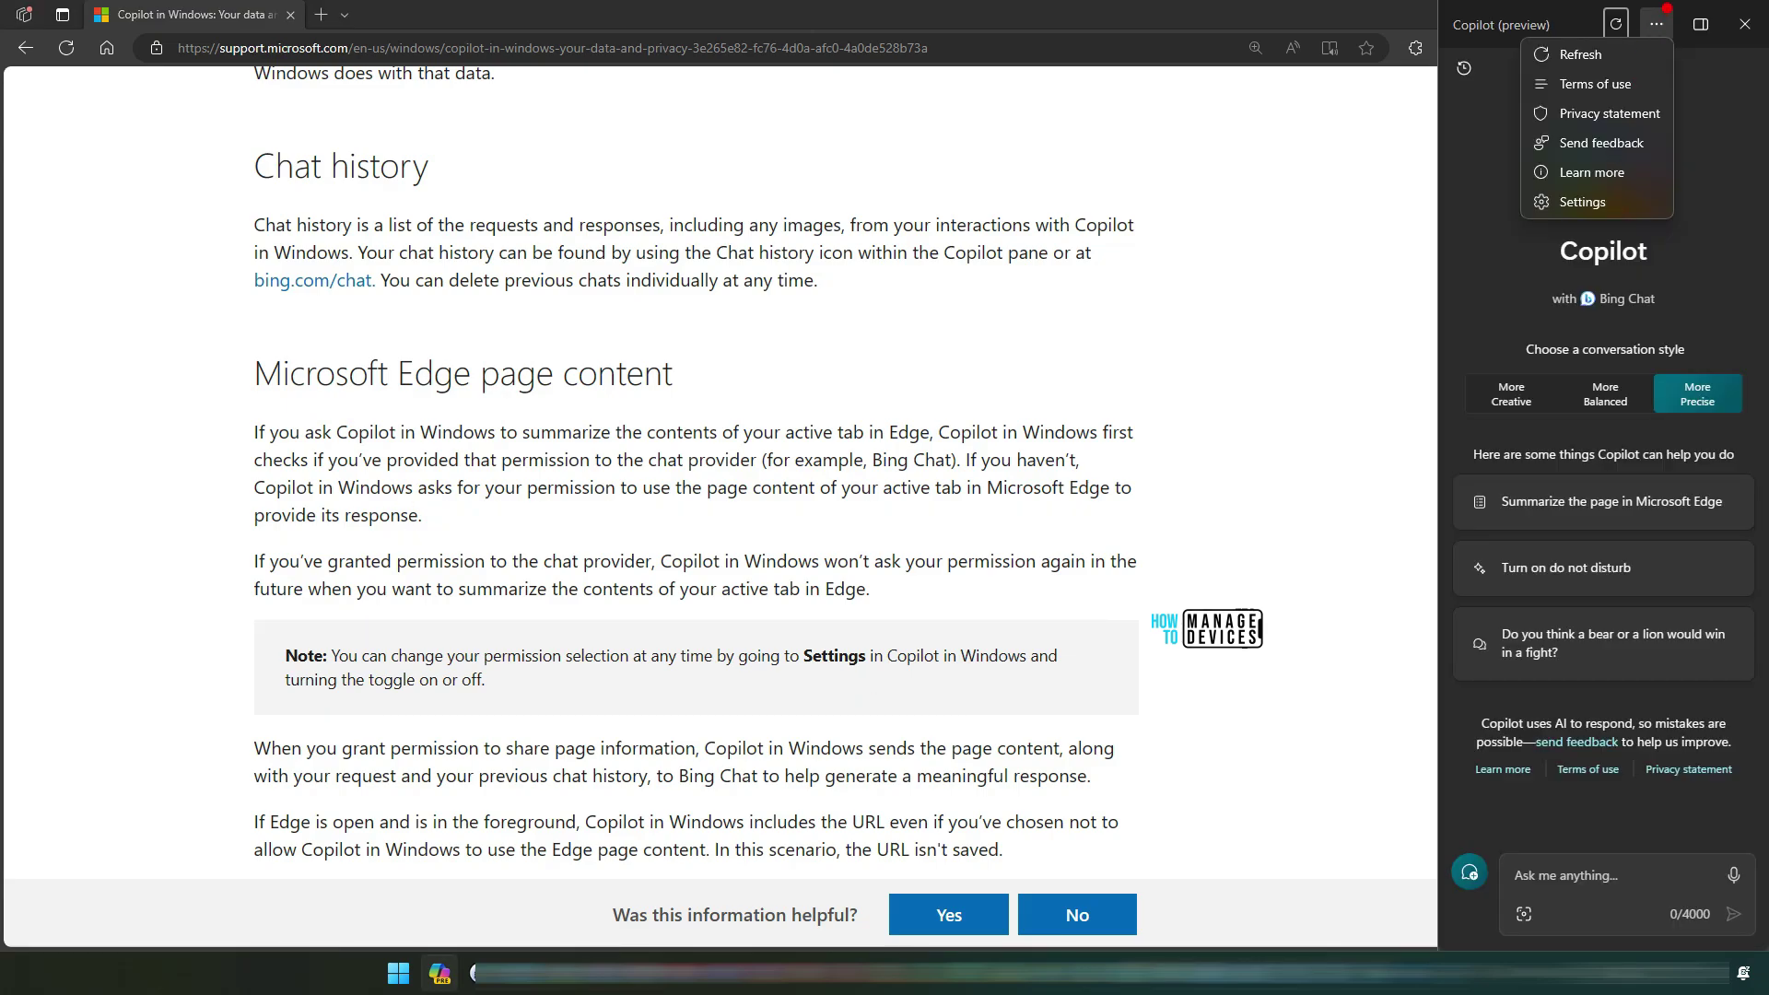
Step: Mark Copilot's settings, the work or school account heading and Bing Chat Enterprise, then show the desktop
mouse_move(1623, 10)
mouse_down()
mouse_move(1689, 53)
mouse_move(1671, 7)
mouse_up()
mouse_move(1363, 316)
mouse_down()
mouse_move(1474, 210)
mouse_move(1499, 203)
mouse_move(1507, 262)
mouse_up()
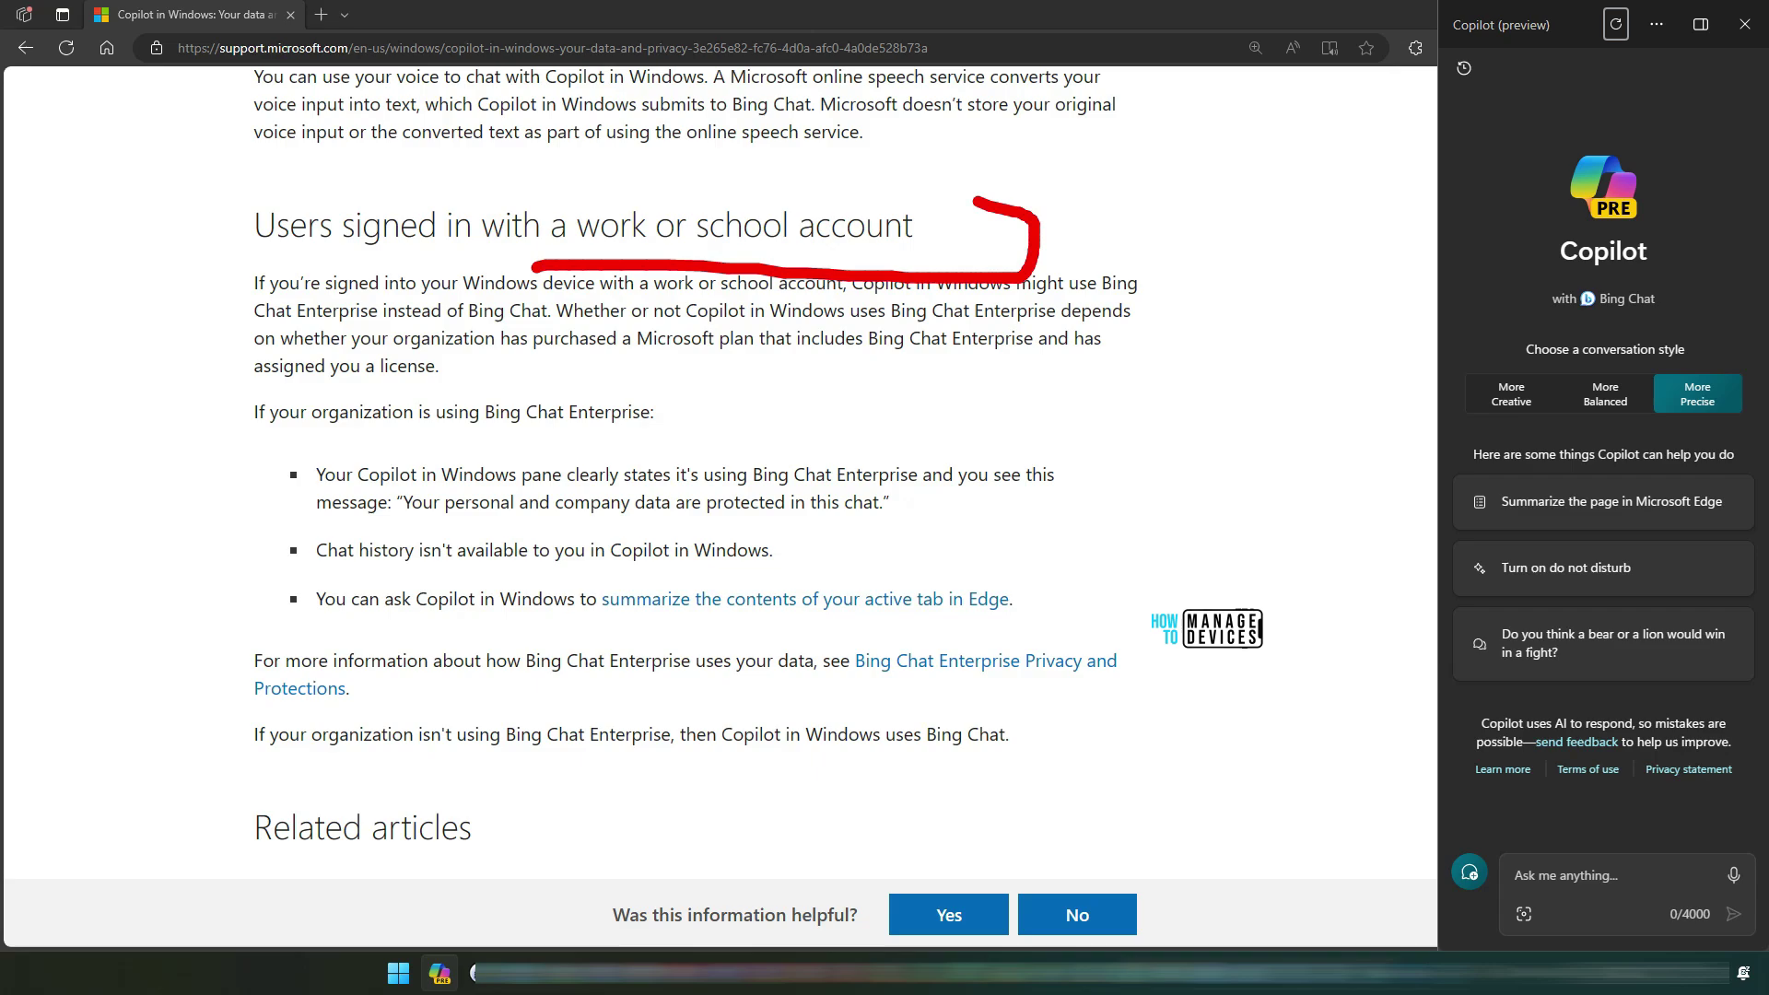
mouse_move(975, 198)
mouse_down()
mouse_move(307, 190)
mouse_move(309, 260)
mouse_move(591, 254)
mouse_up()
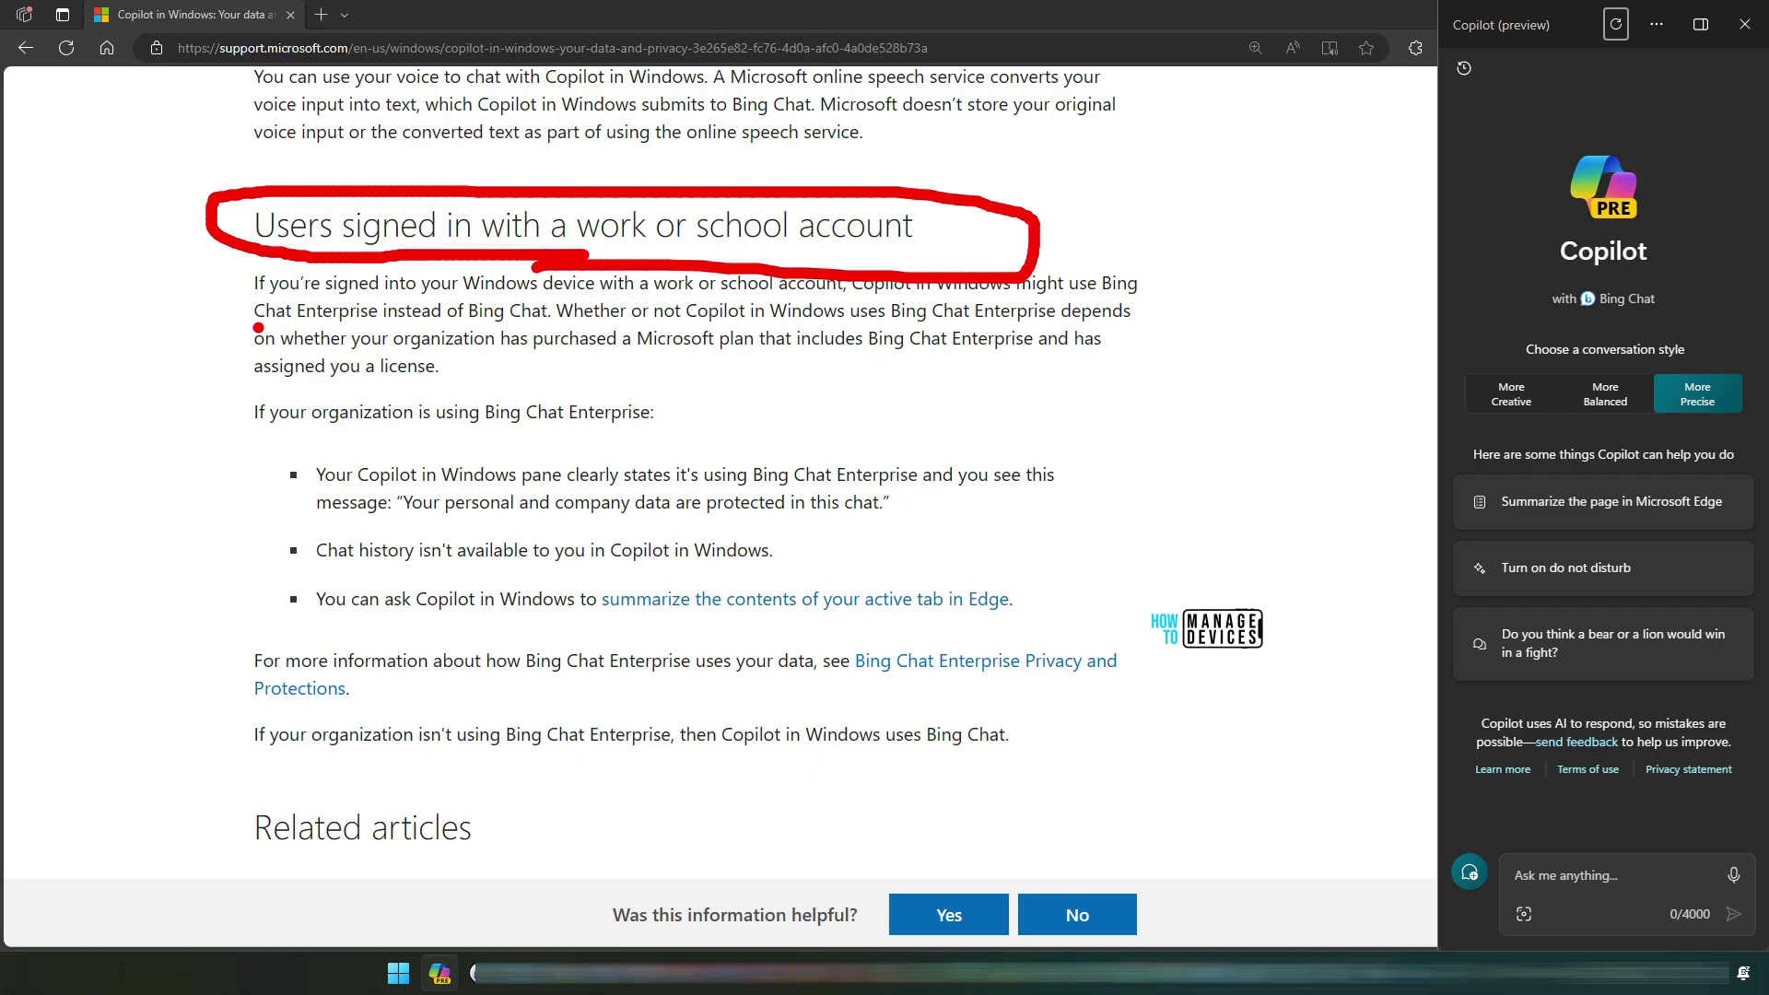
drag(1082, 299, 1186, 300)
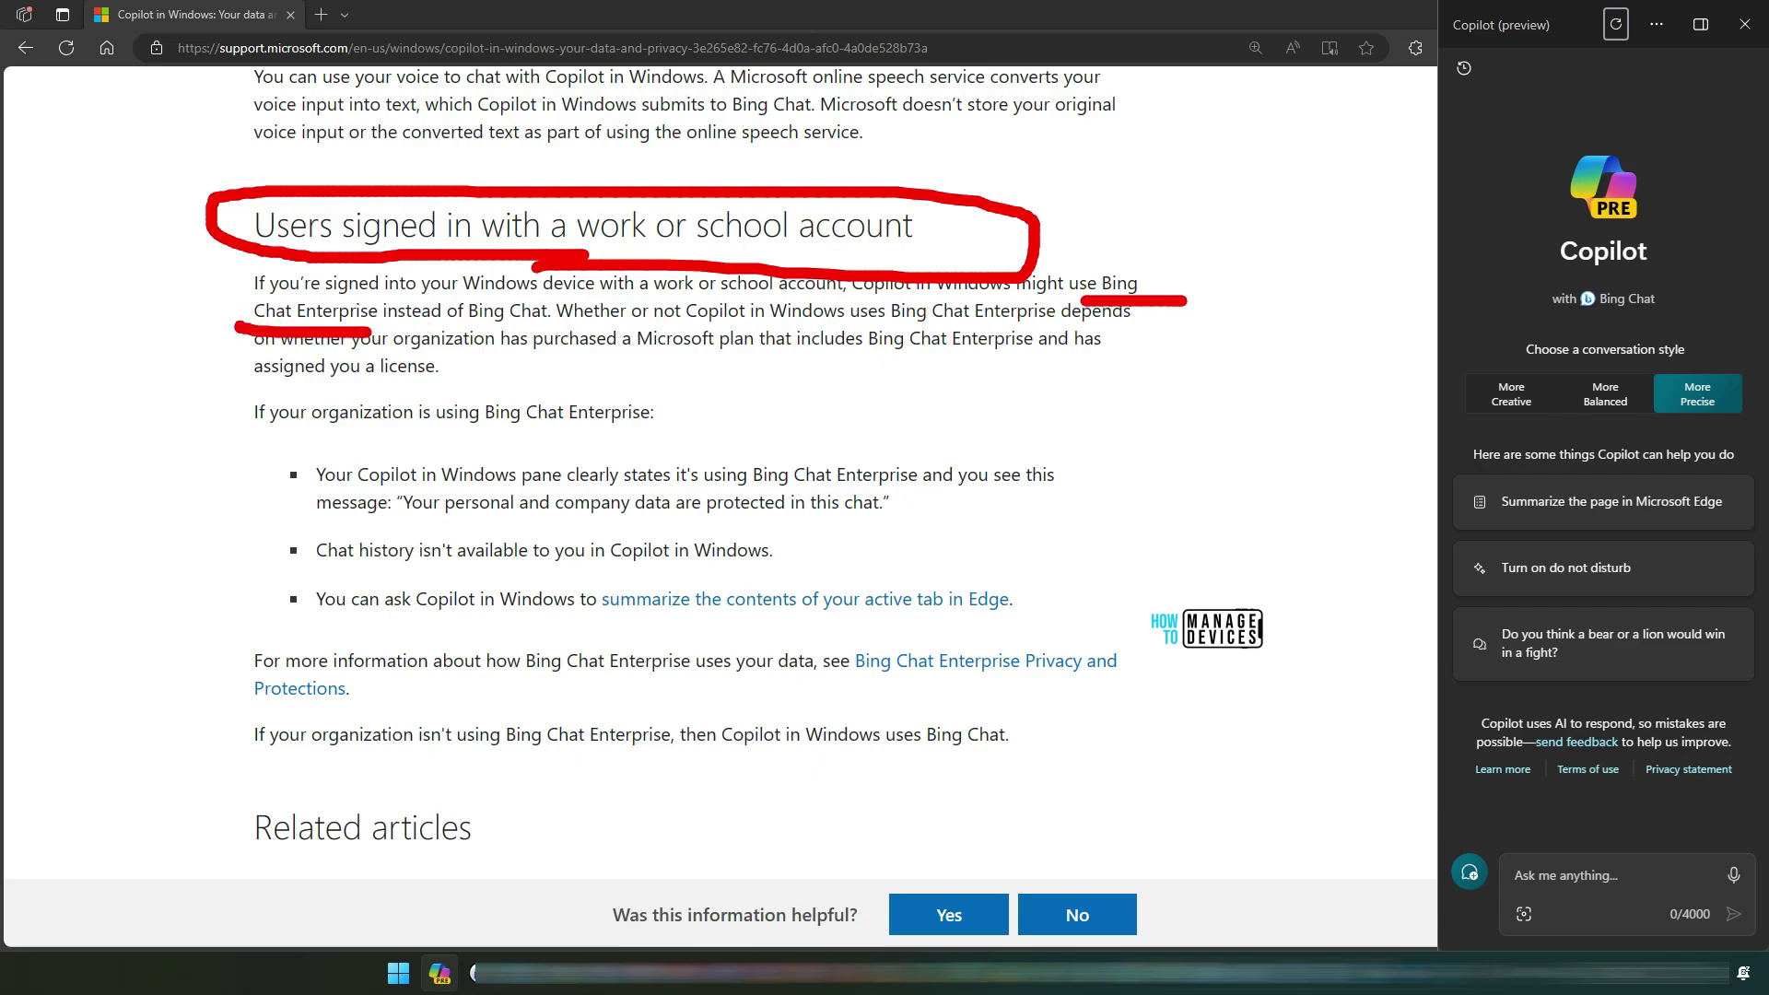
key(Escape)
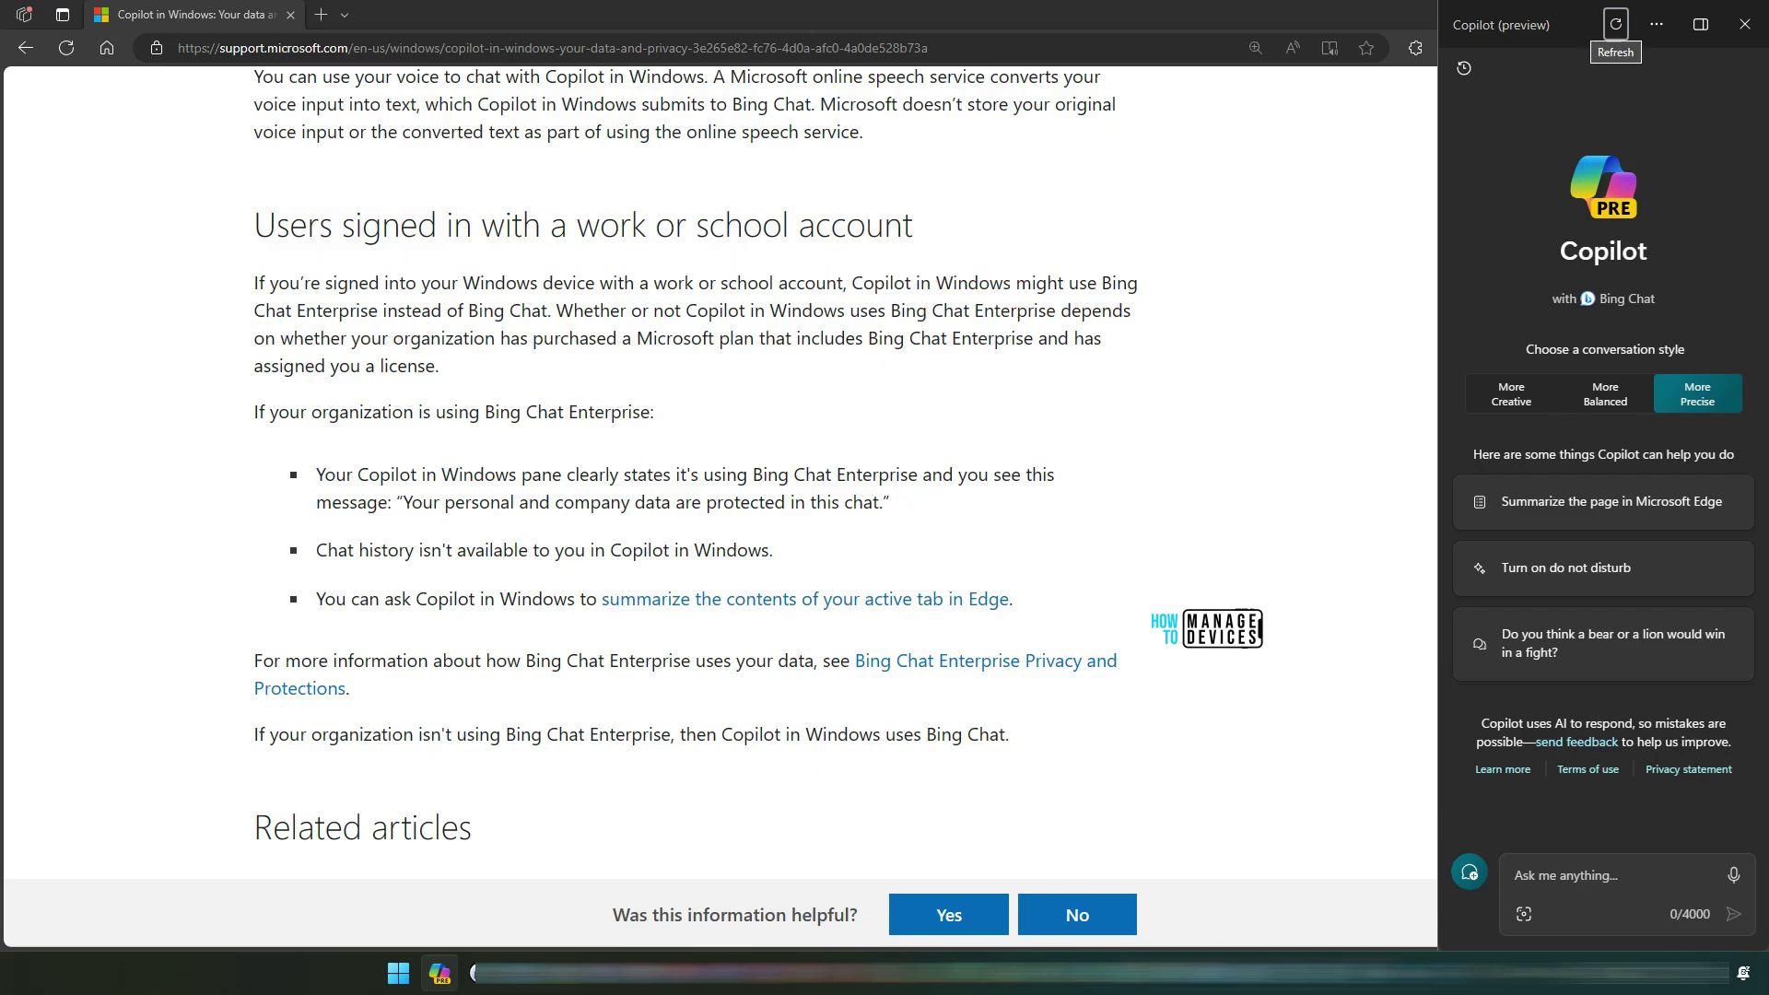
key(Escape)
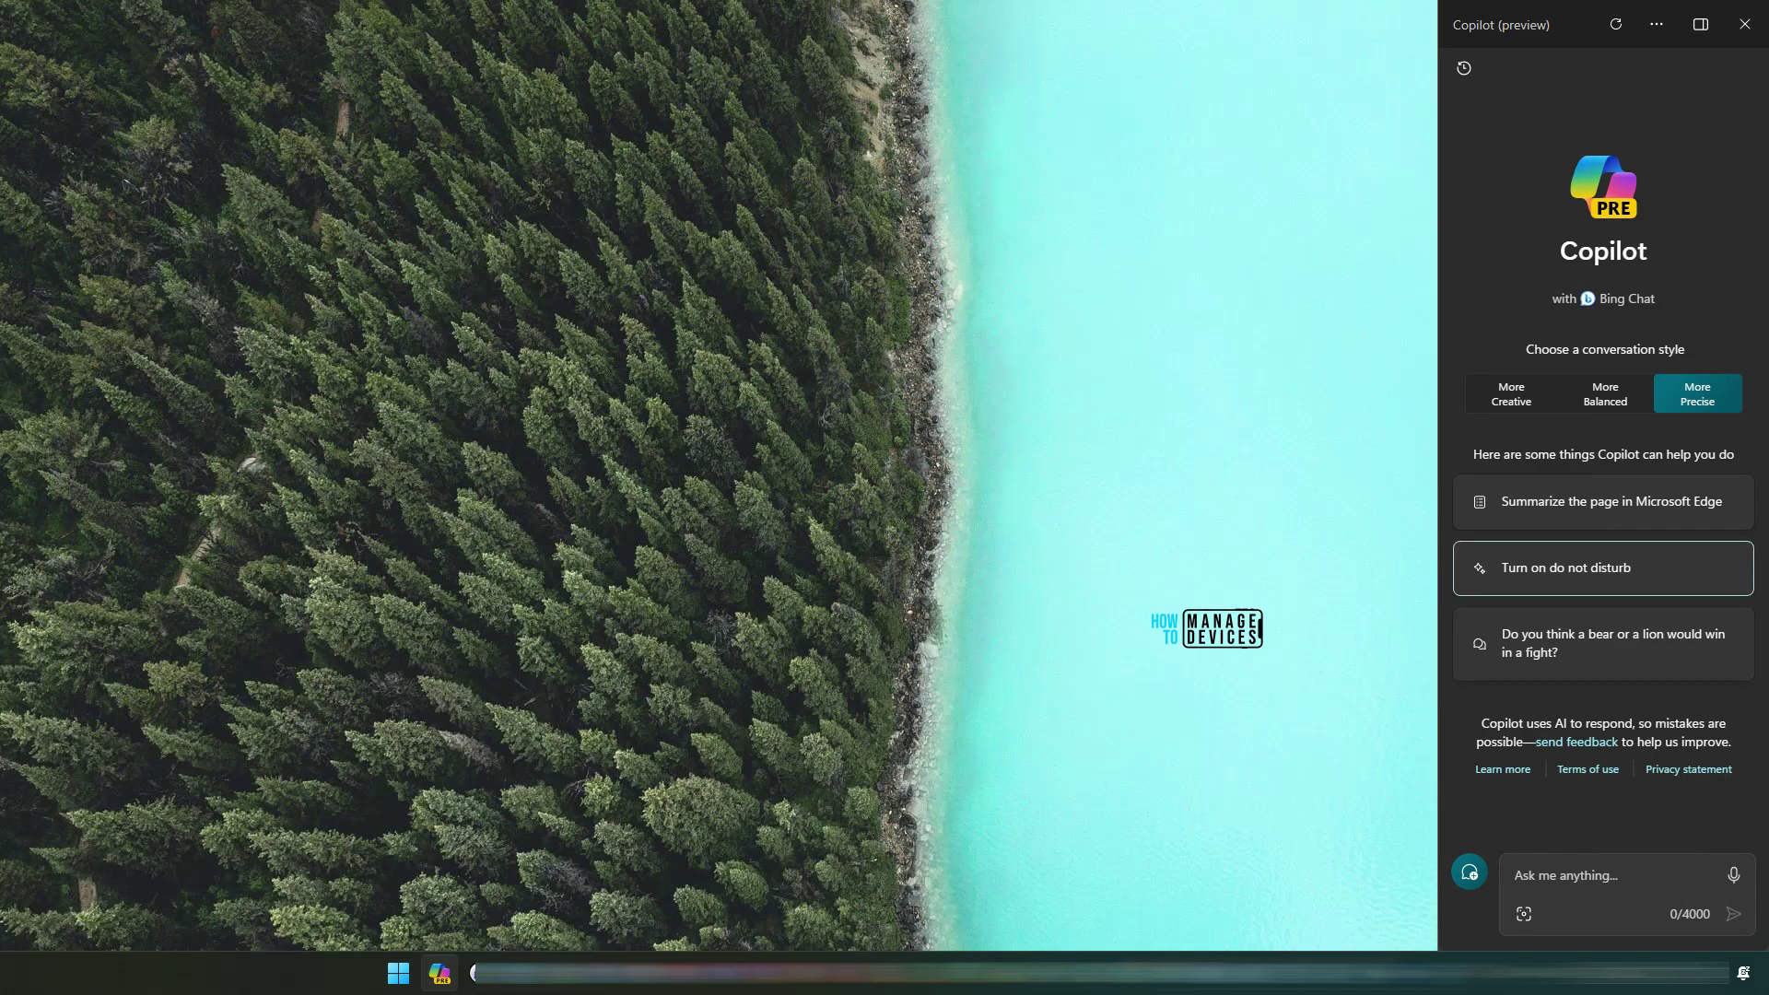
Step: Turn Do Not Disturb on from the suggestion, then send 'Disable do not disturb mode'
click(1566, 568)
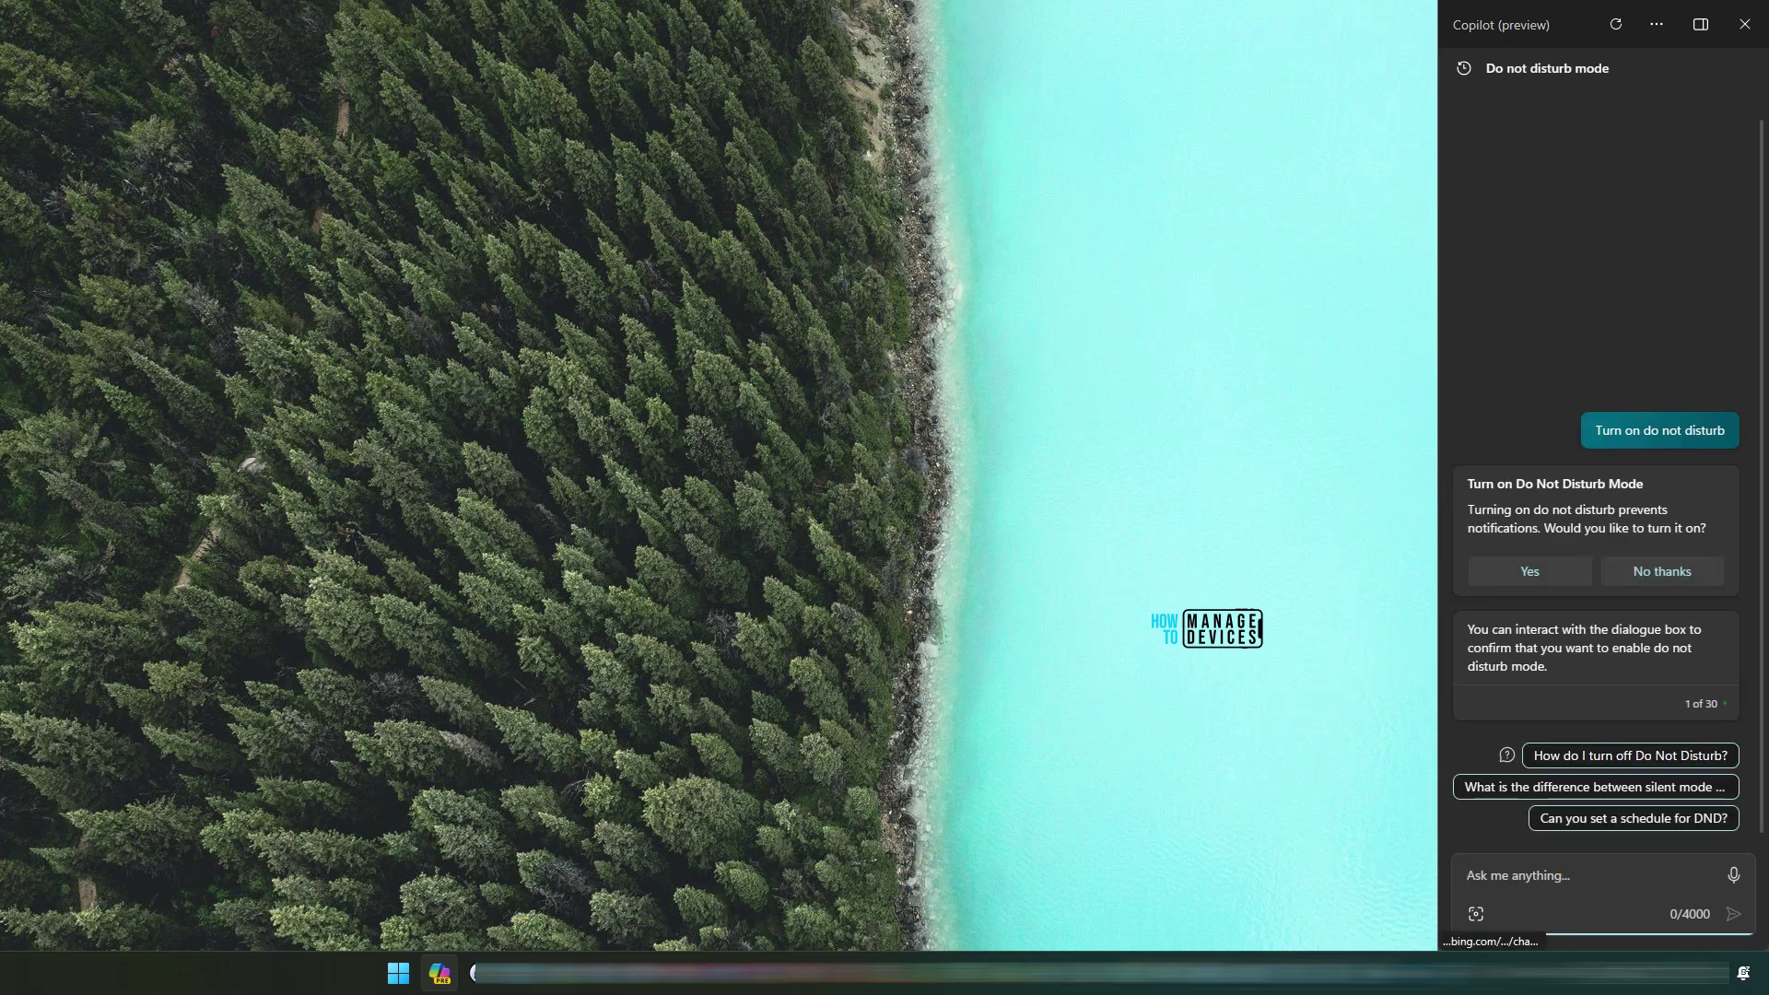
click(1529, 571)
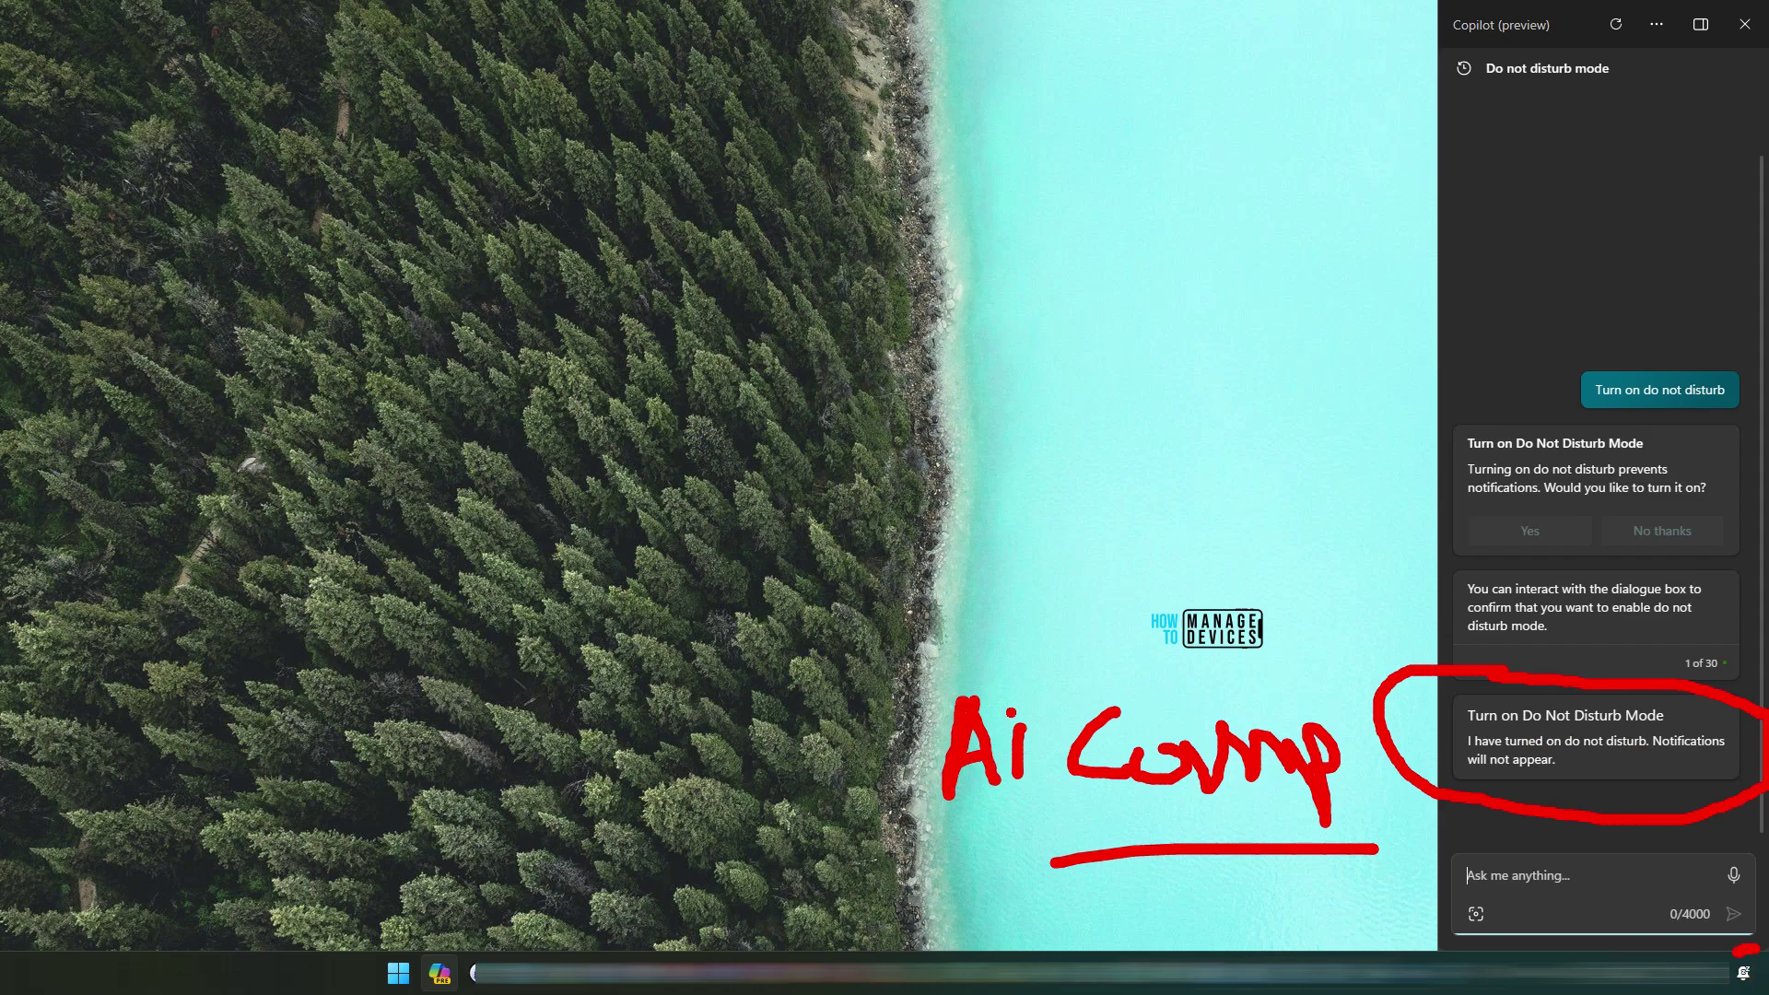
text(Disable don)
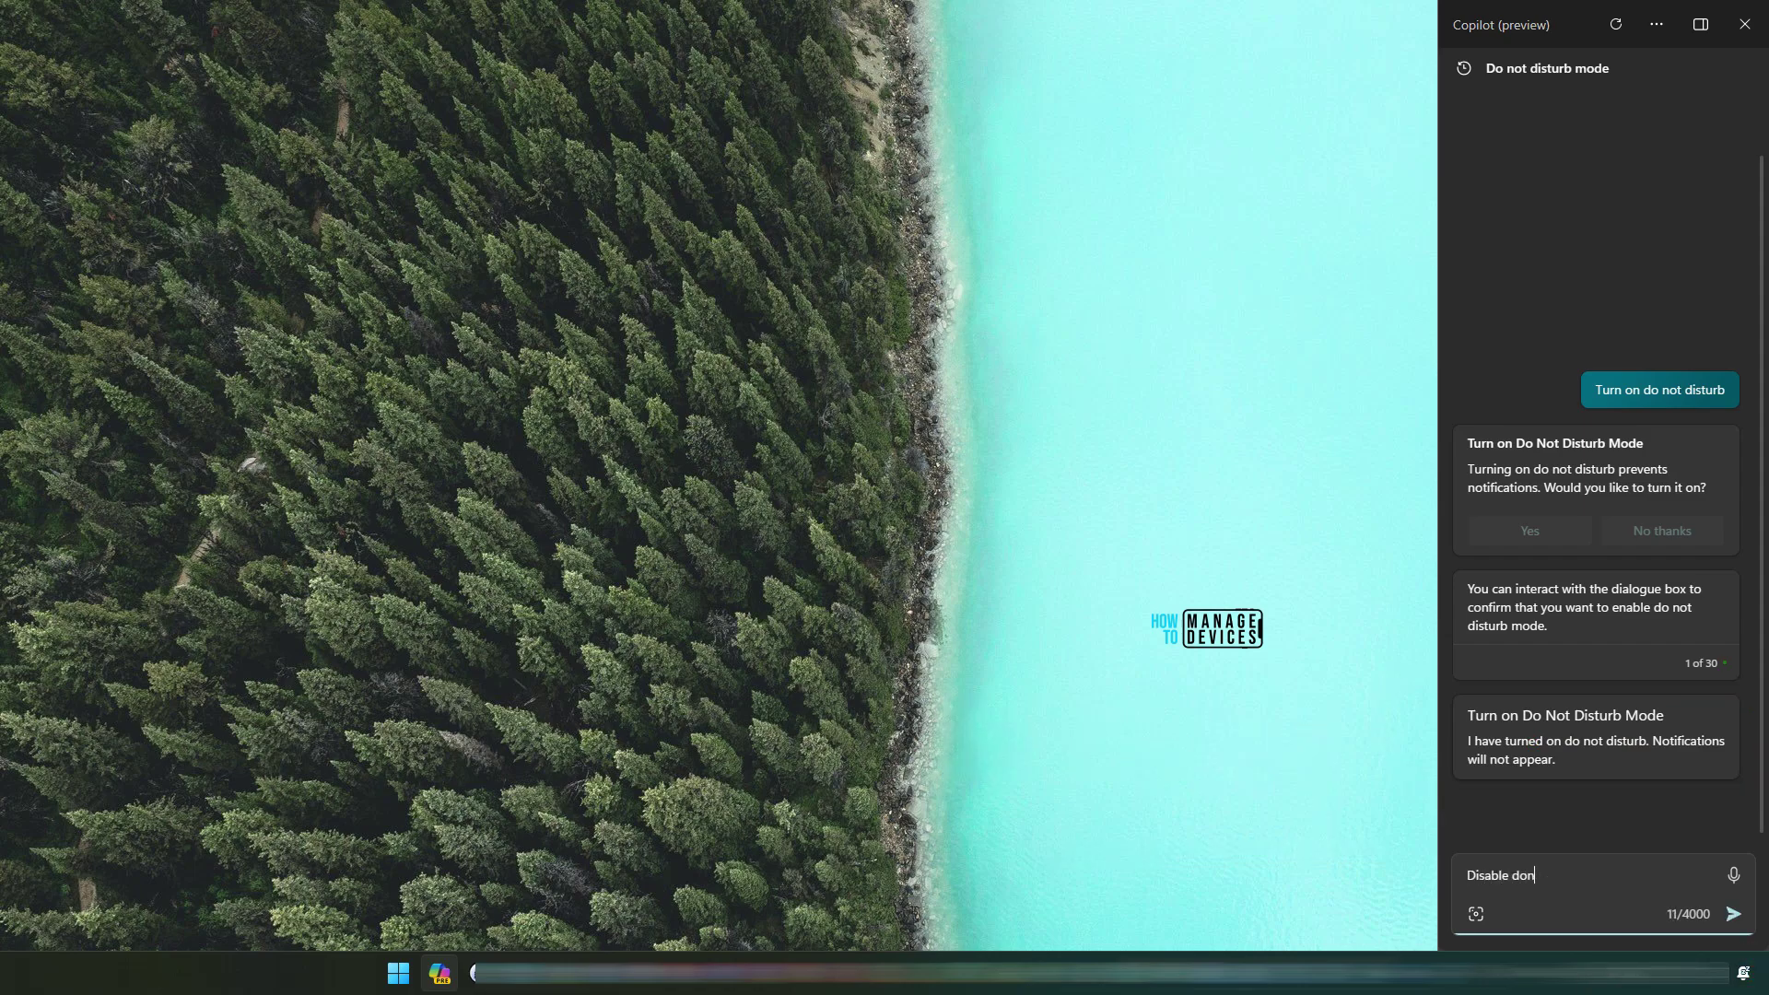
key(BackSpace)
text(not disturb mode)
key(Return)
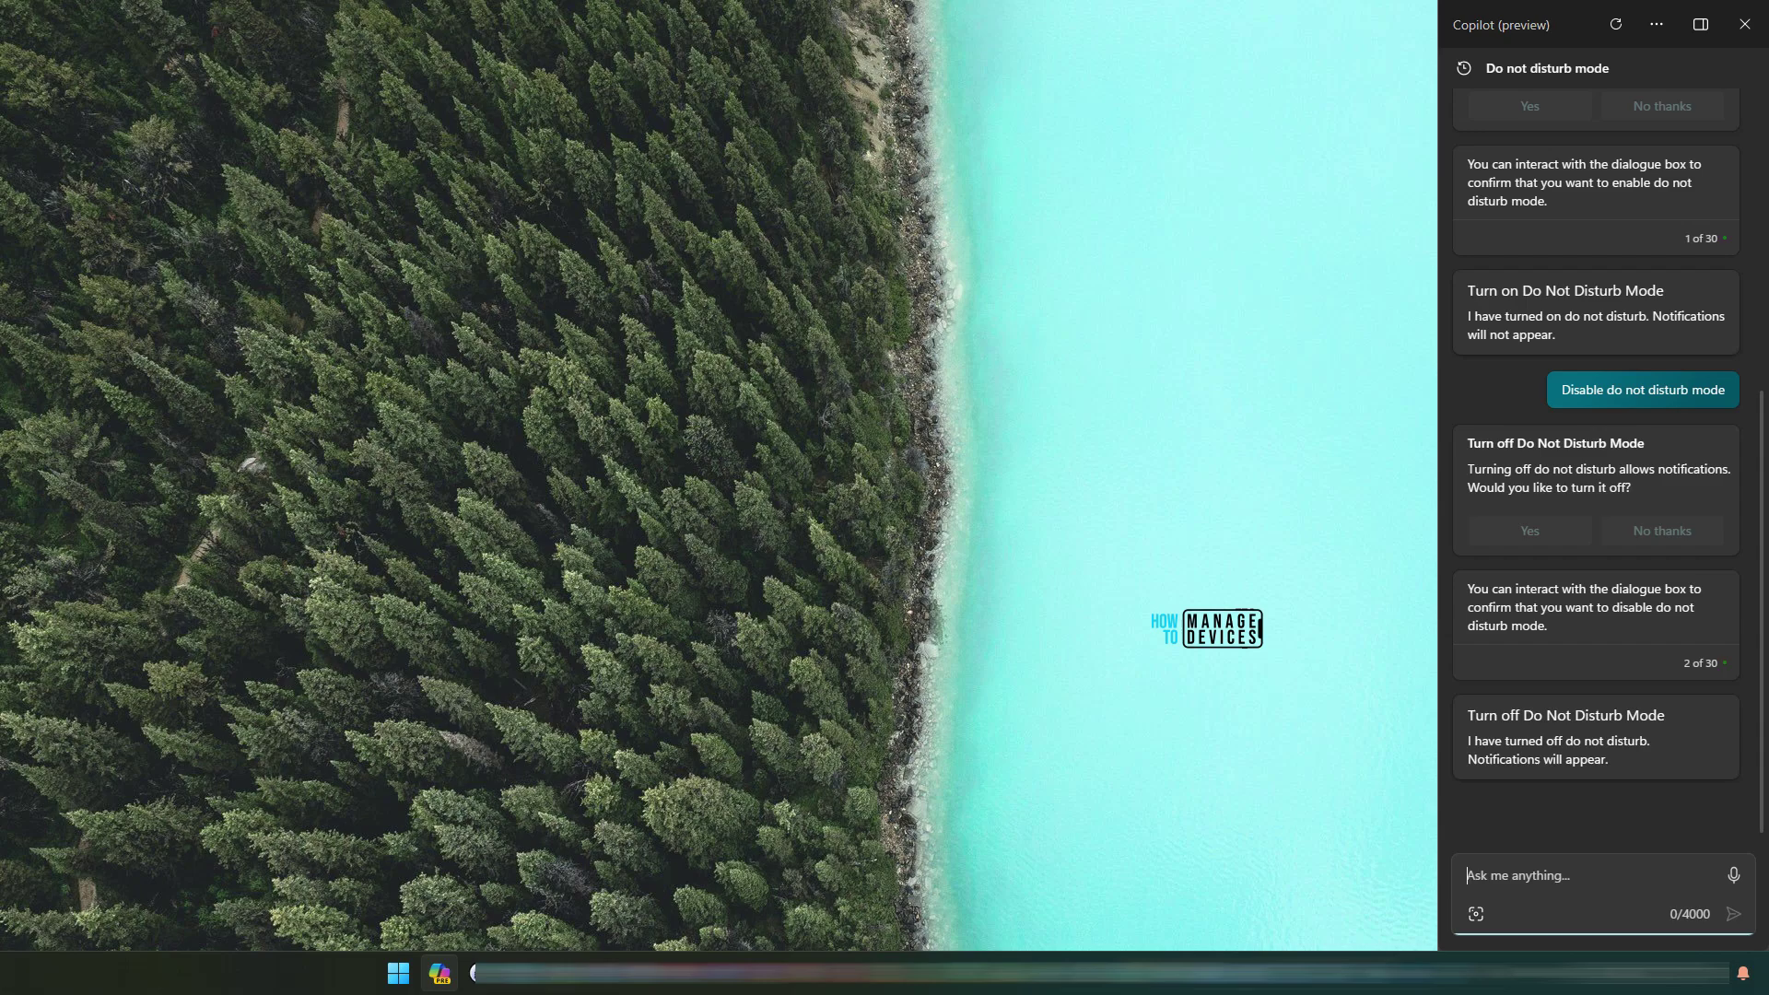
Step: Ask Copilot to 'open microsoft paint application for me' and mark its reply and closing advice in red
text(open microsoft paint application for me)
key(Return)
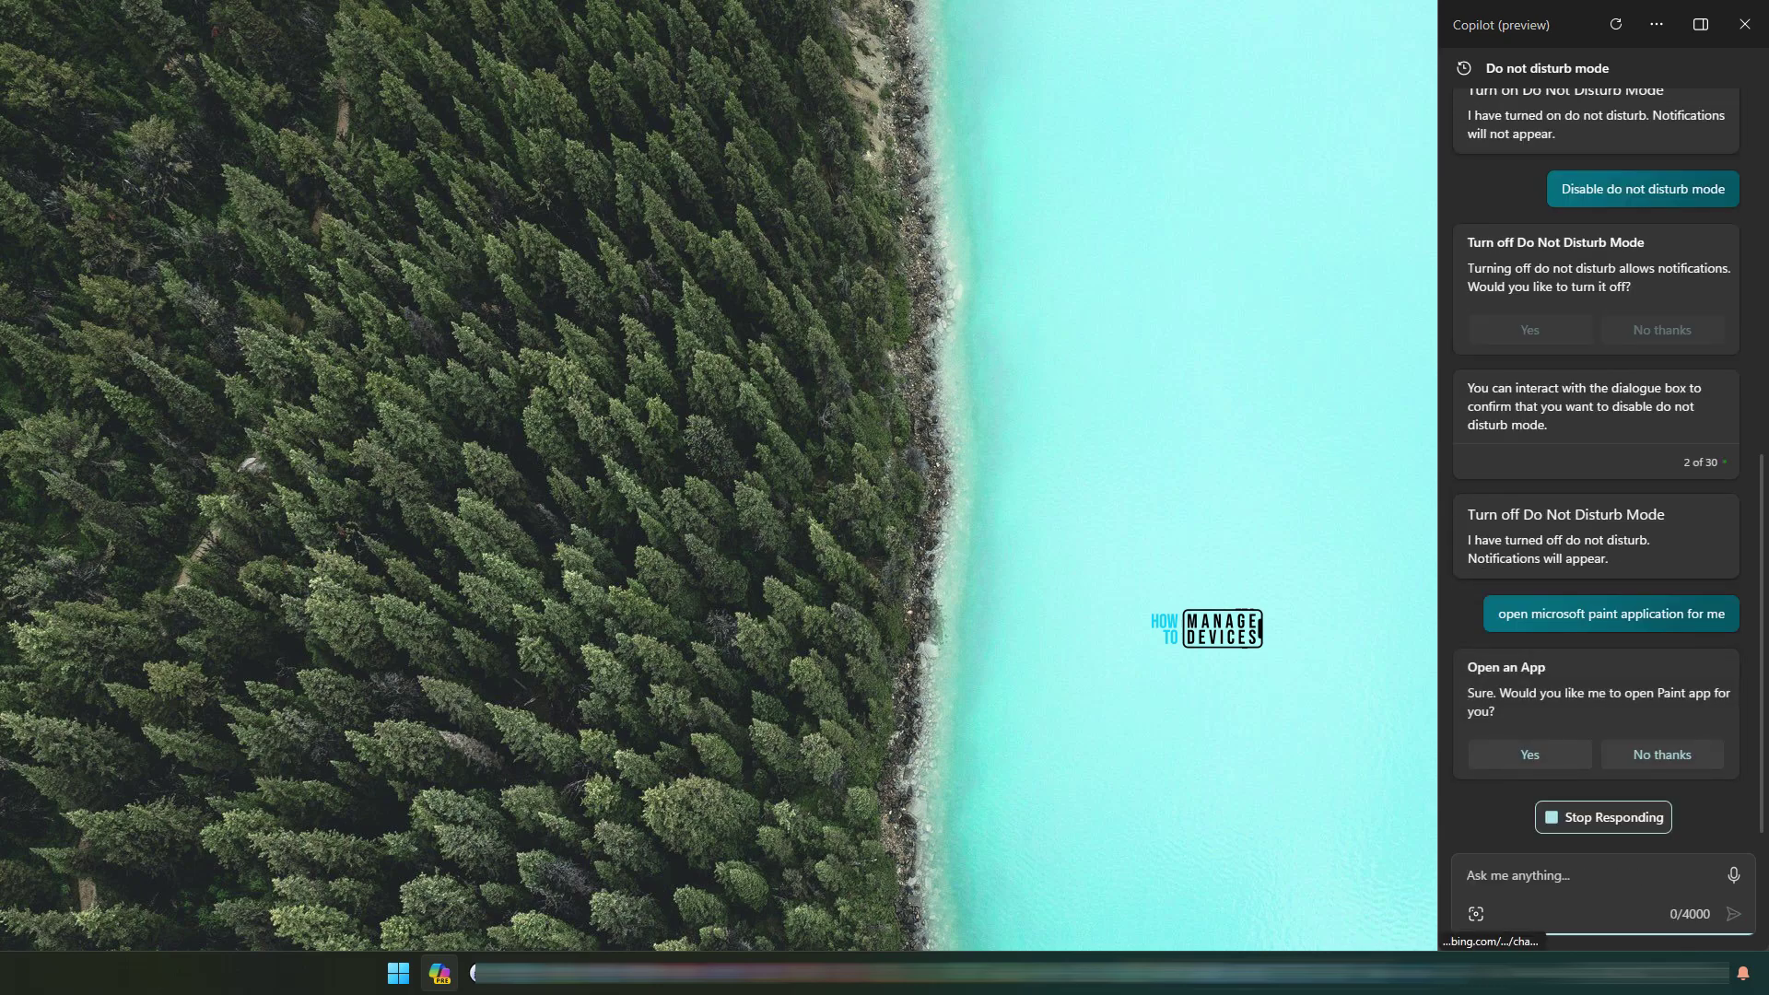
mouse_move(1584, 626)
mouse_down()
mouse_move(1363, 751)
mouse_move(1510, 597)
mouse_up()
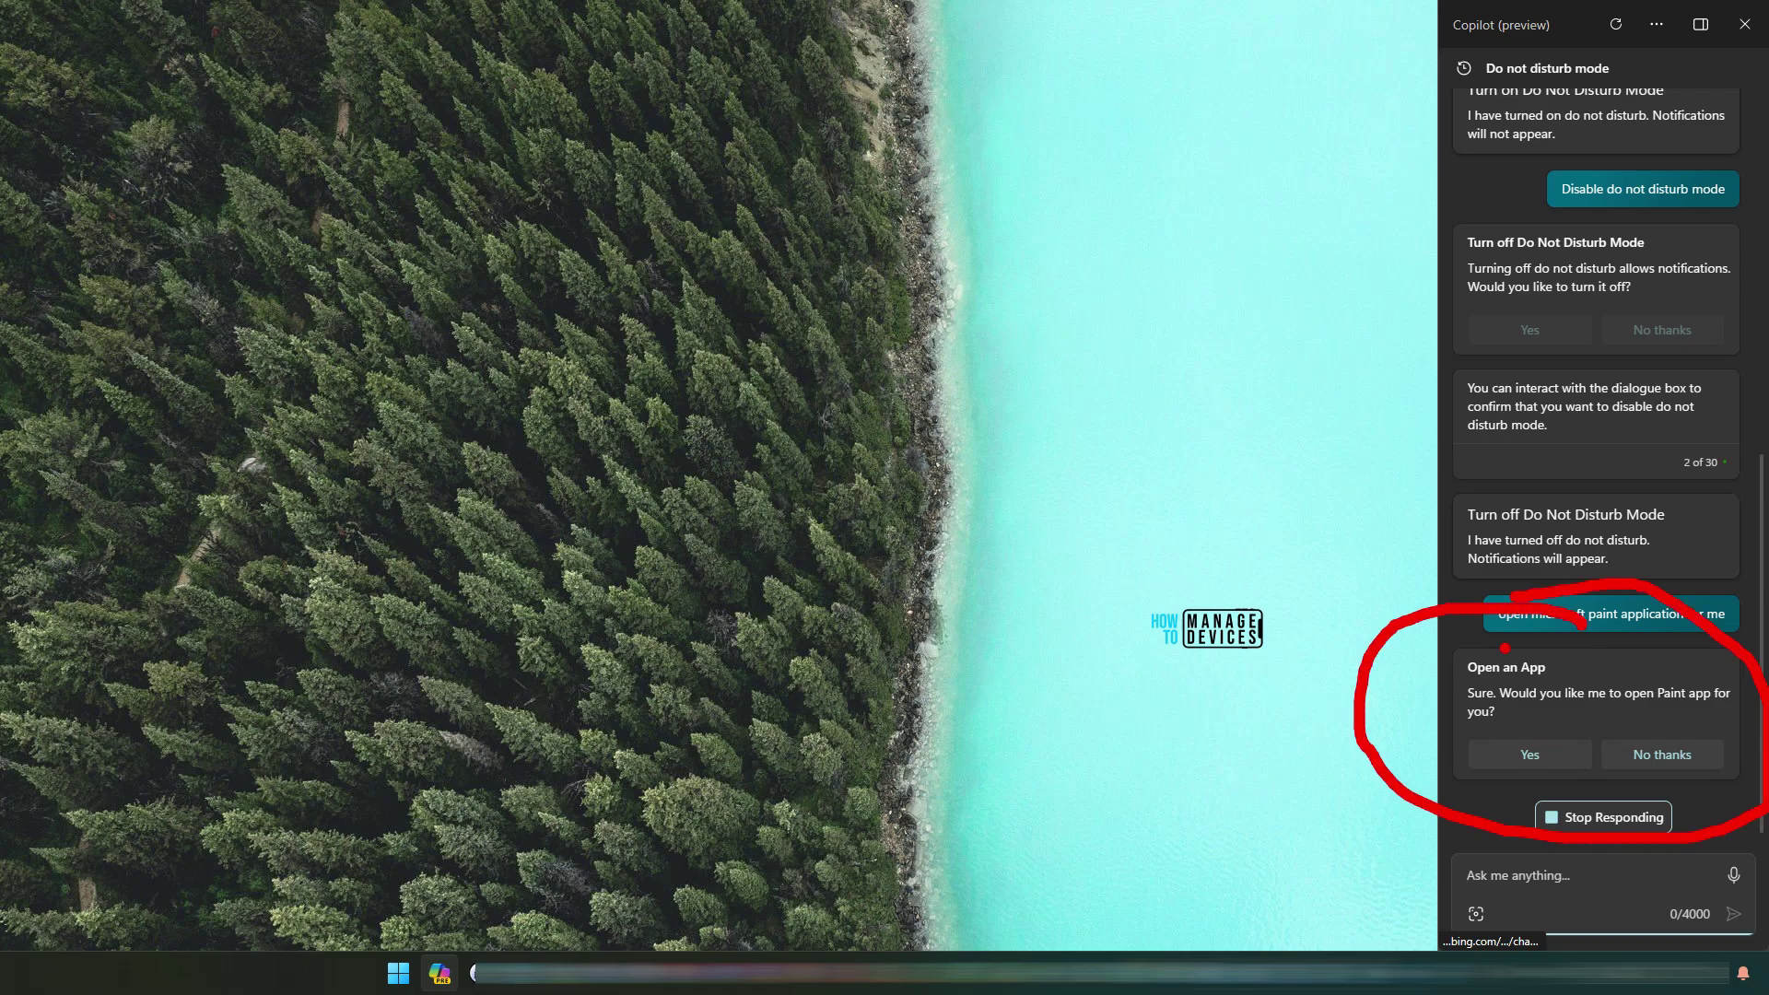
mouse_move(1401, 864)
mouse_down()
mouse_move(1507, 781)
mouse_move(1509, 802)
mouse_up()
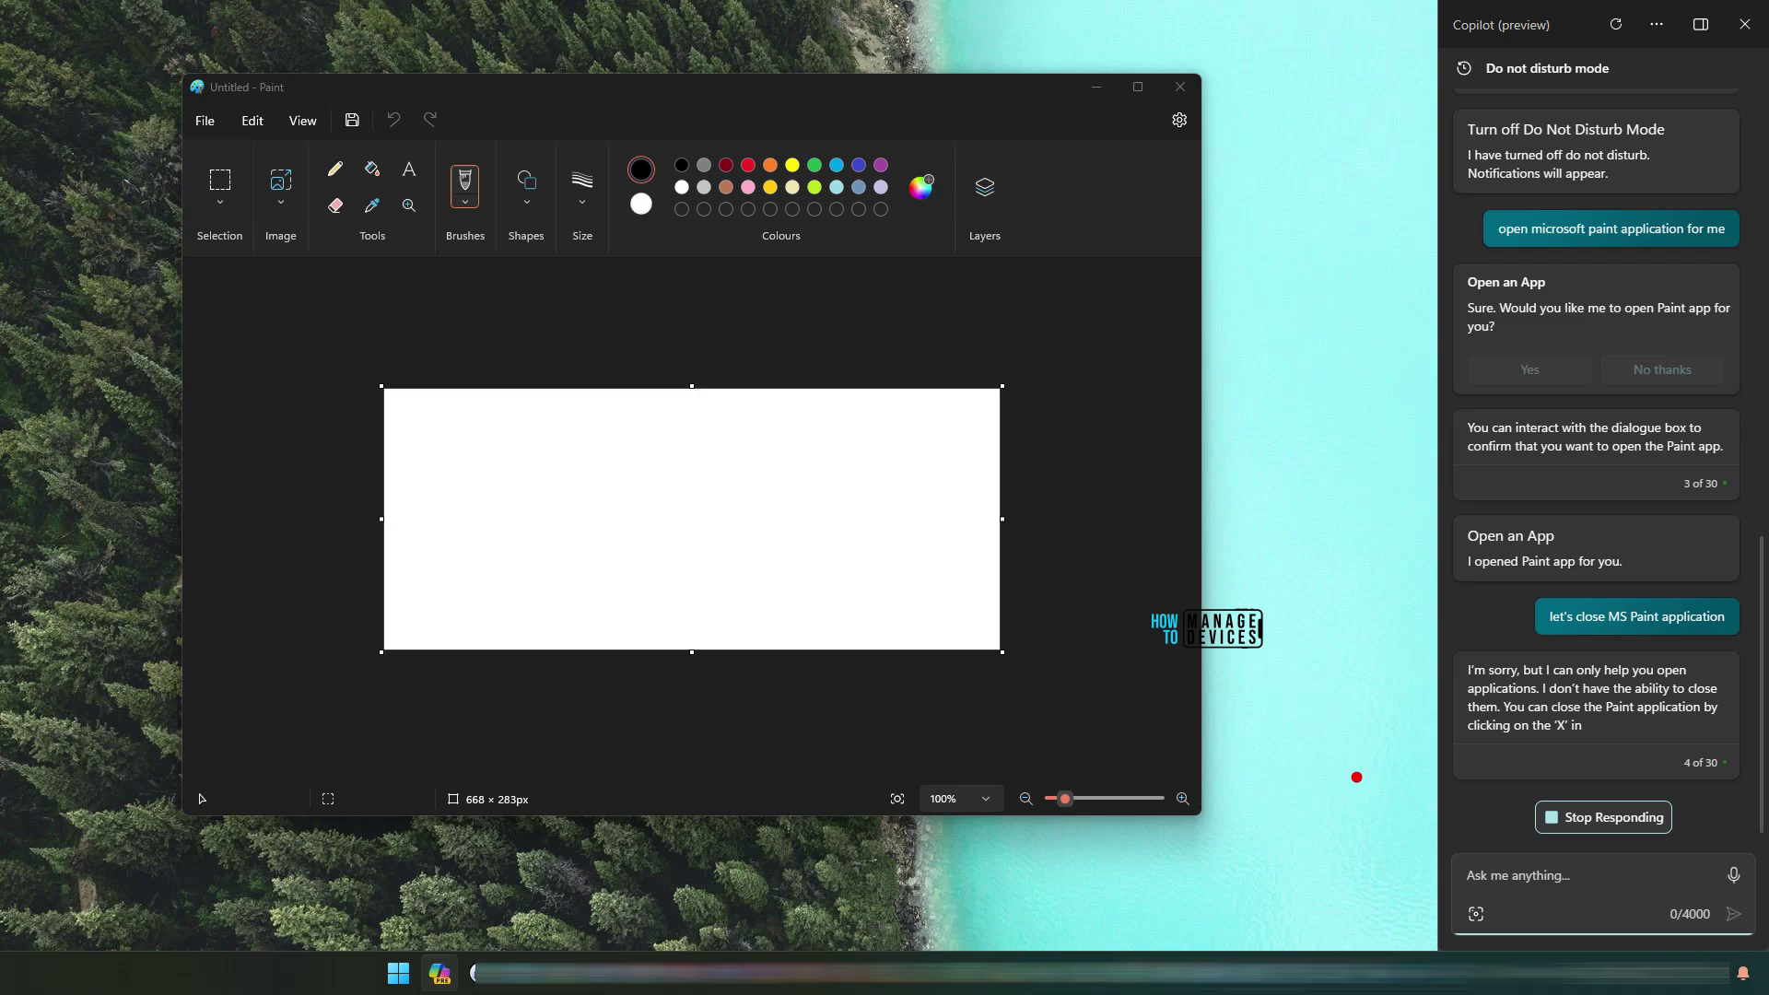
mouse_move(1271, 808)
mouse_down()
mouse_move(1377, 686)
mouse_move(1411, 719)
mouse_up()
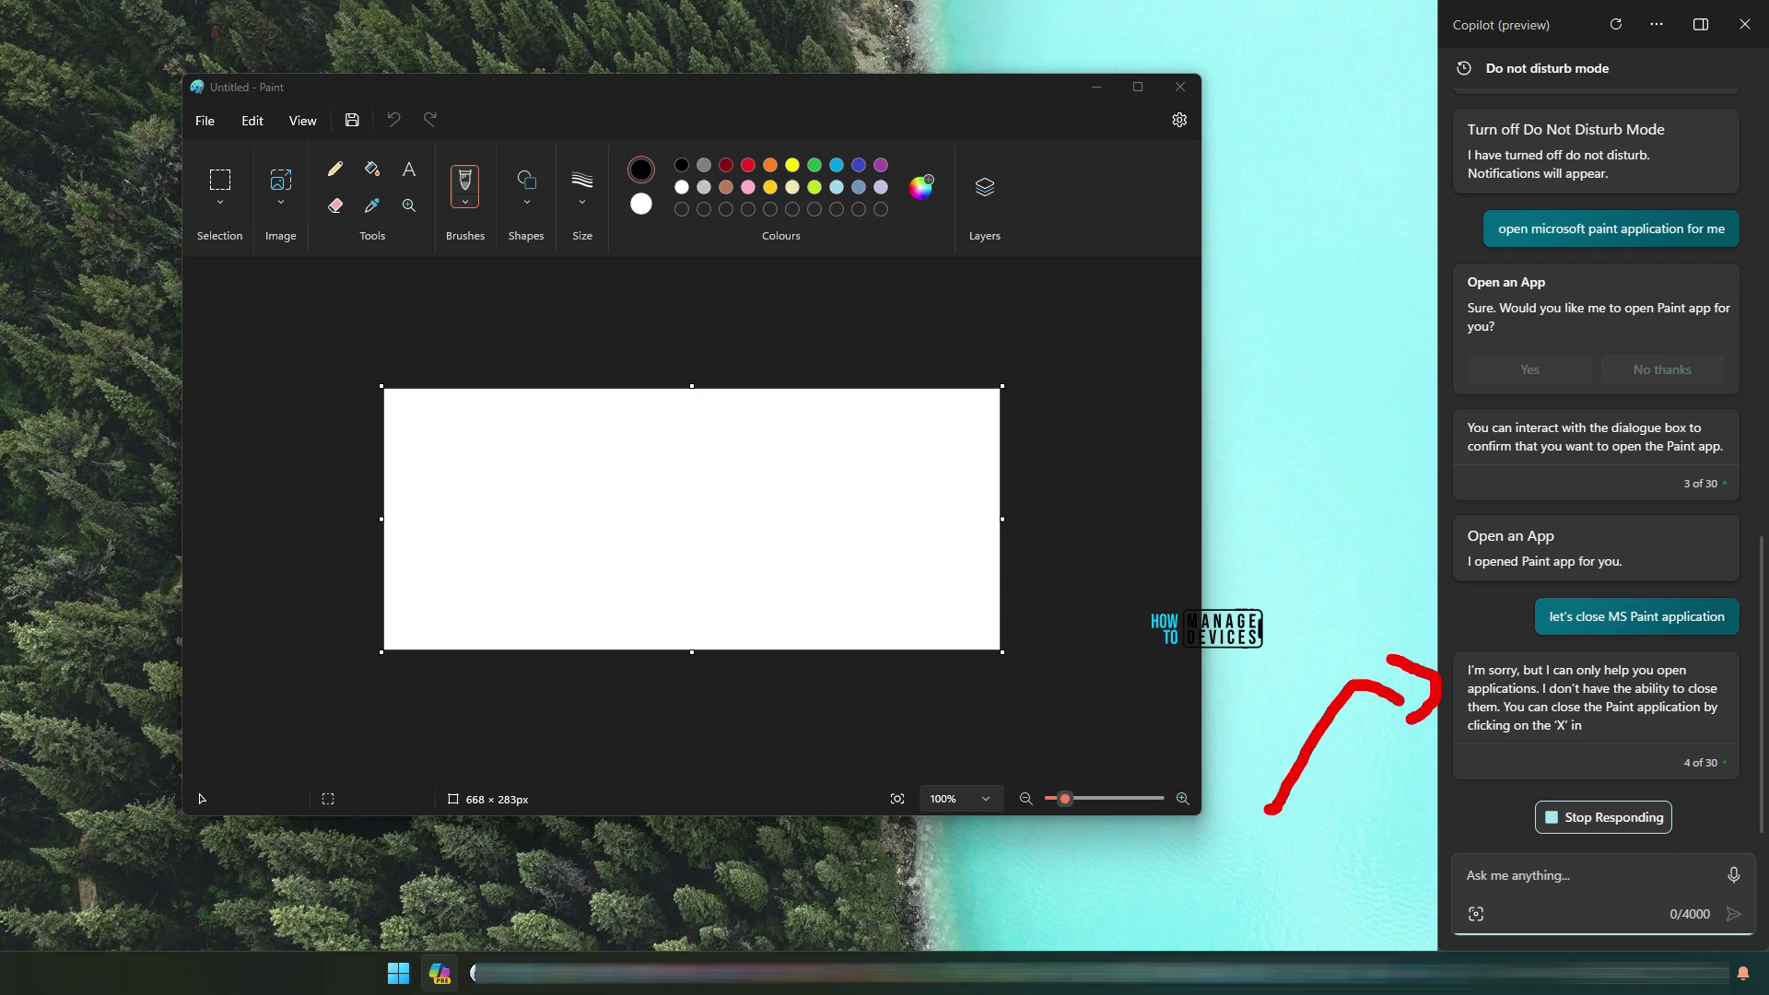
drag(1707, 673, 1732, 655)
drag(1463, 746, 1593, 739)
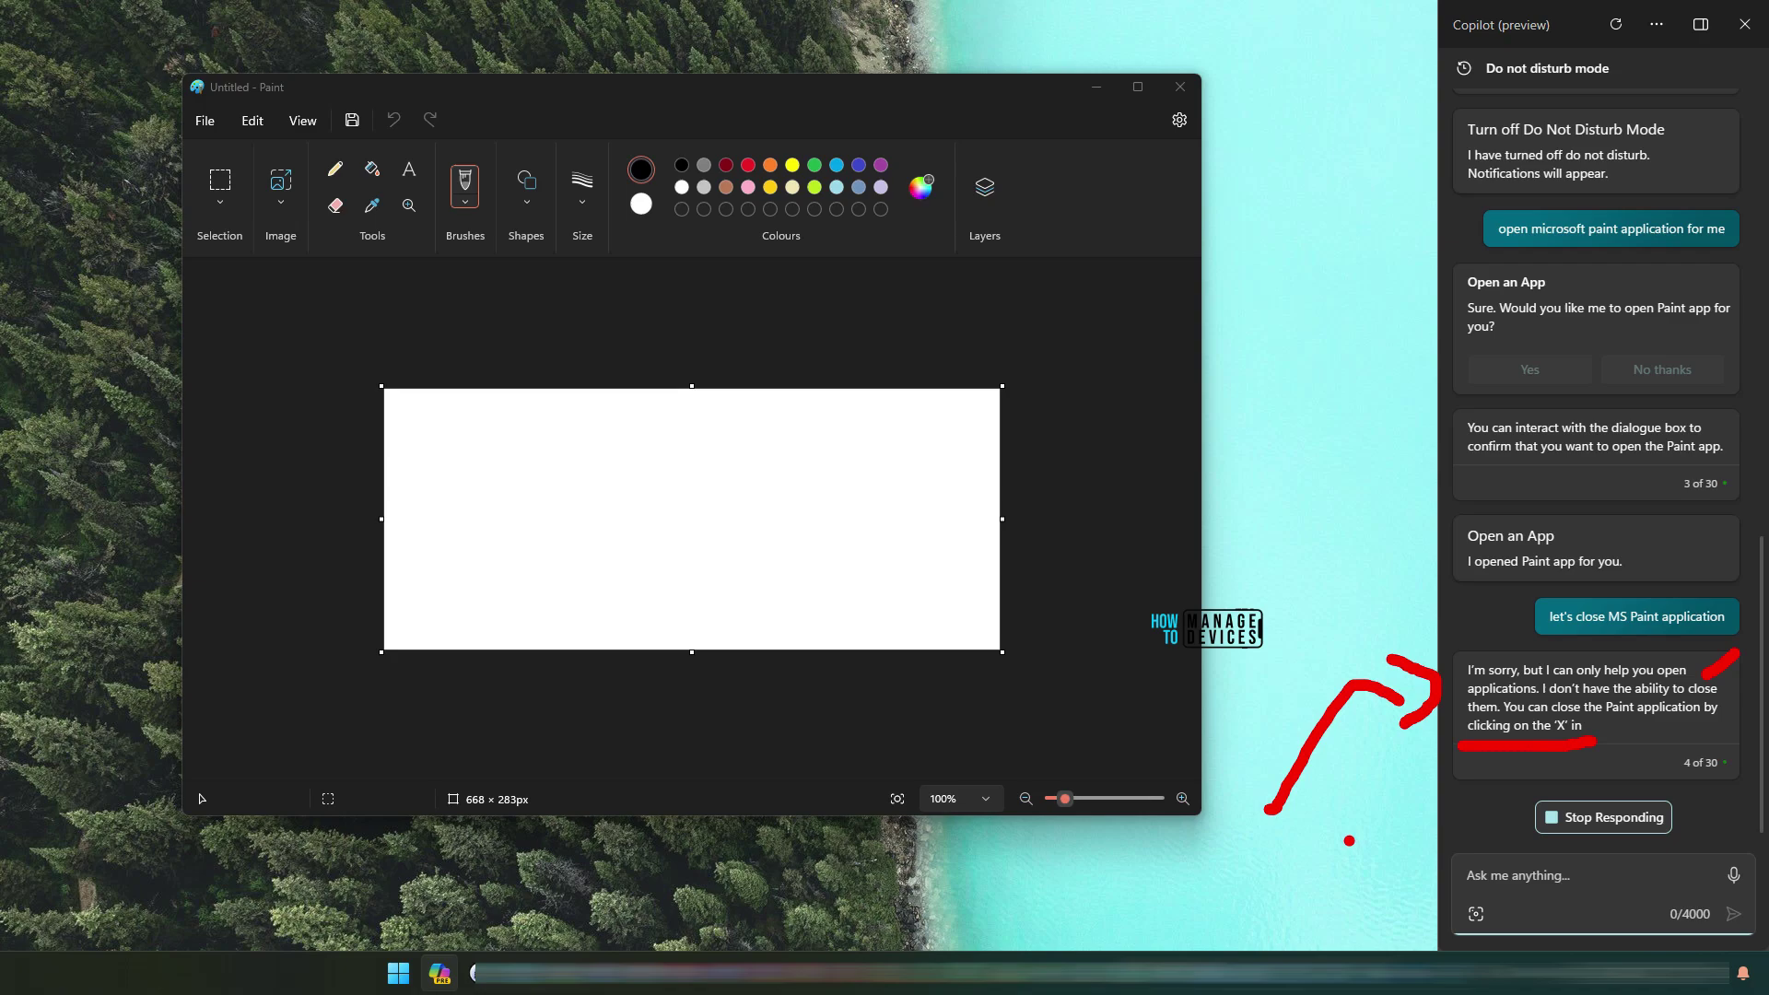
Step: Close Paint, ask Copilot 'Let's start notepad app', then close Notepad
key(alt+F4)
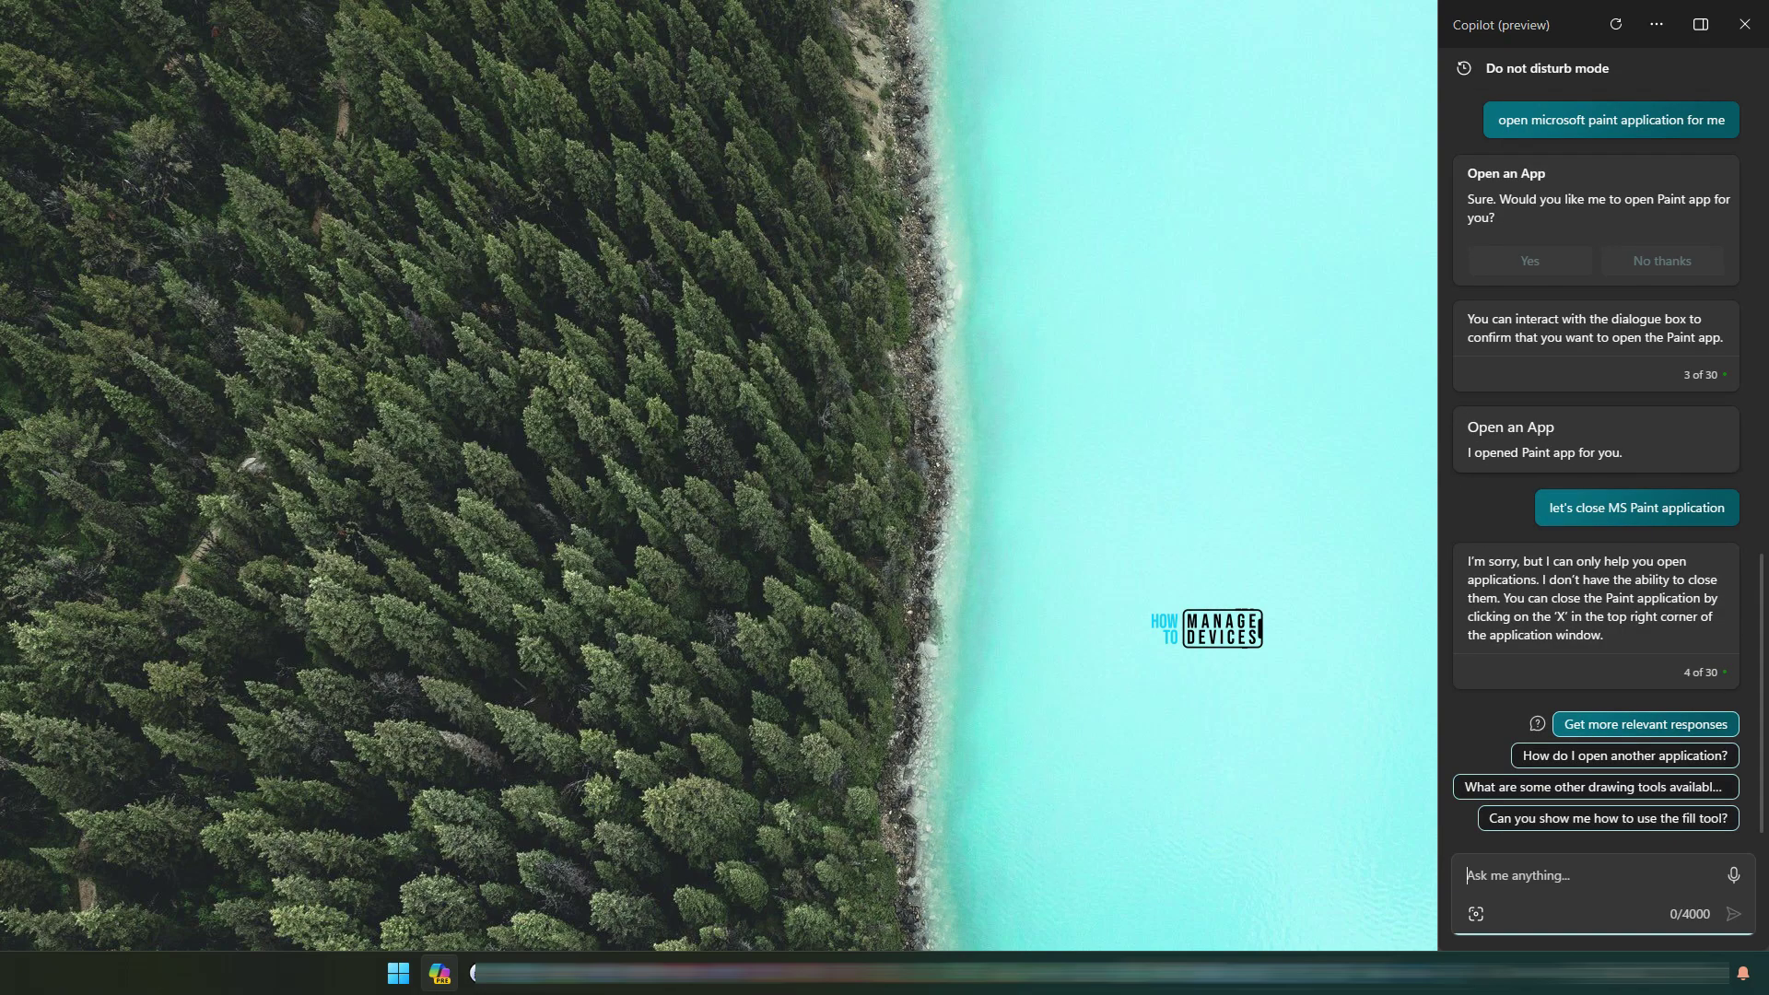
text(Let's start notepad app)
key(Return)
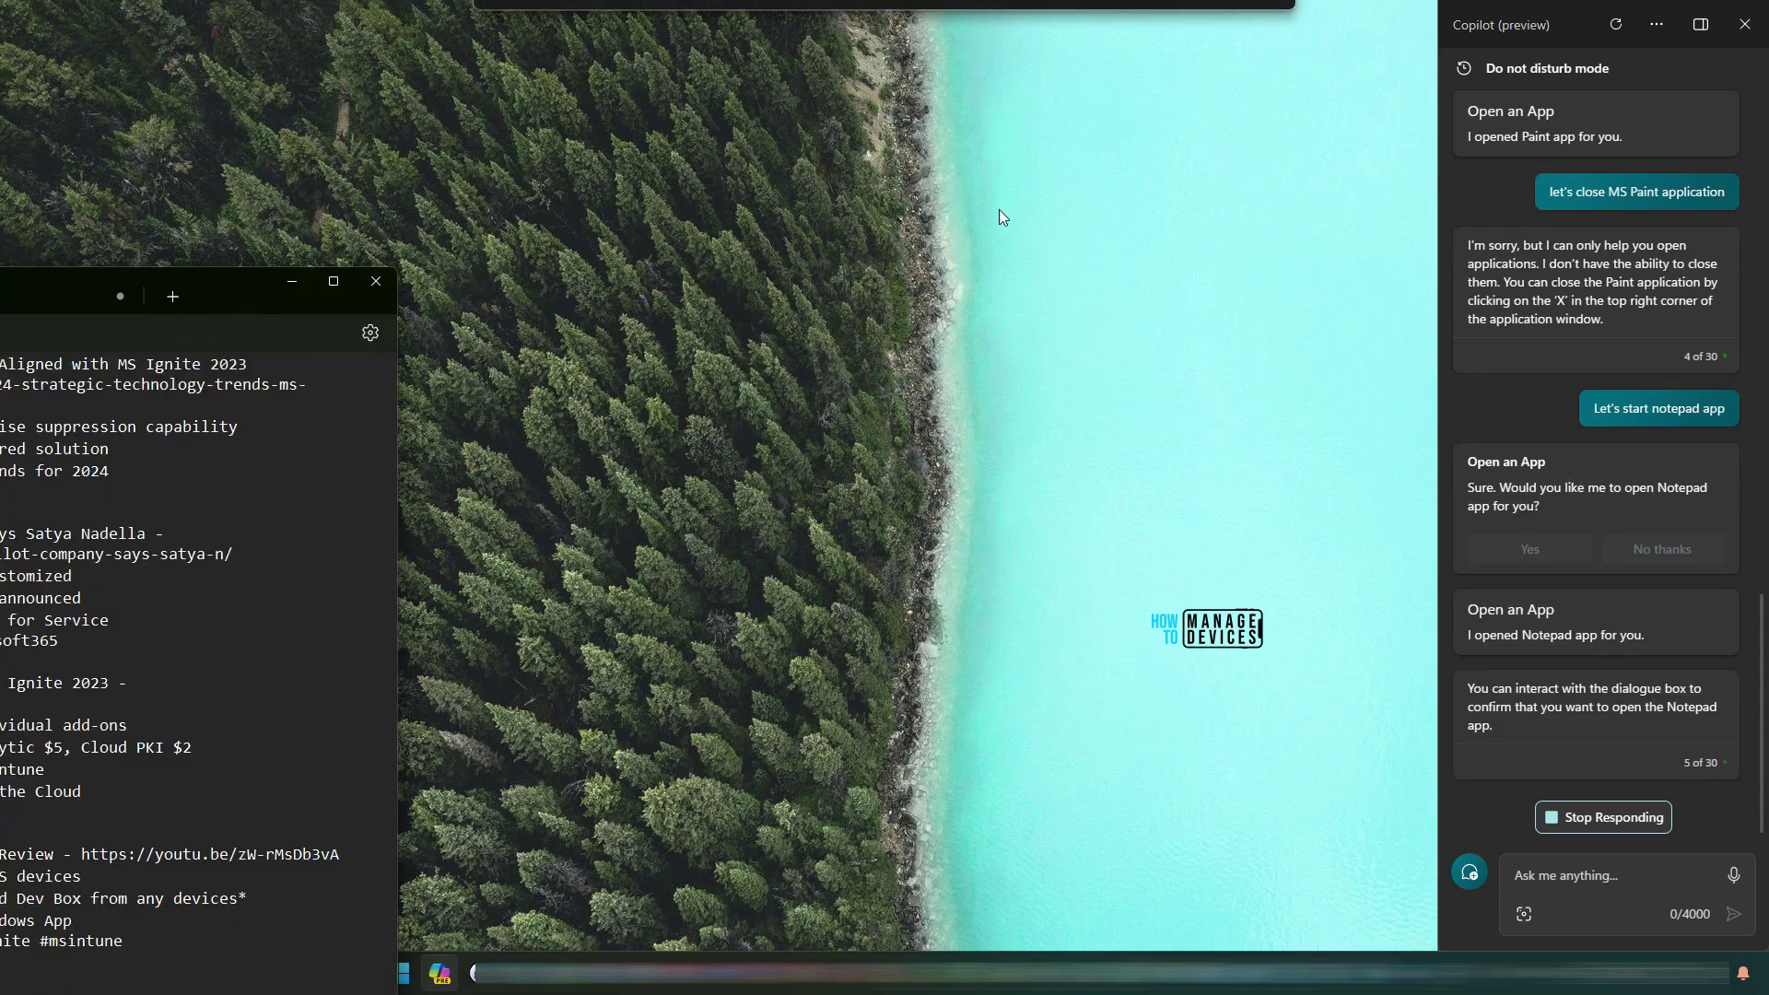
key(super+Down)
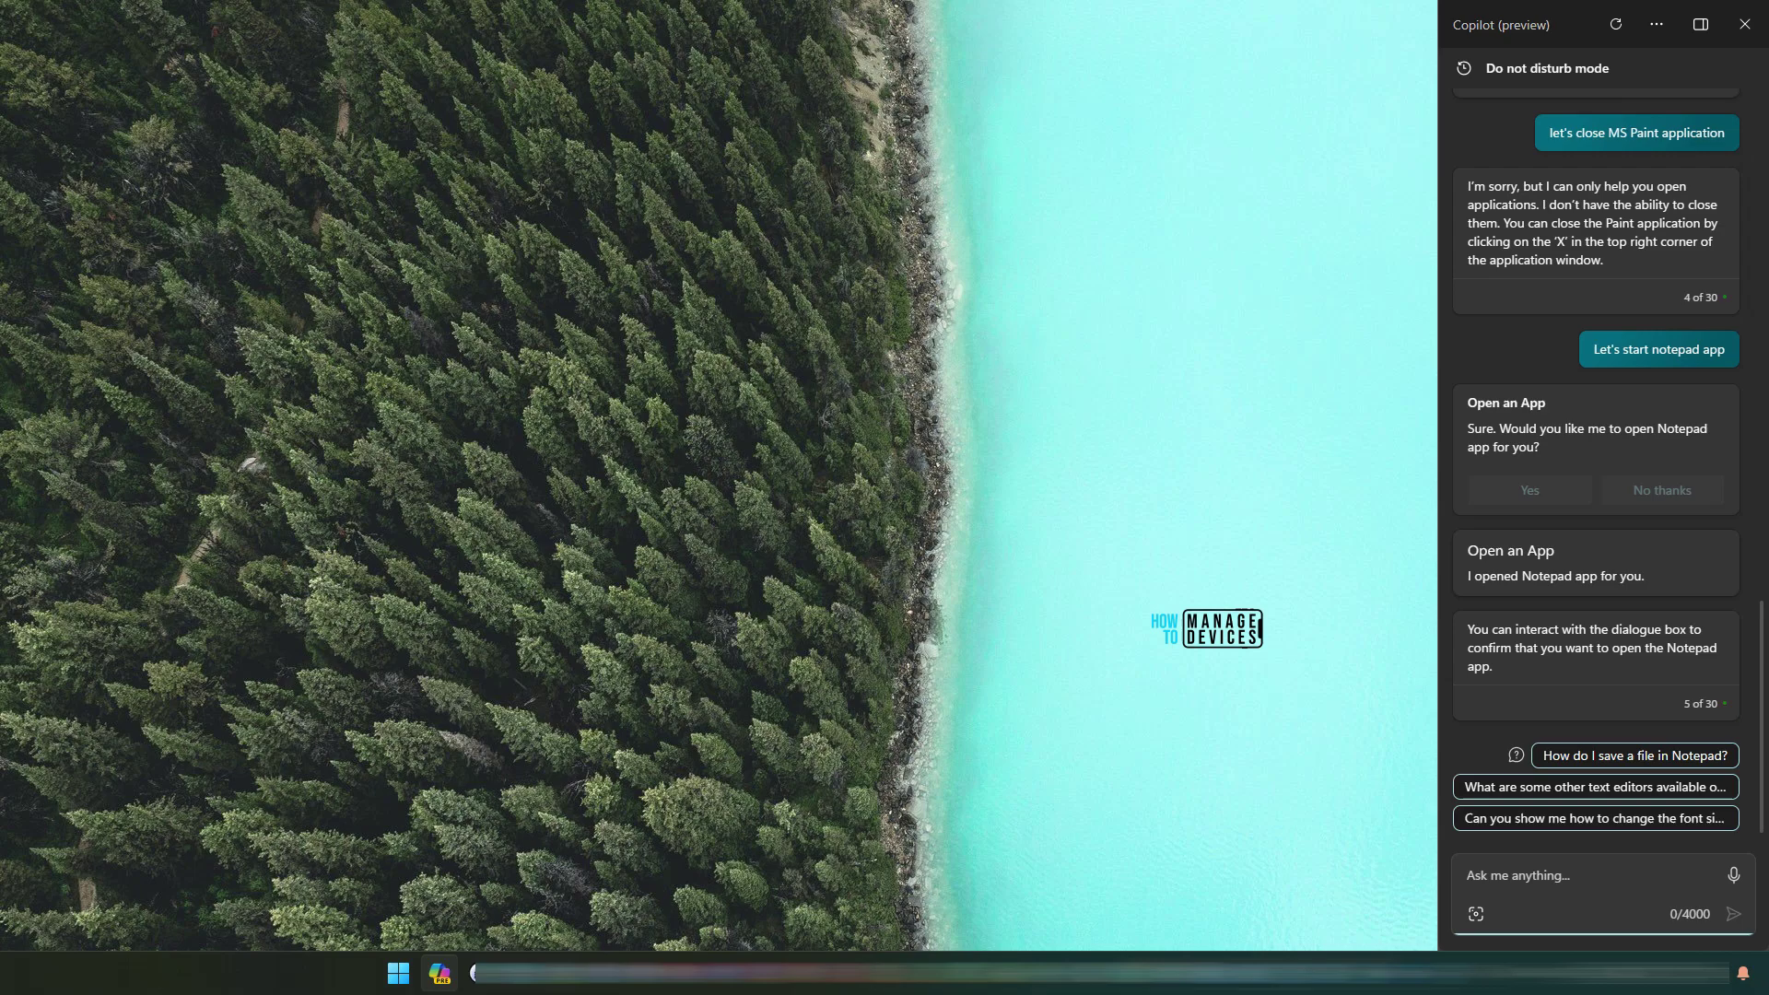
Step: Upload the How to Manage Devices logo file from this device and point a red arrow at the generated logos
click(1476, 913)
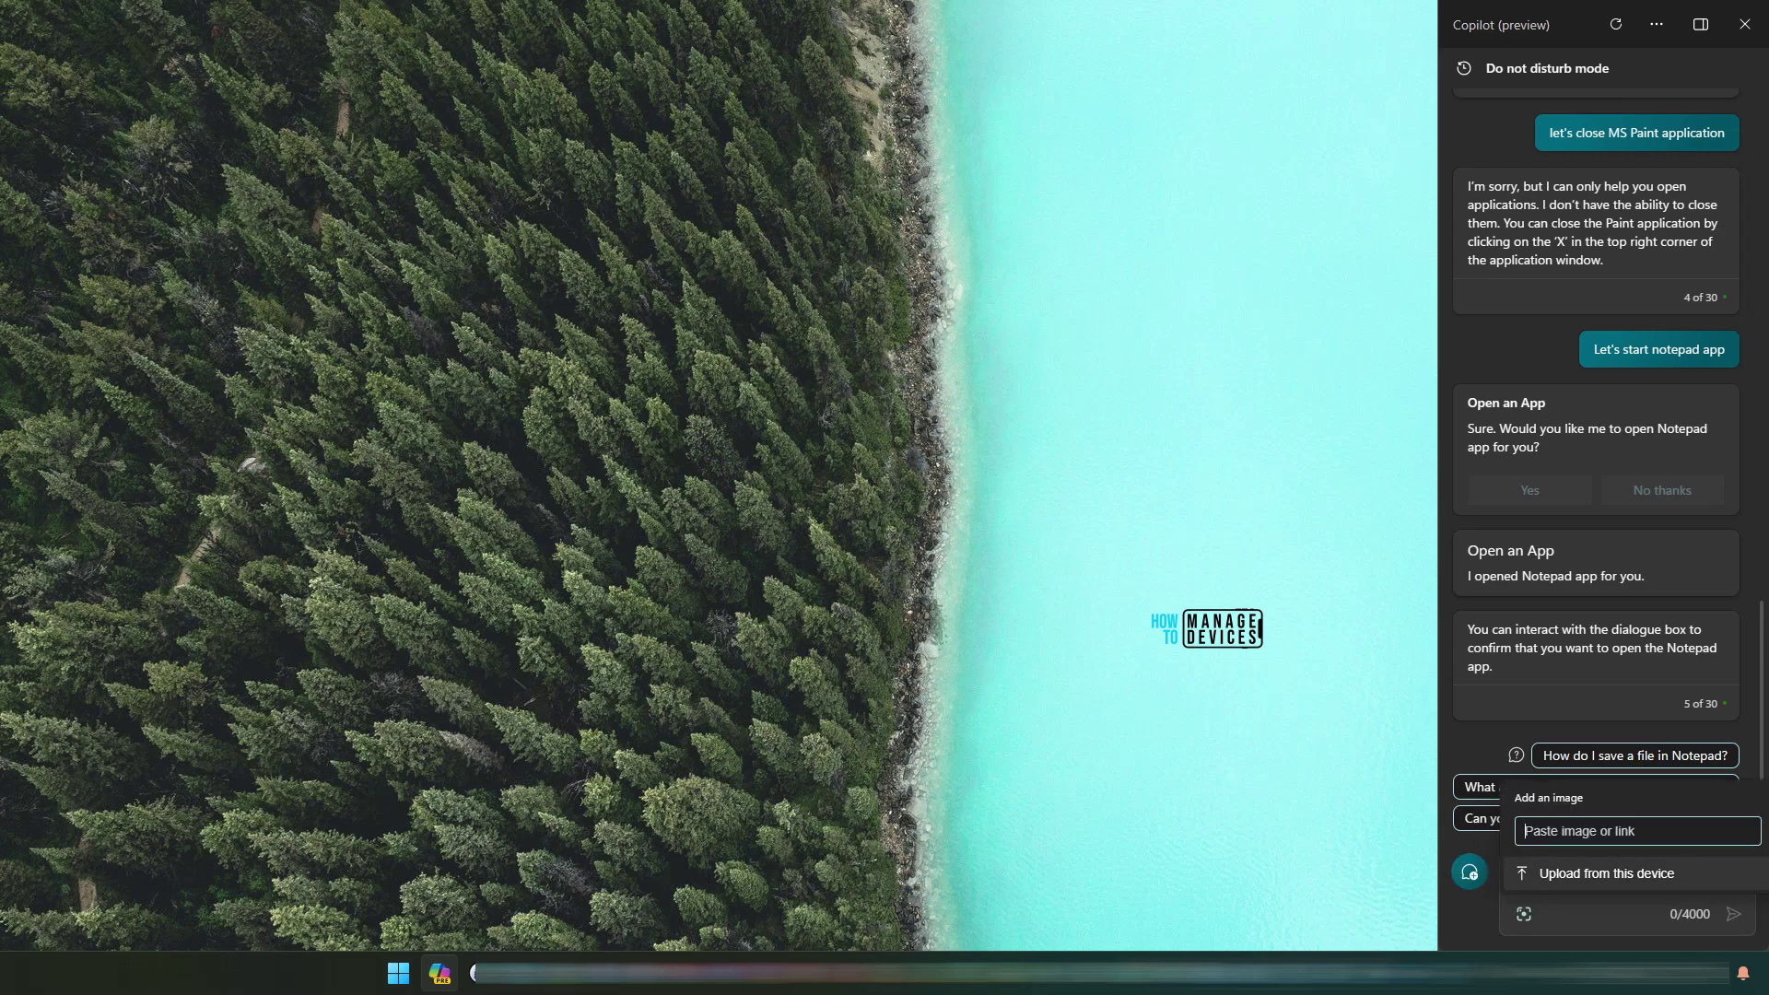
click(1605, 872)
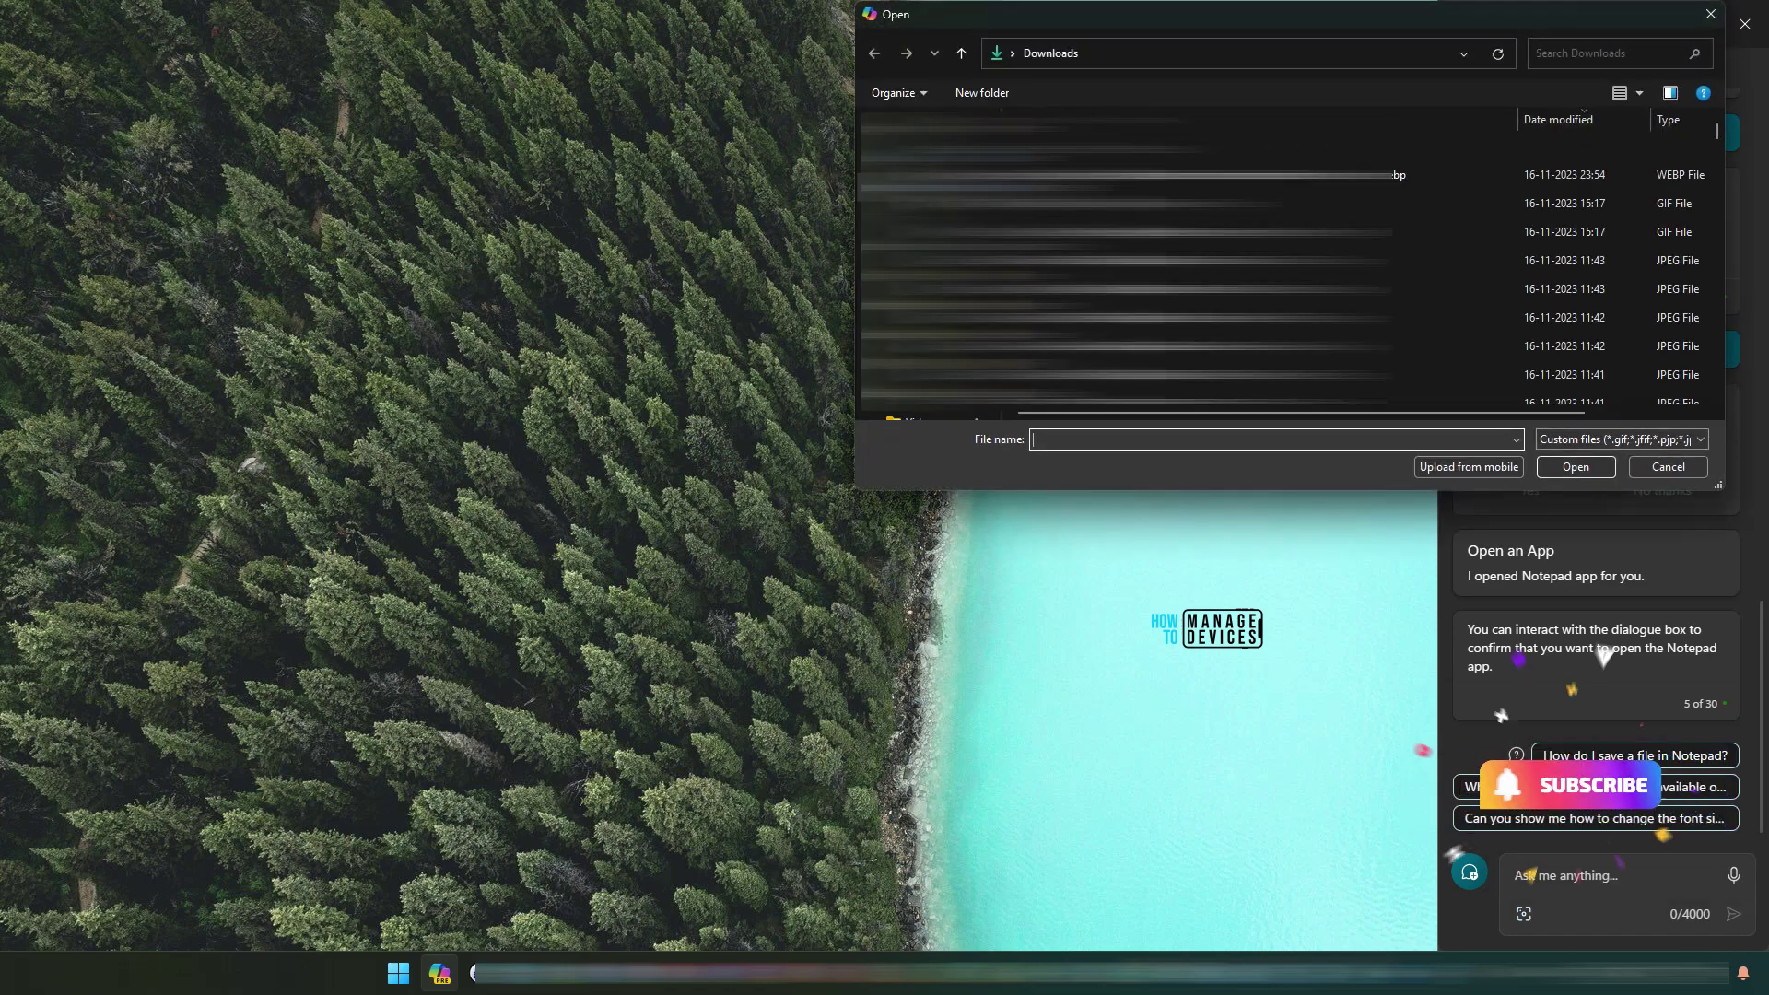
double_click(1105, 318)
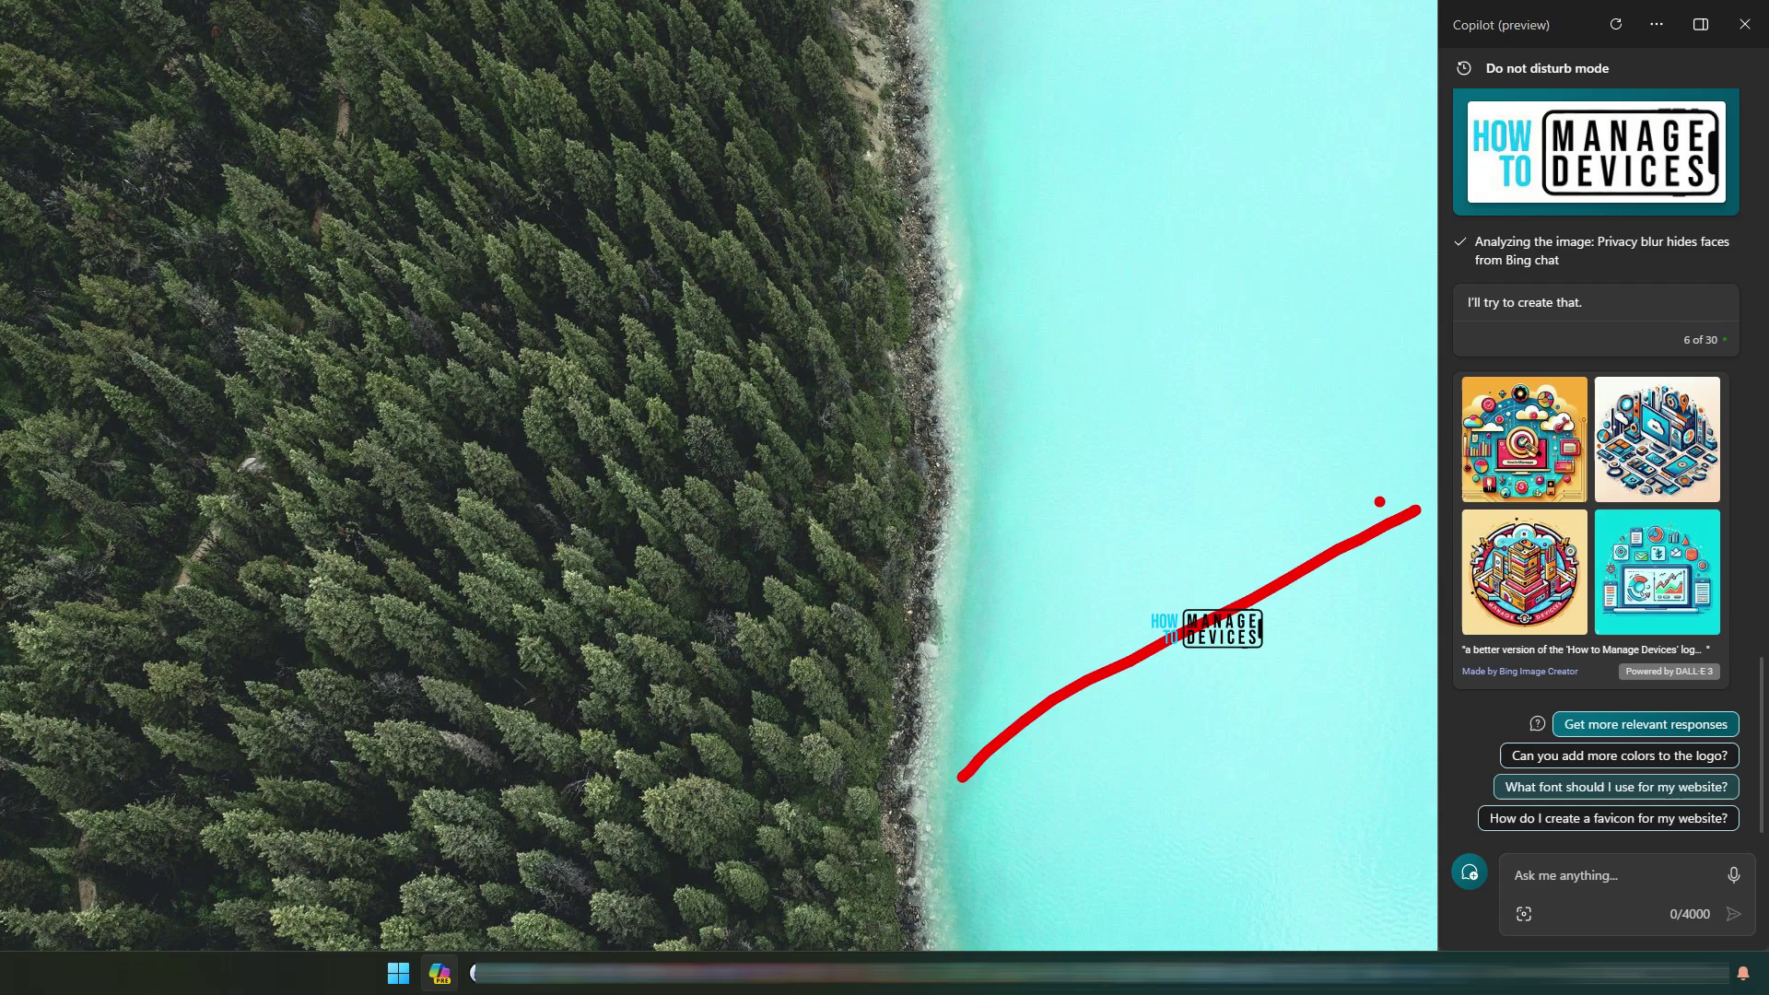
mouse_move(1379, 501)
mouse_down()
mouse_move(1419, 495)
mouse_move(1402, 560)
mouse_up()
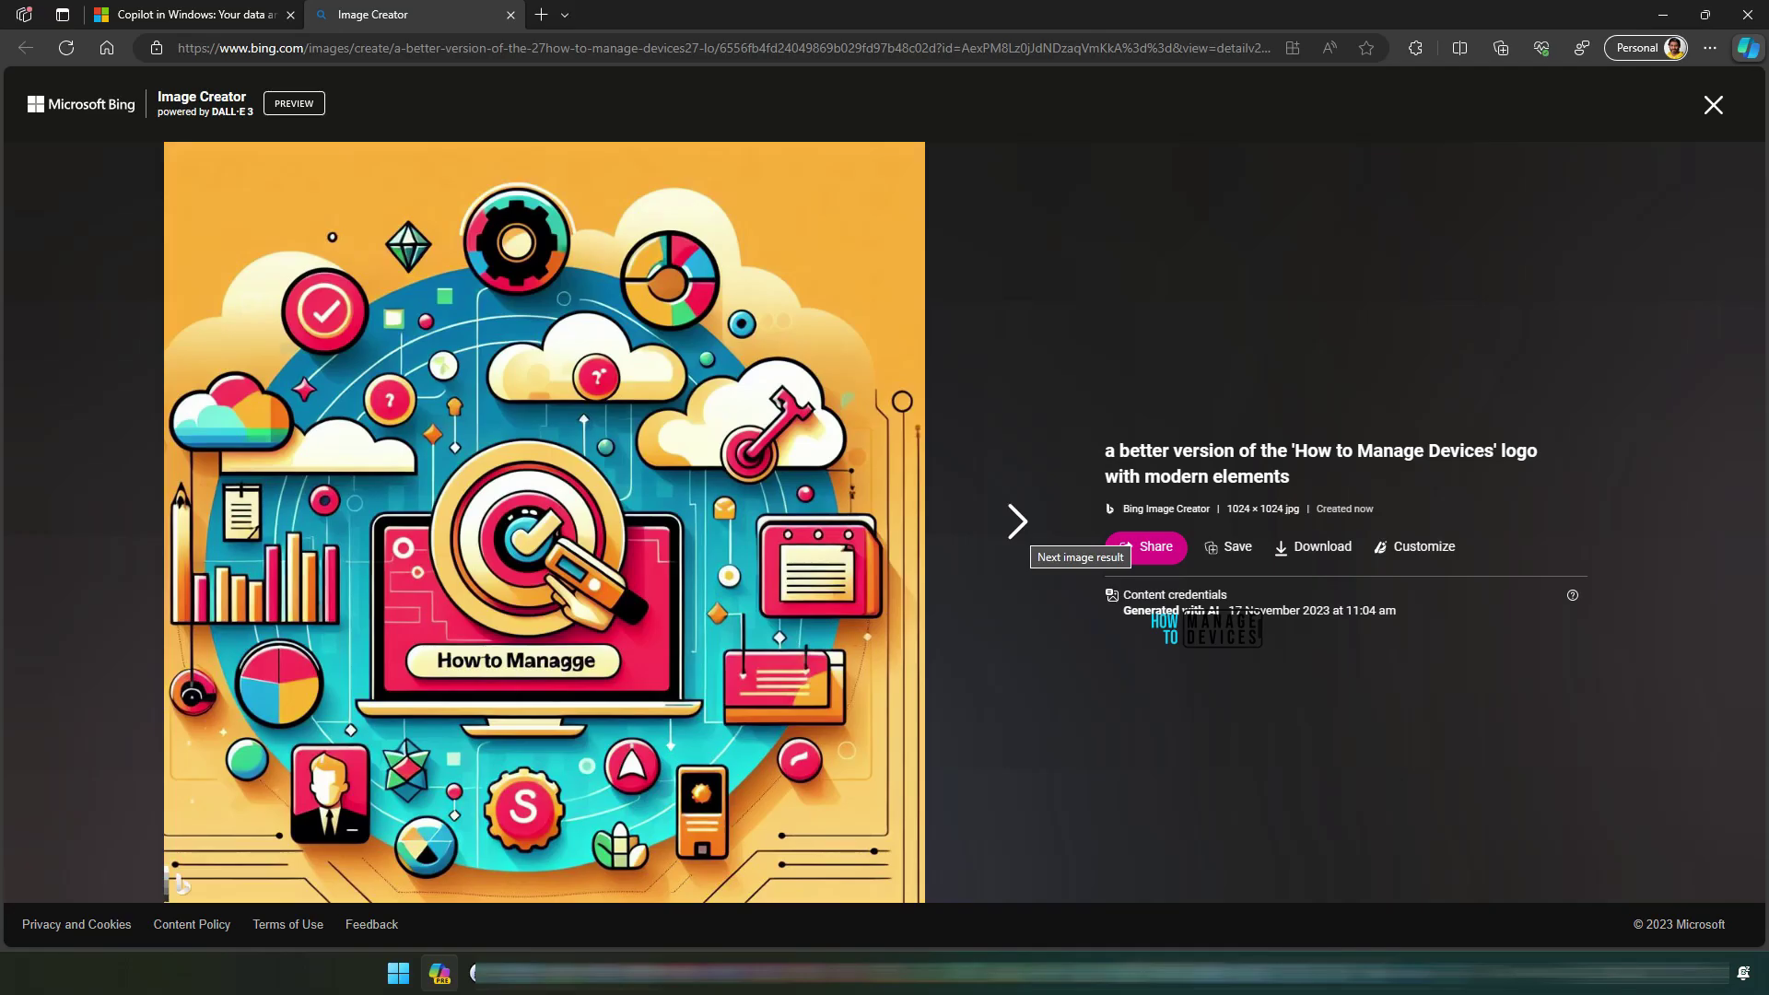
Step: Browse the generated logos full size, back to the first, then minimize Edge
click(1017, 521)
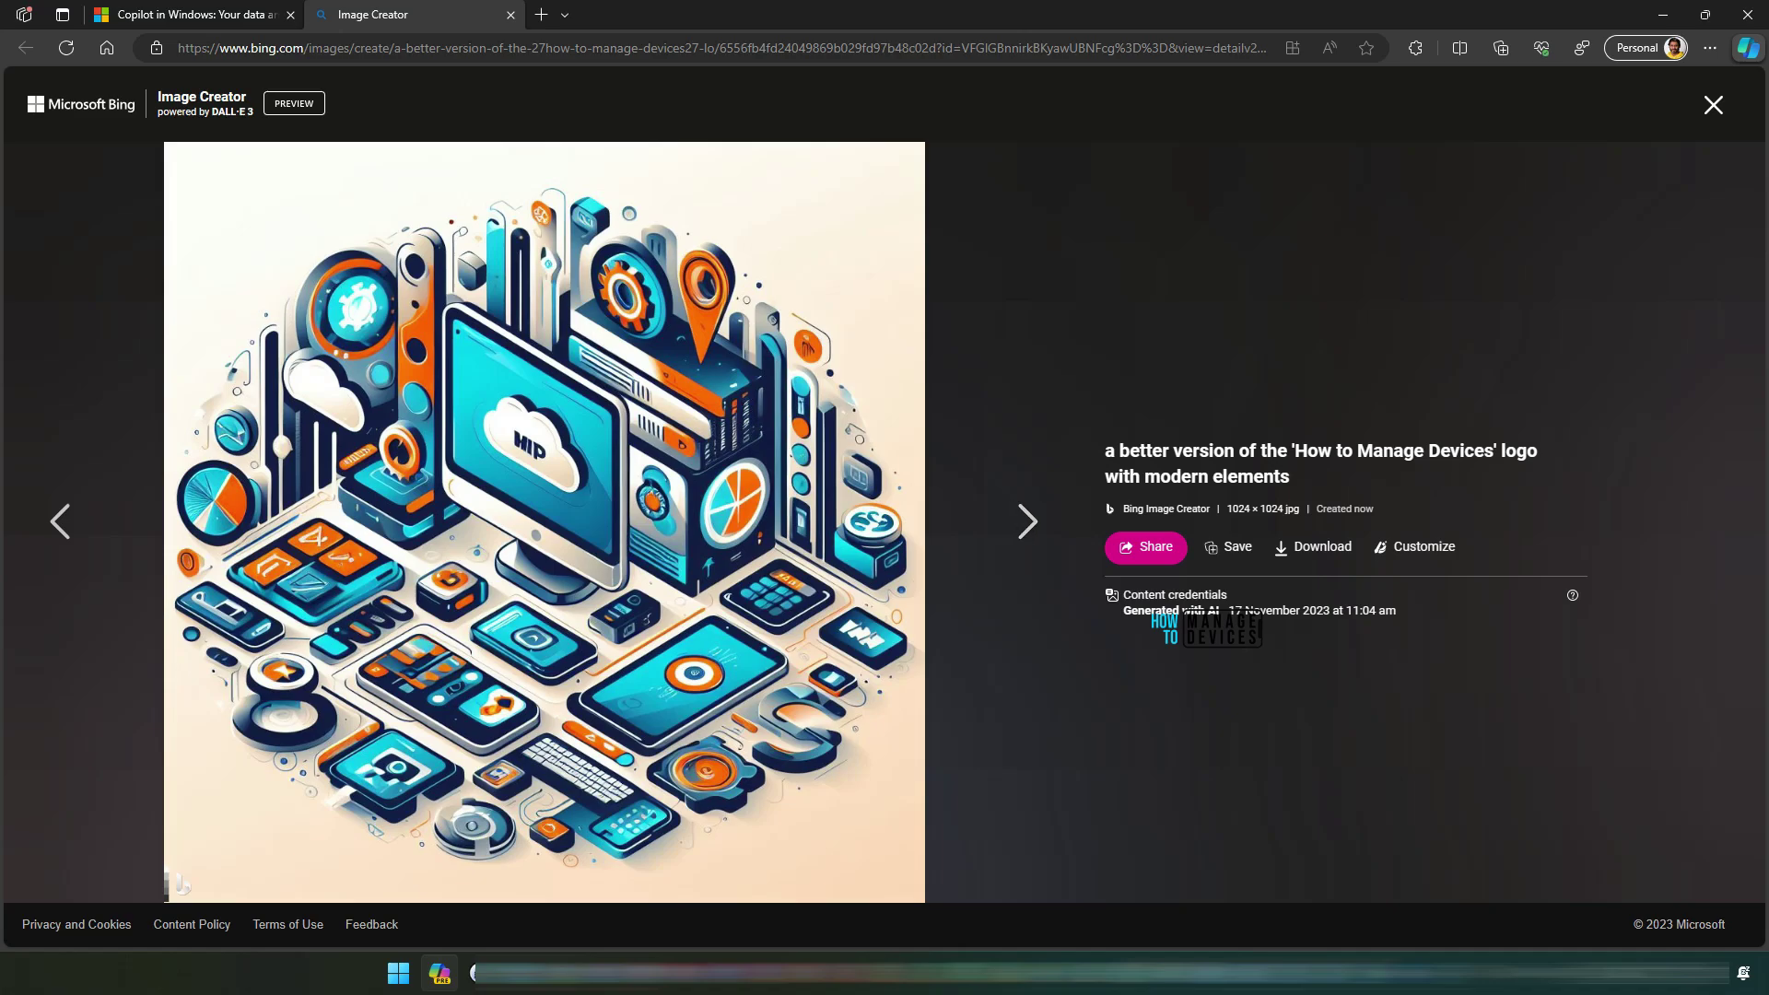
click(1017, 522)
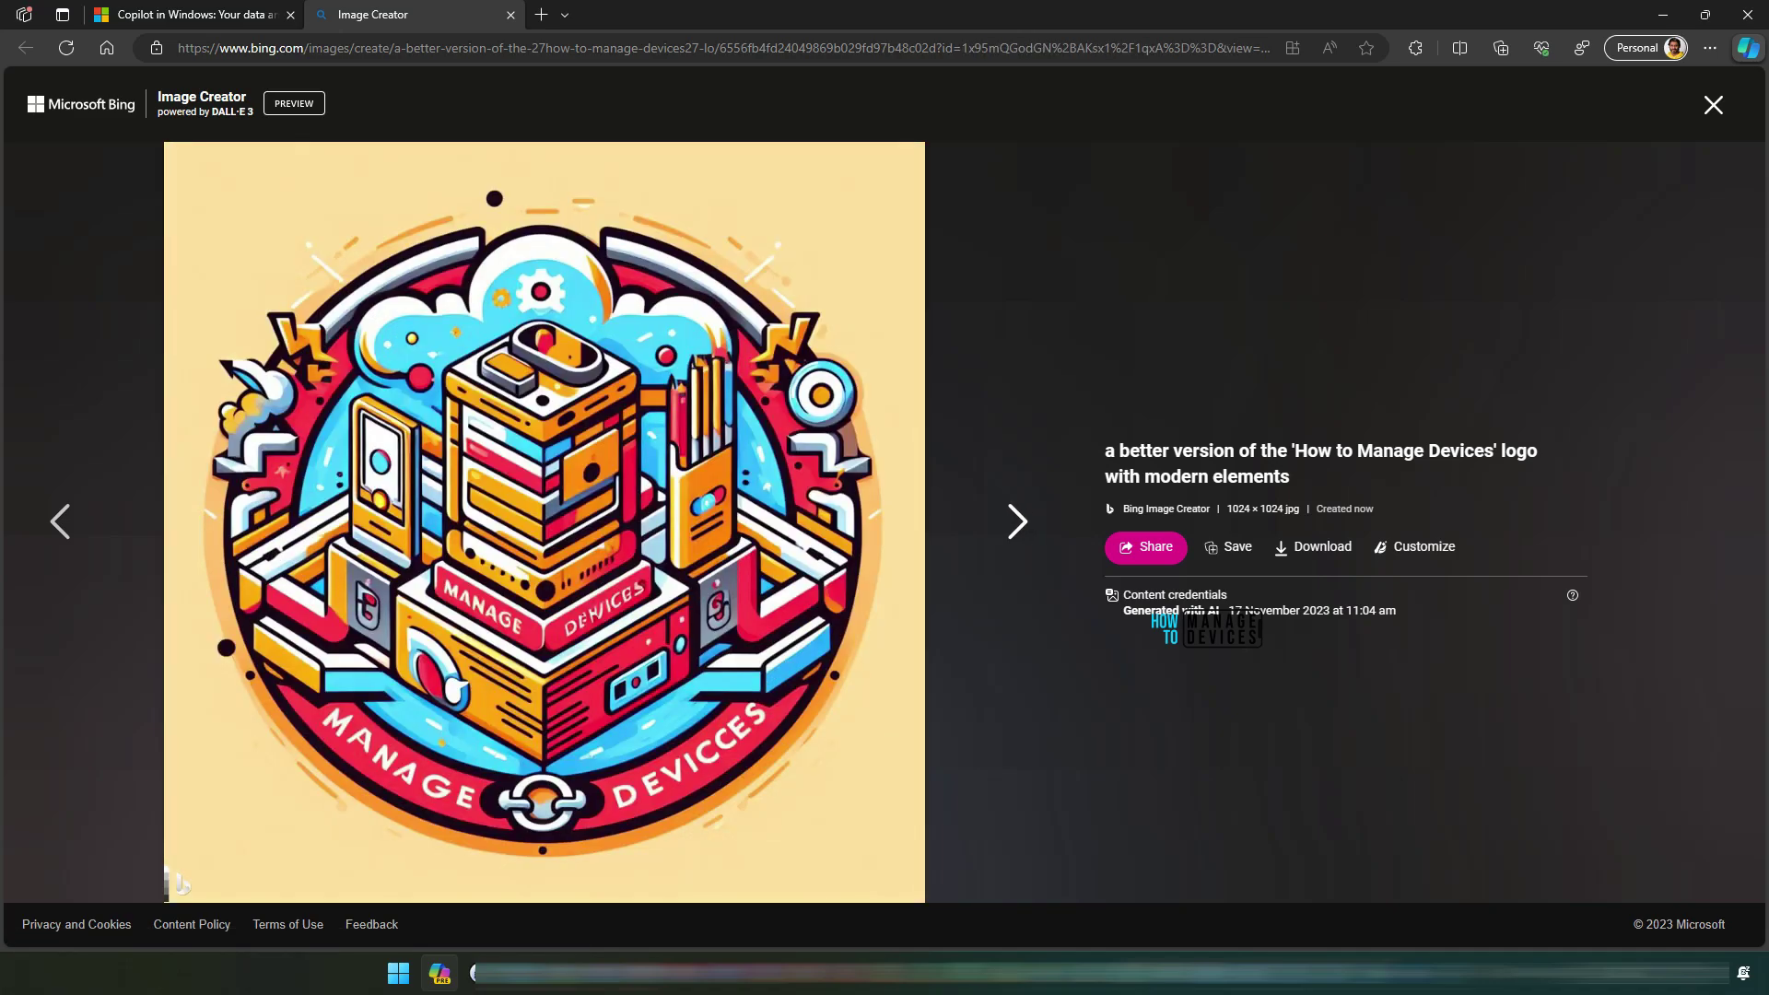
key(Right)
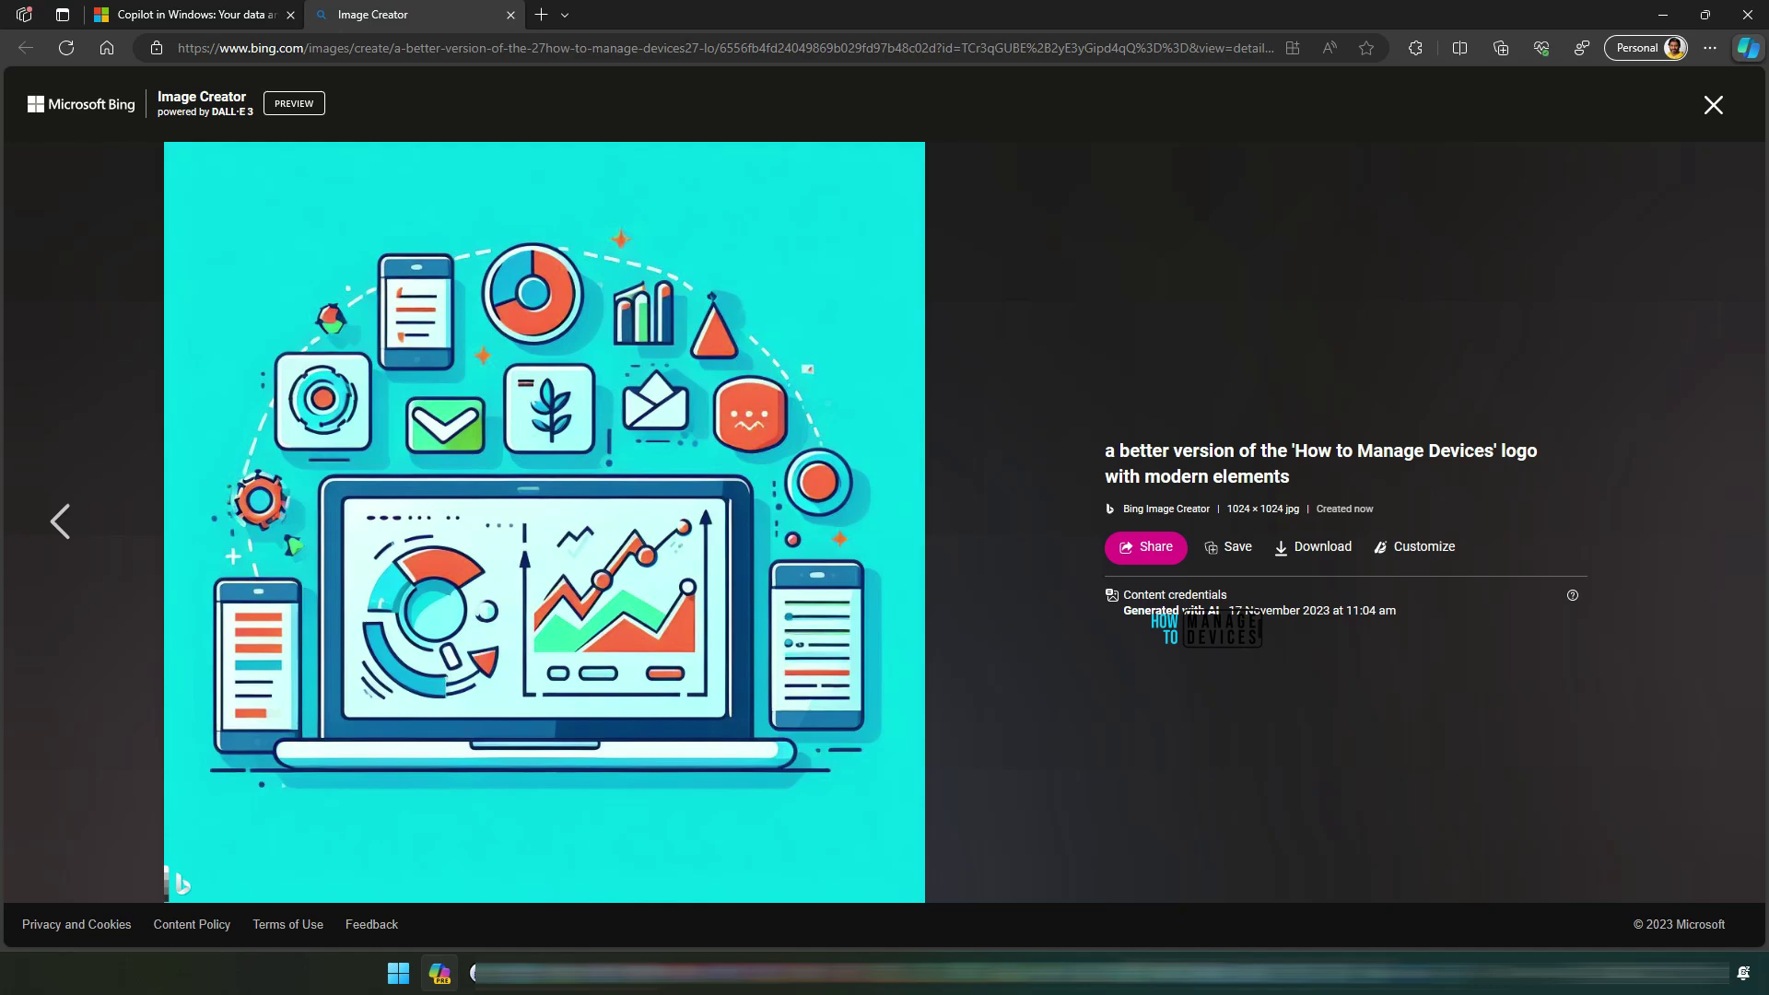
key(Left)
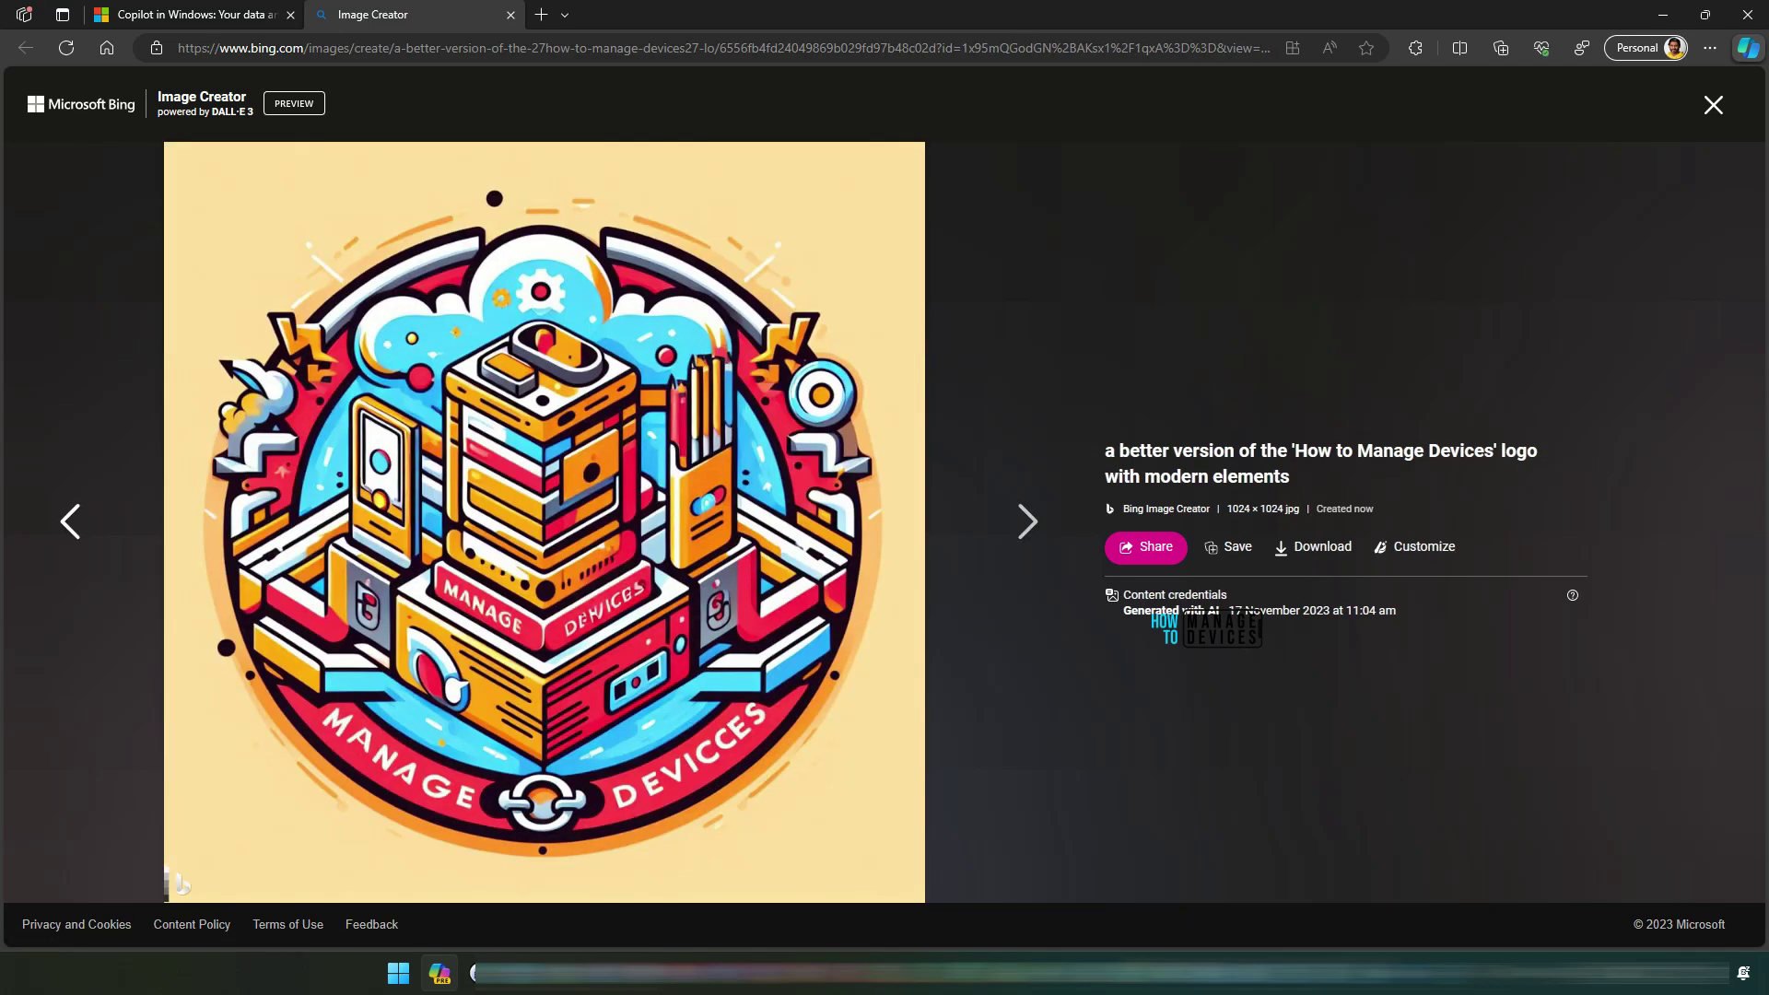
key(Left)
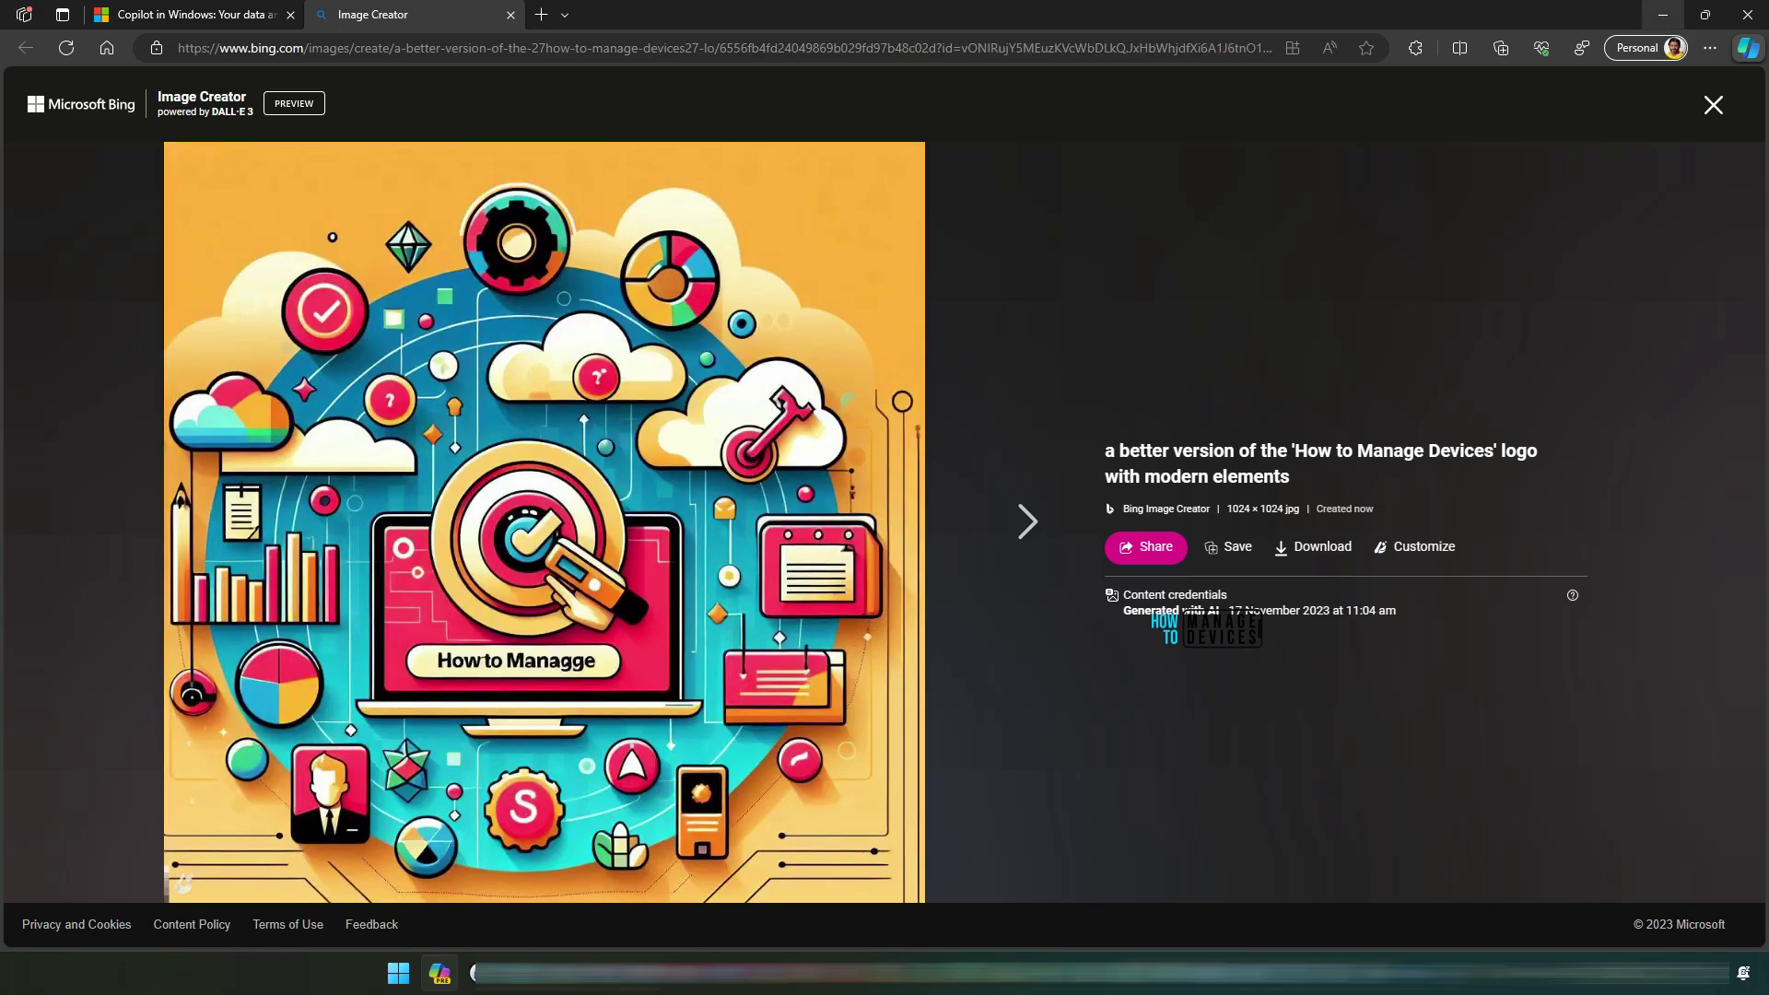
click(1663, 15)
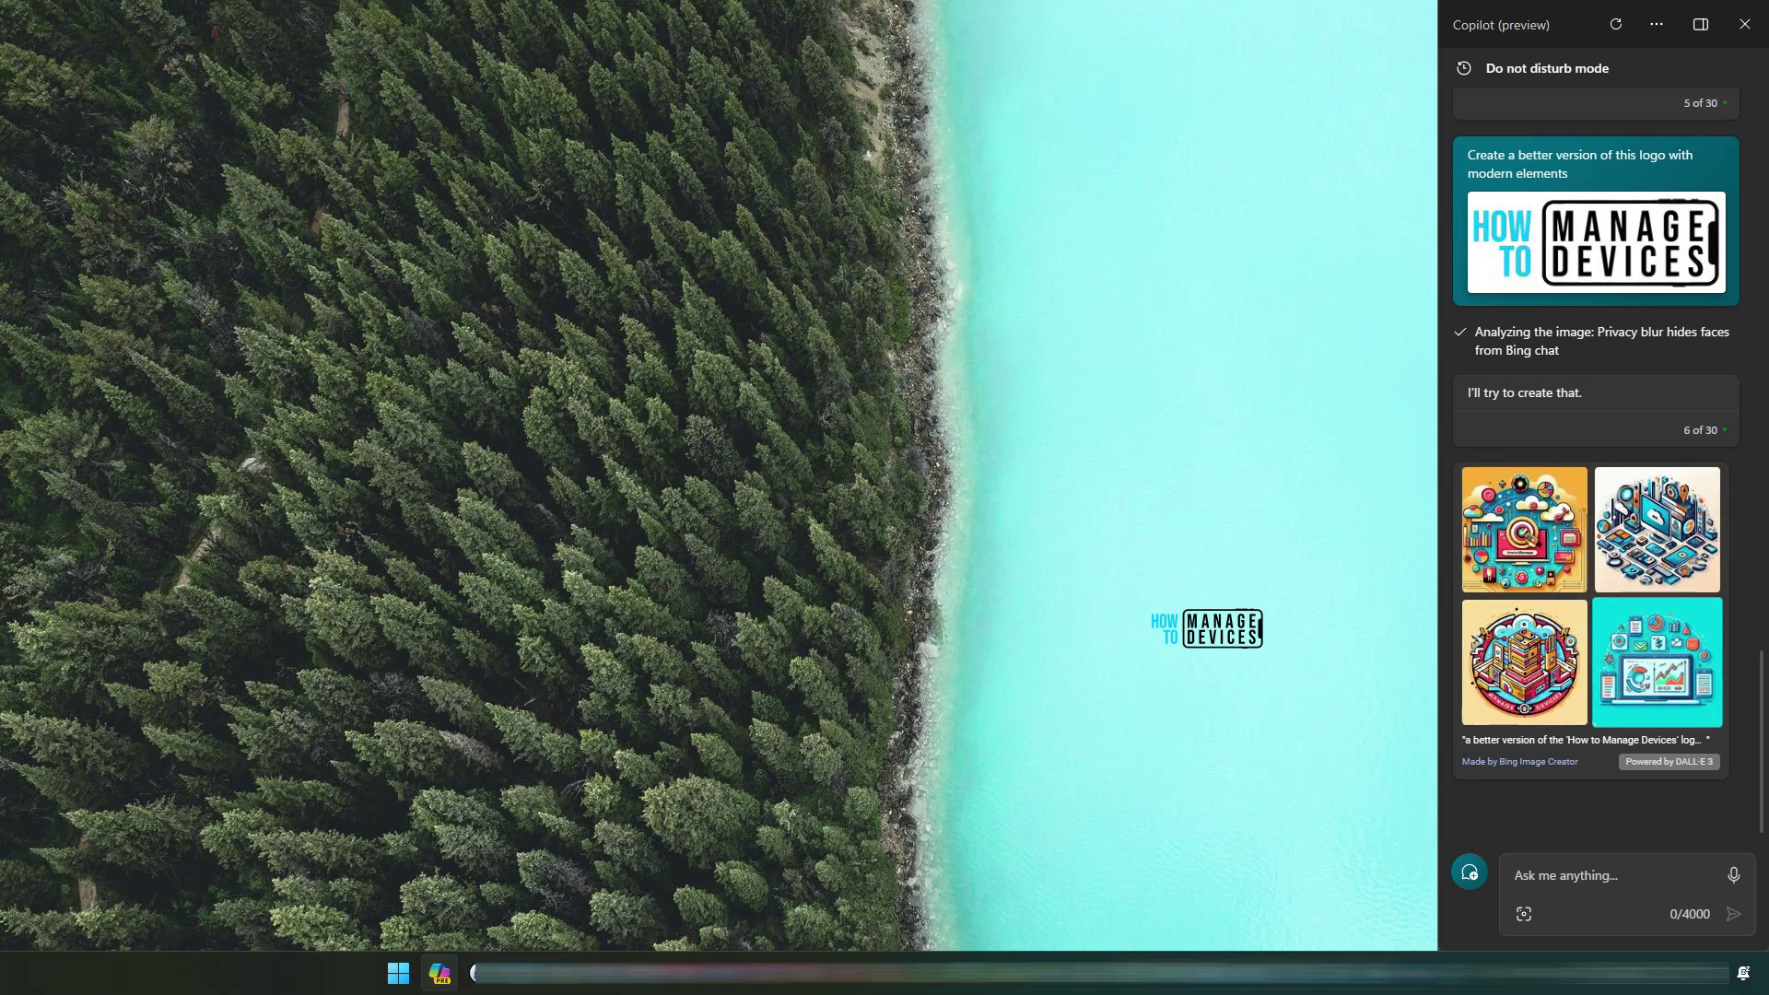
Step: Send the 2024 Top Trends in Tech feature image for a better version, marking it with red annotations
click(1523, 913)
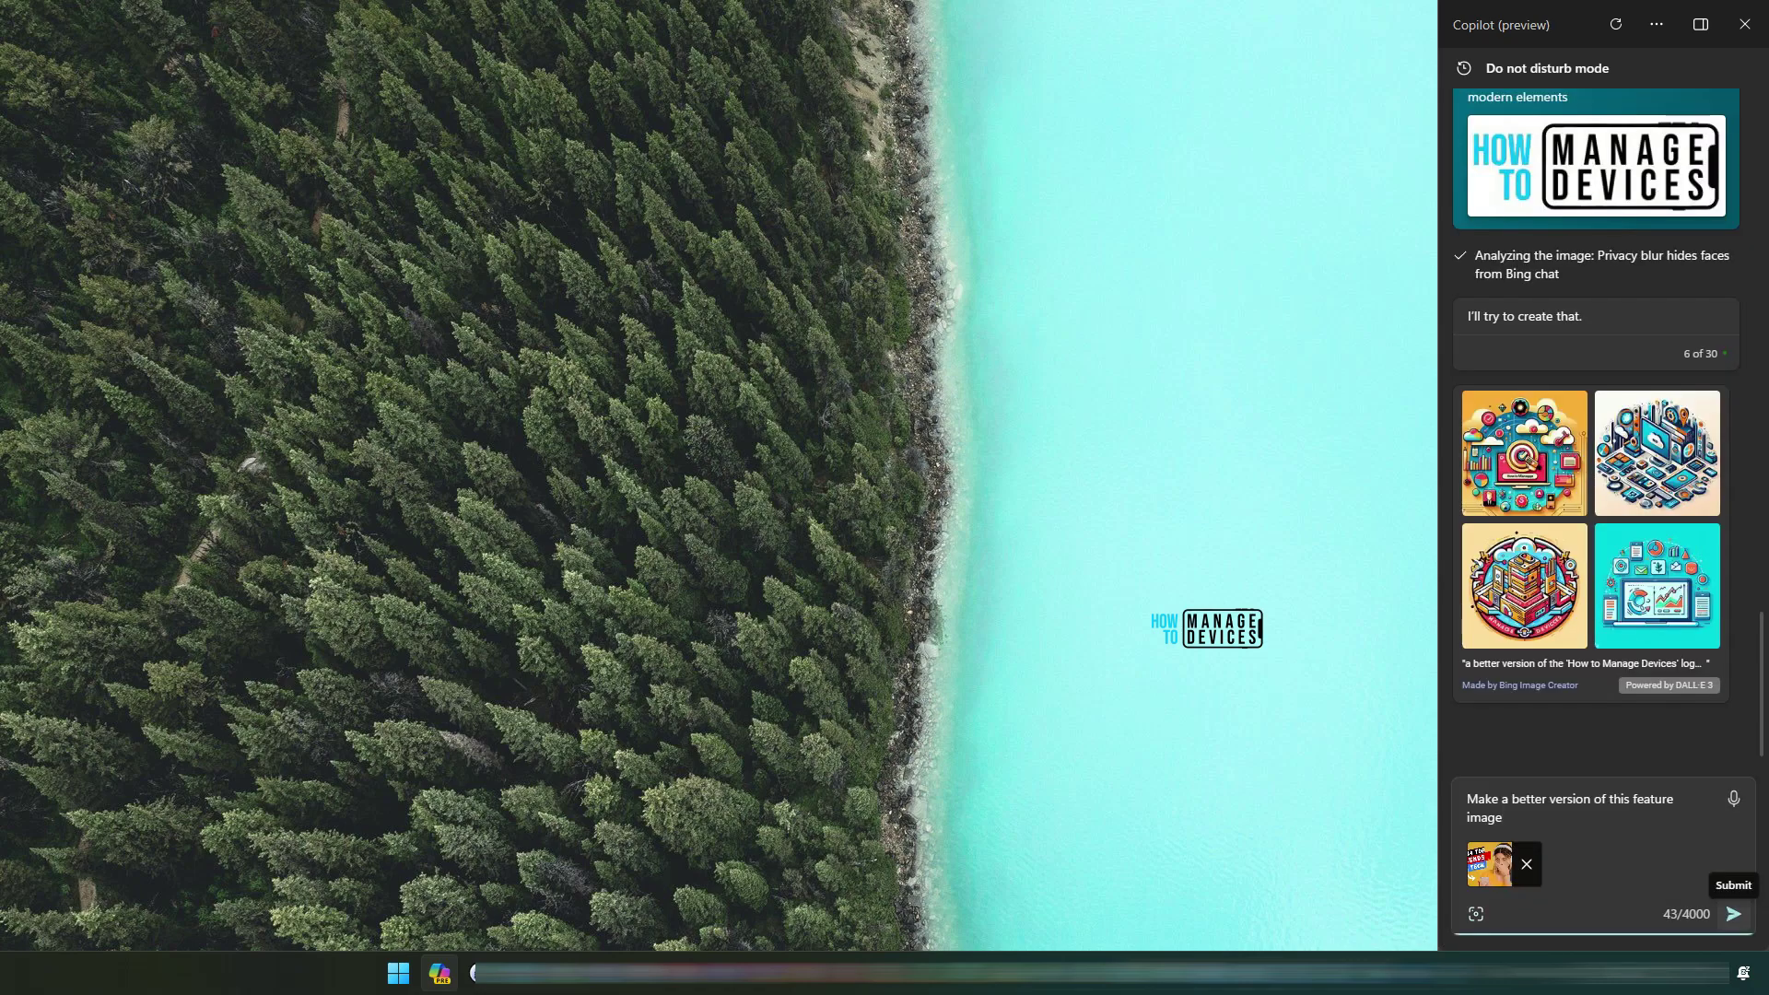
click(1732, 913)
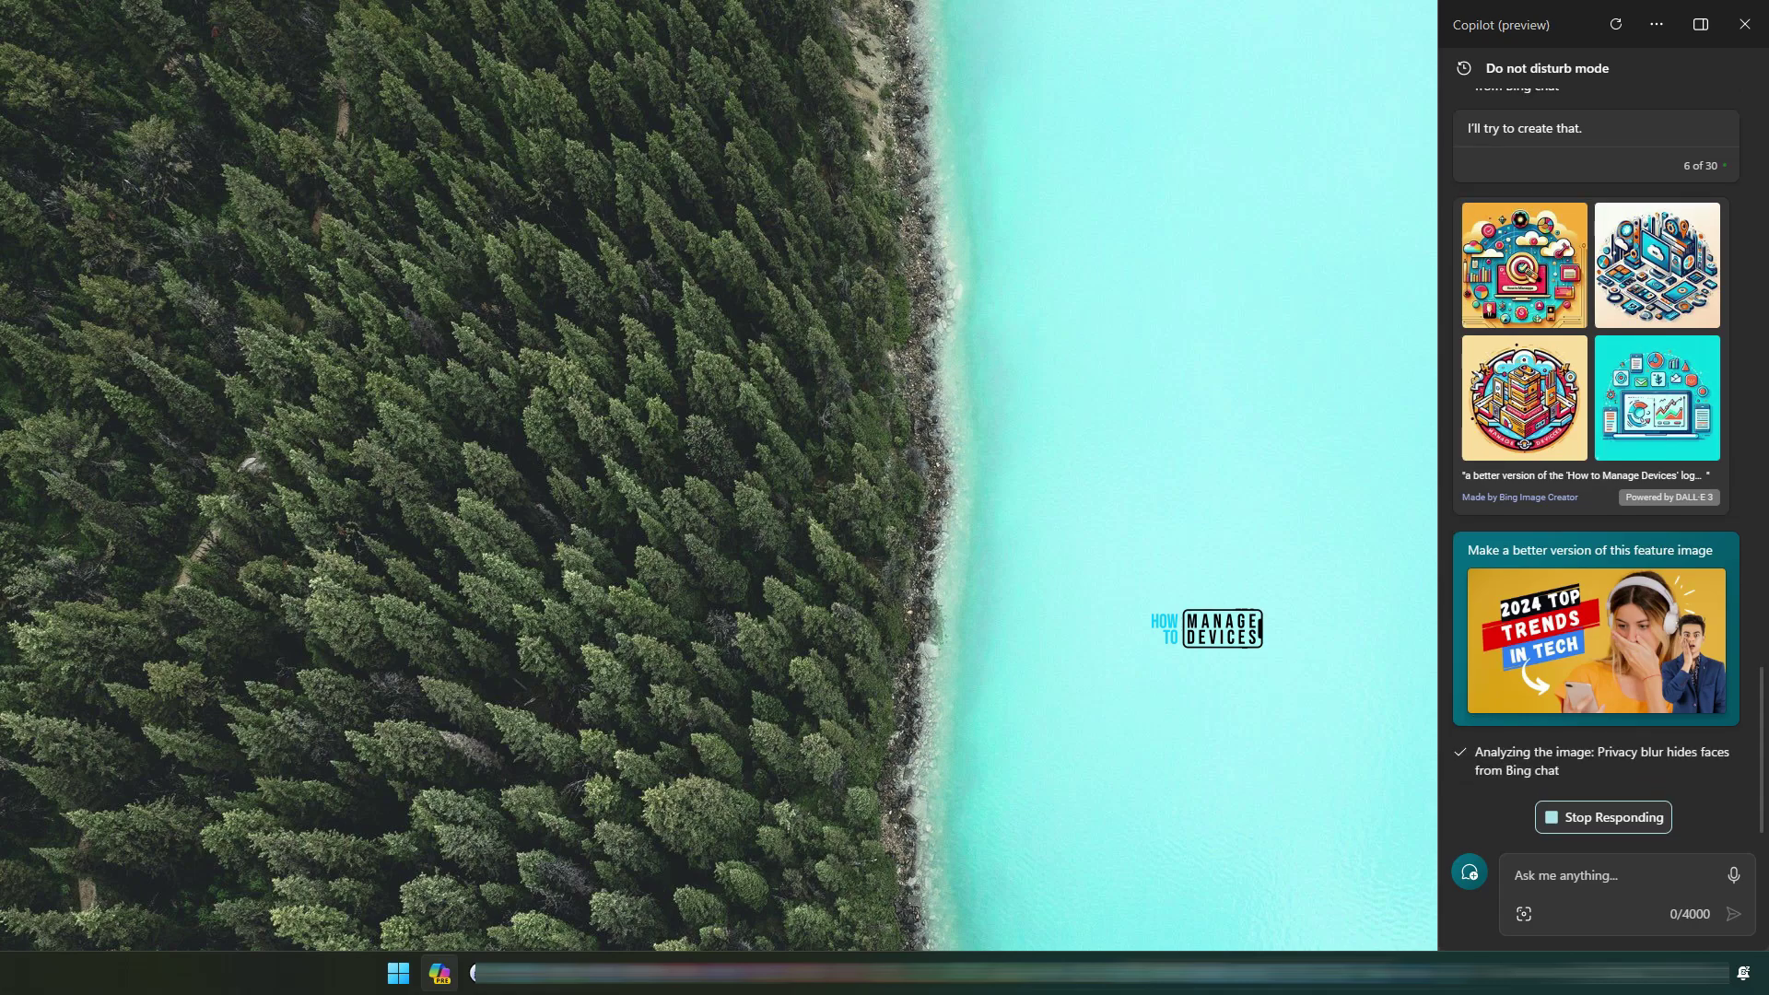
mouse_move(1223, 841)
mouse_down()
mouse_move(1405, 691)
mouse_move(1387, 663)
mouse_move(1416, 744)
mouse_up()
key(Escape)
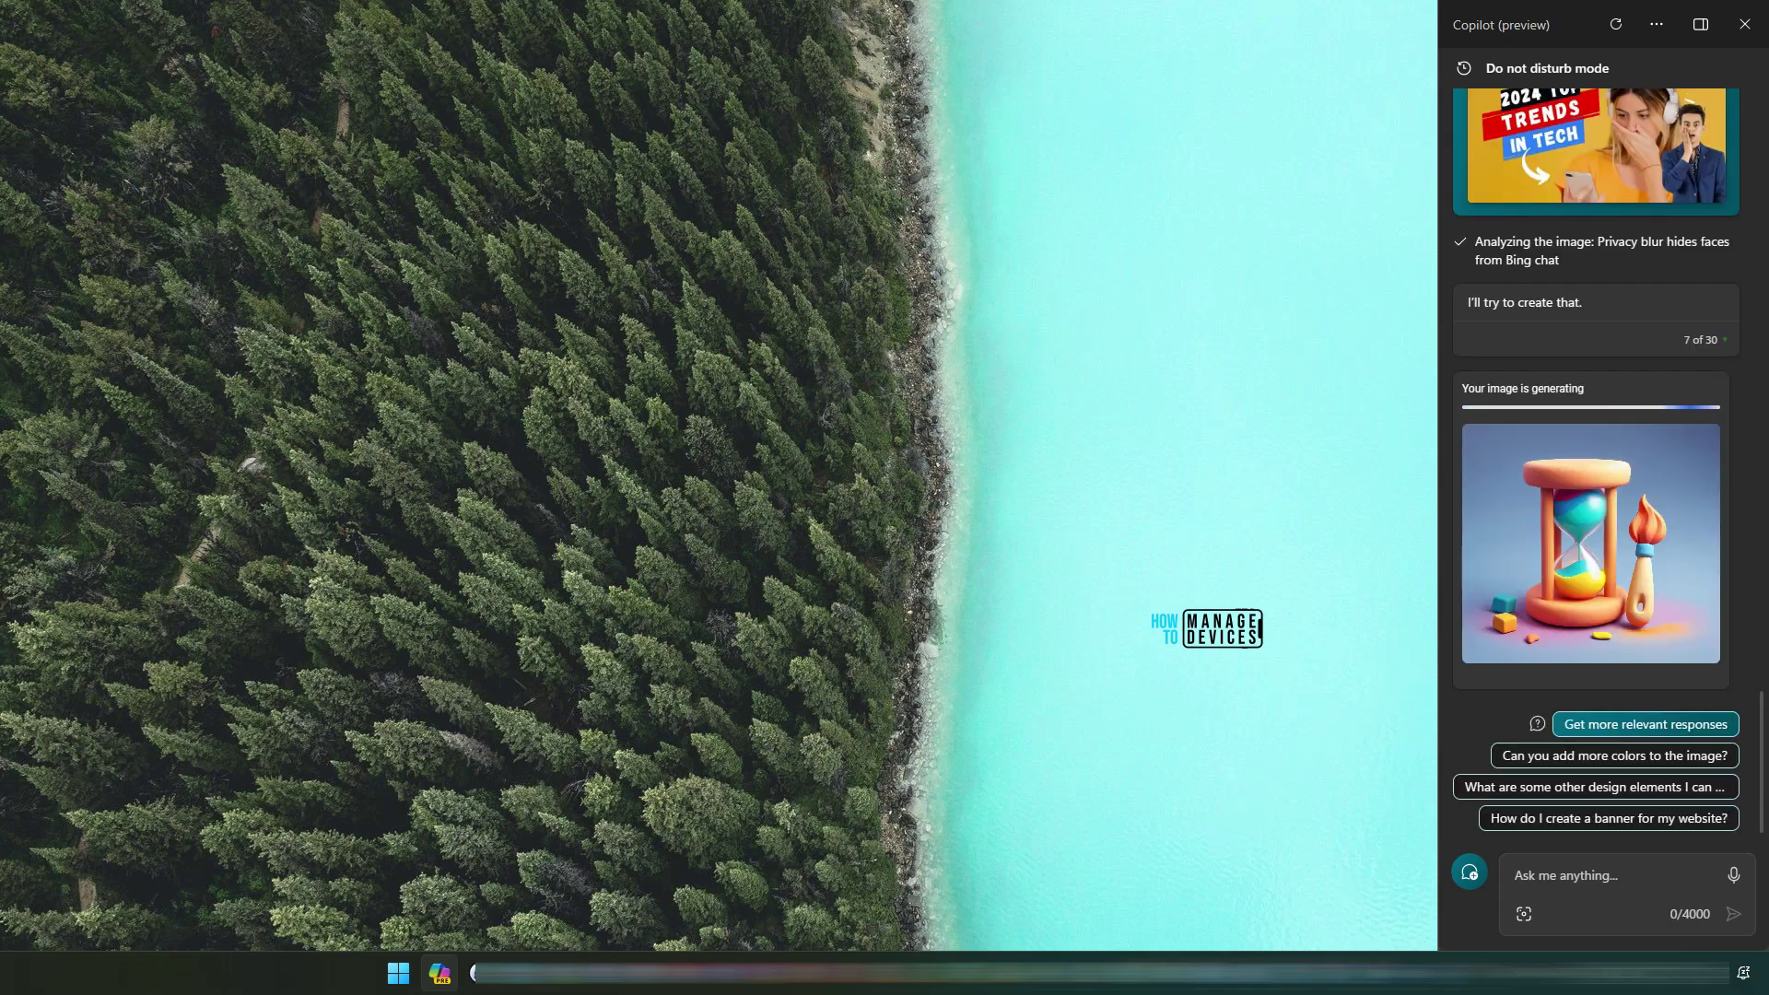
drag(1166, 698, 1248, 640)
Step: Step through each generated feature-image remake full size, then minimize the browser
drag(1248, 641, 1304, 594)
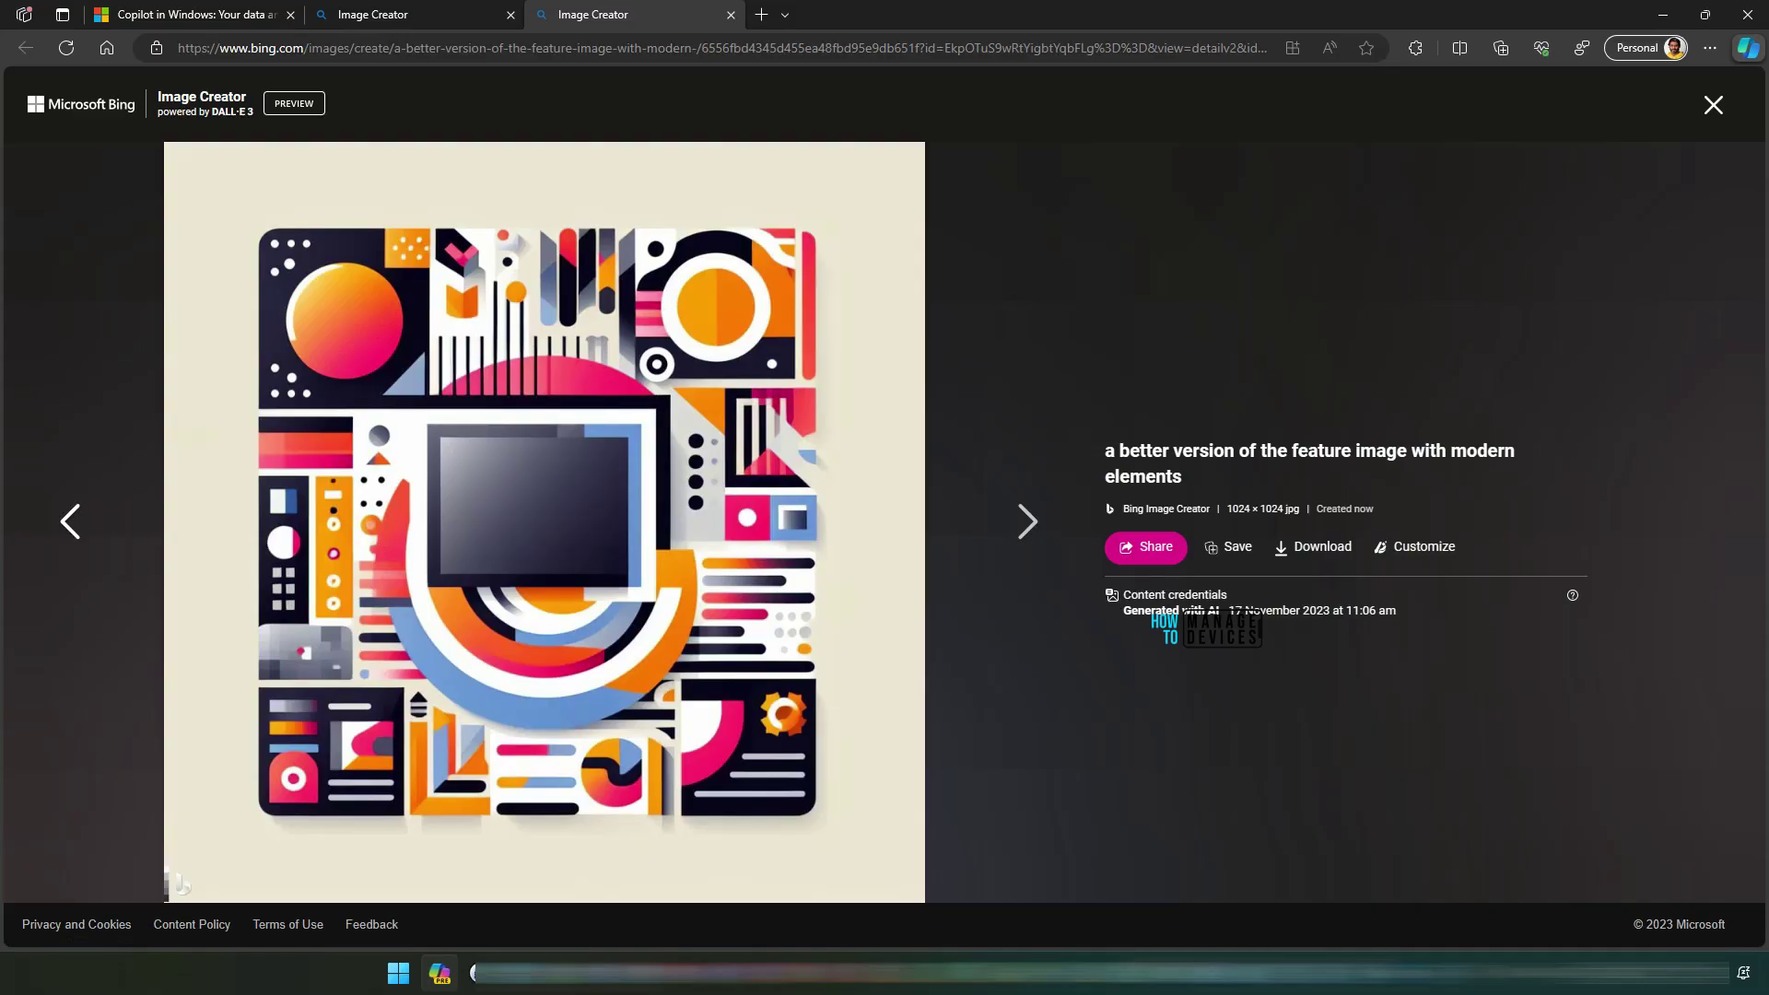
key(Right)
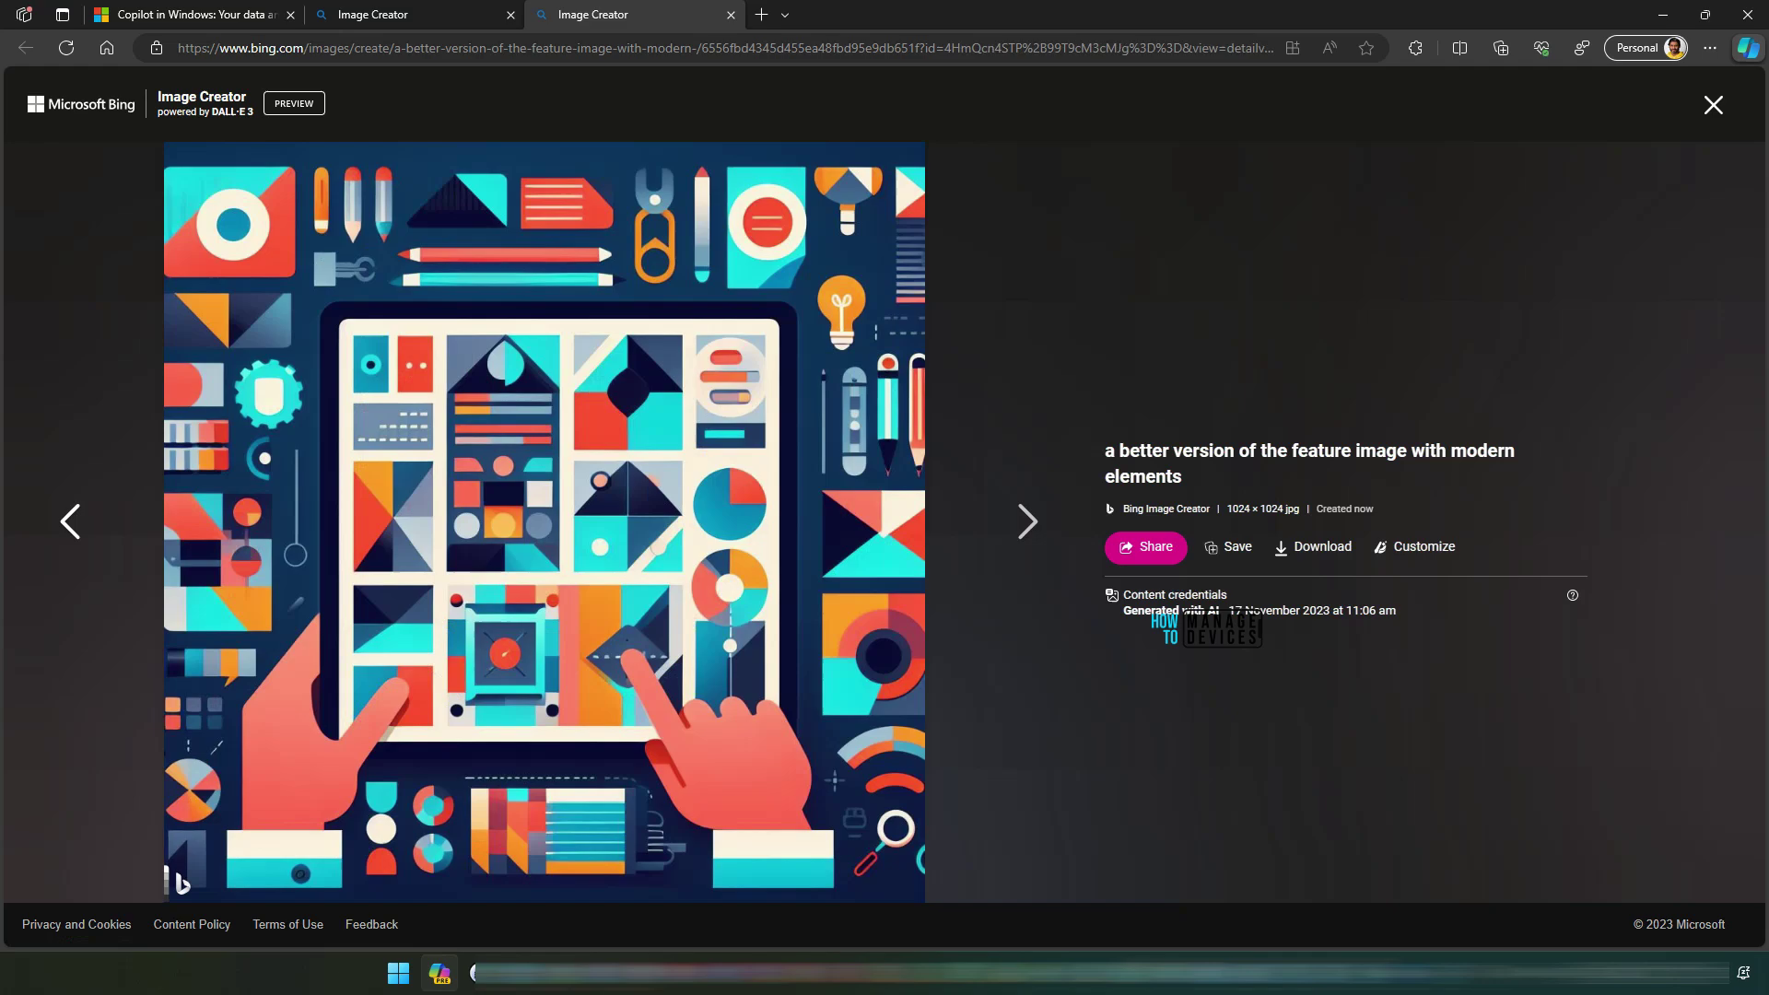
key(Right)
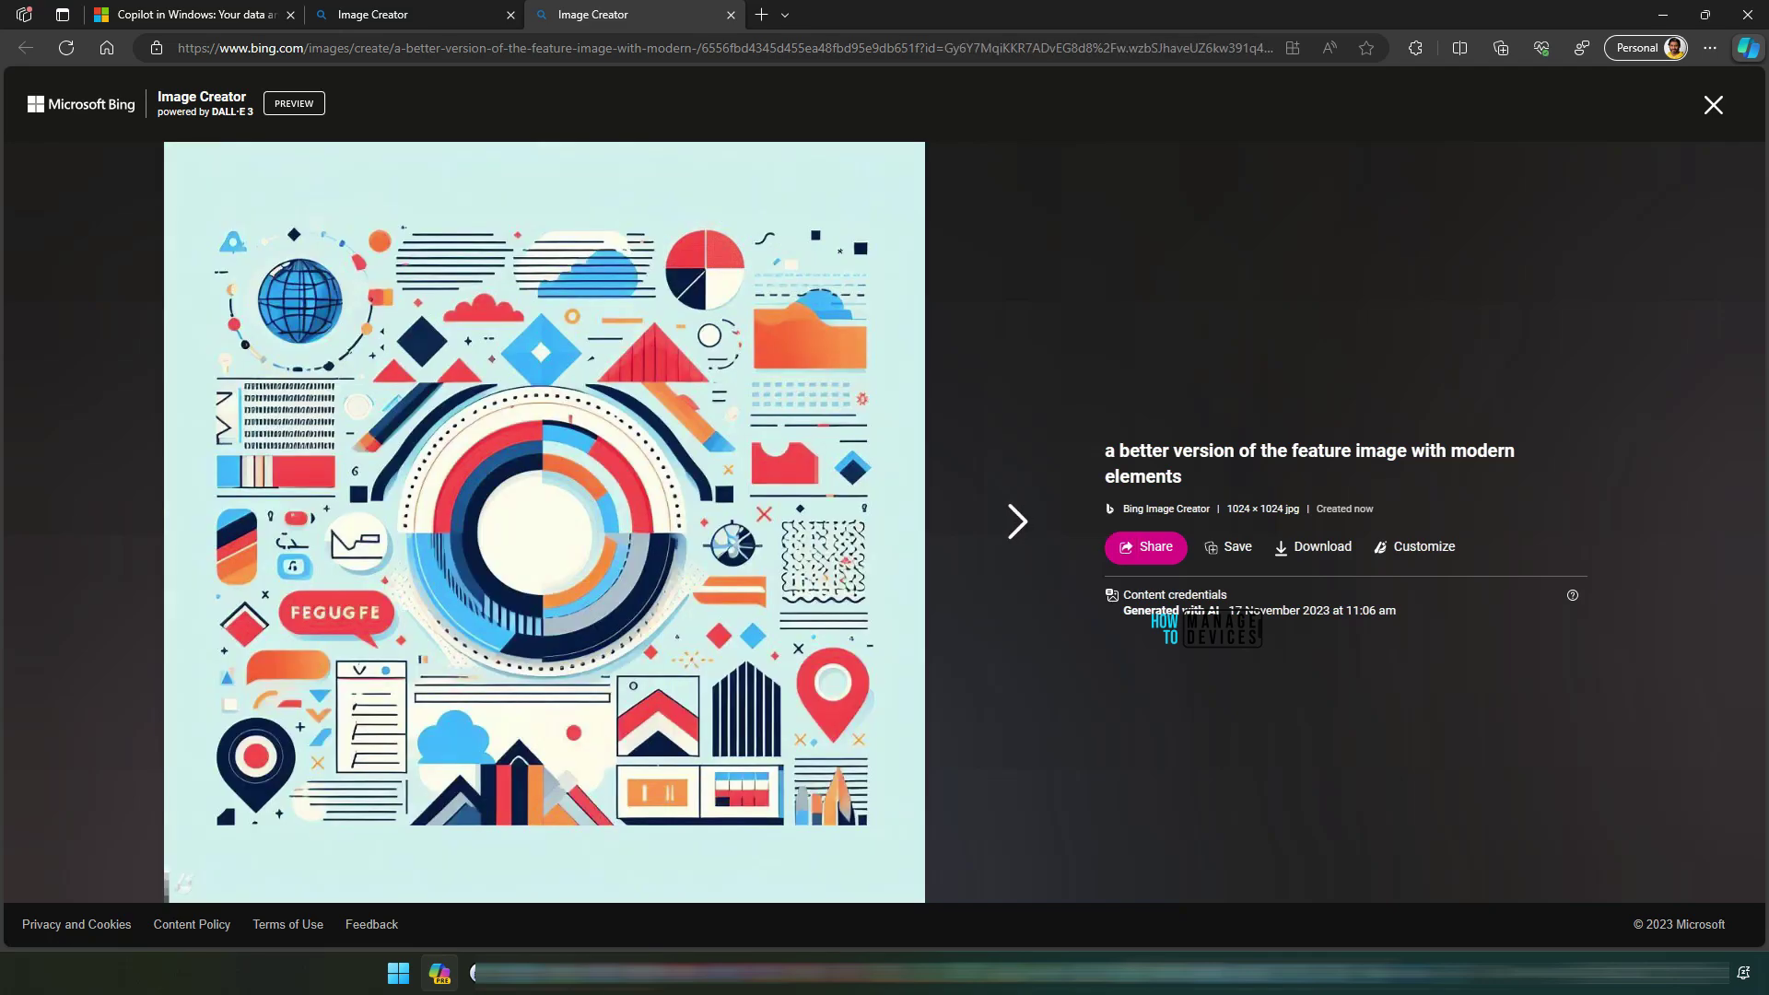
key(Right)
key(Right)
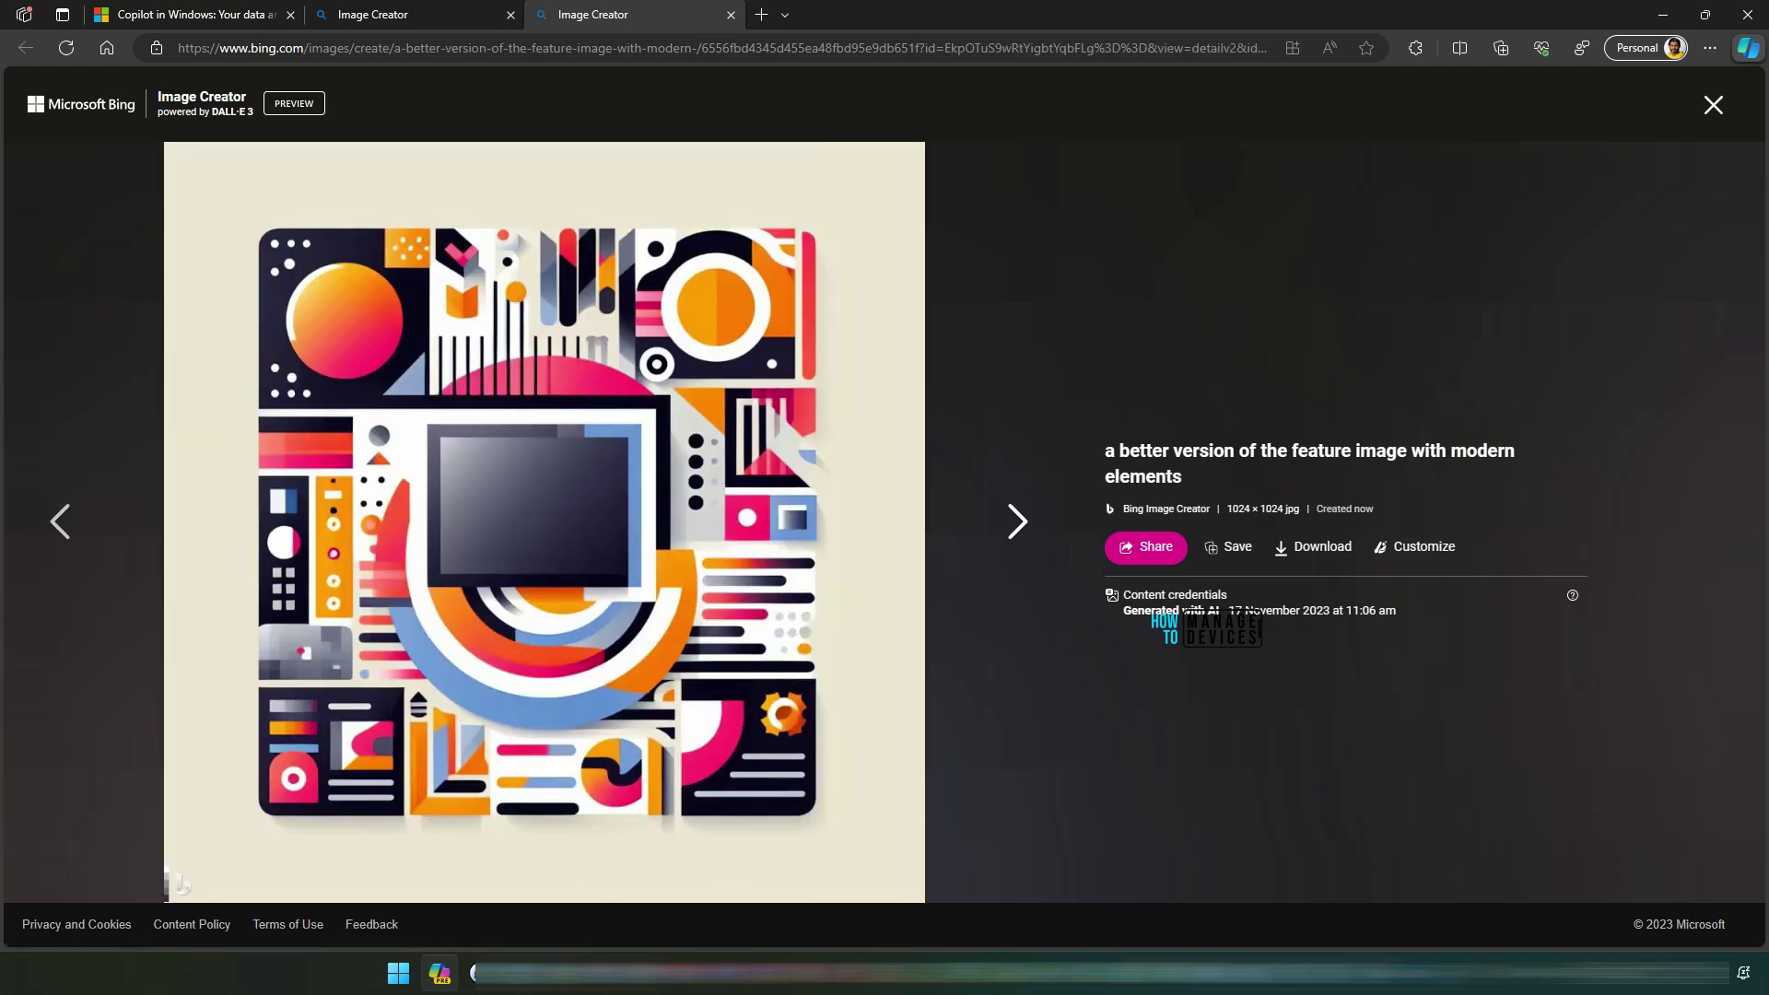
key(Right)
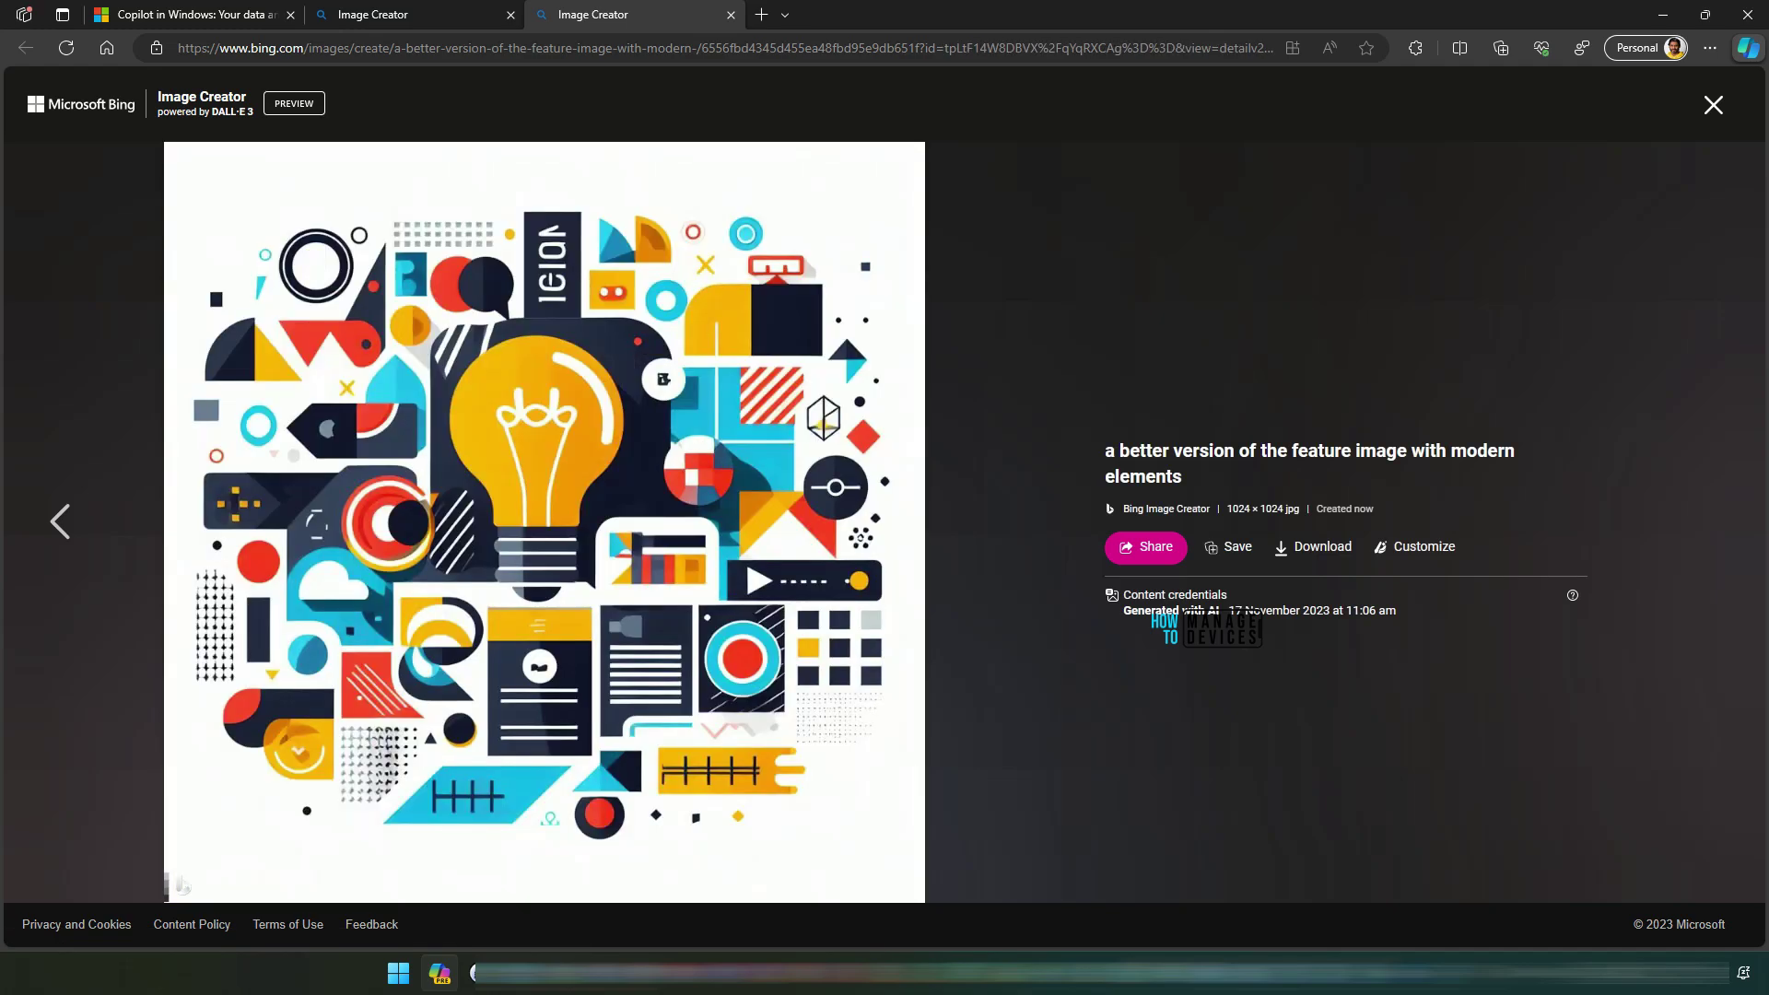
click(1662, 14)
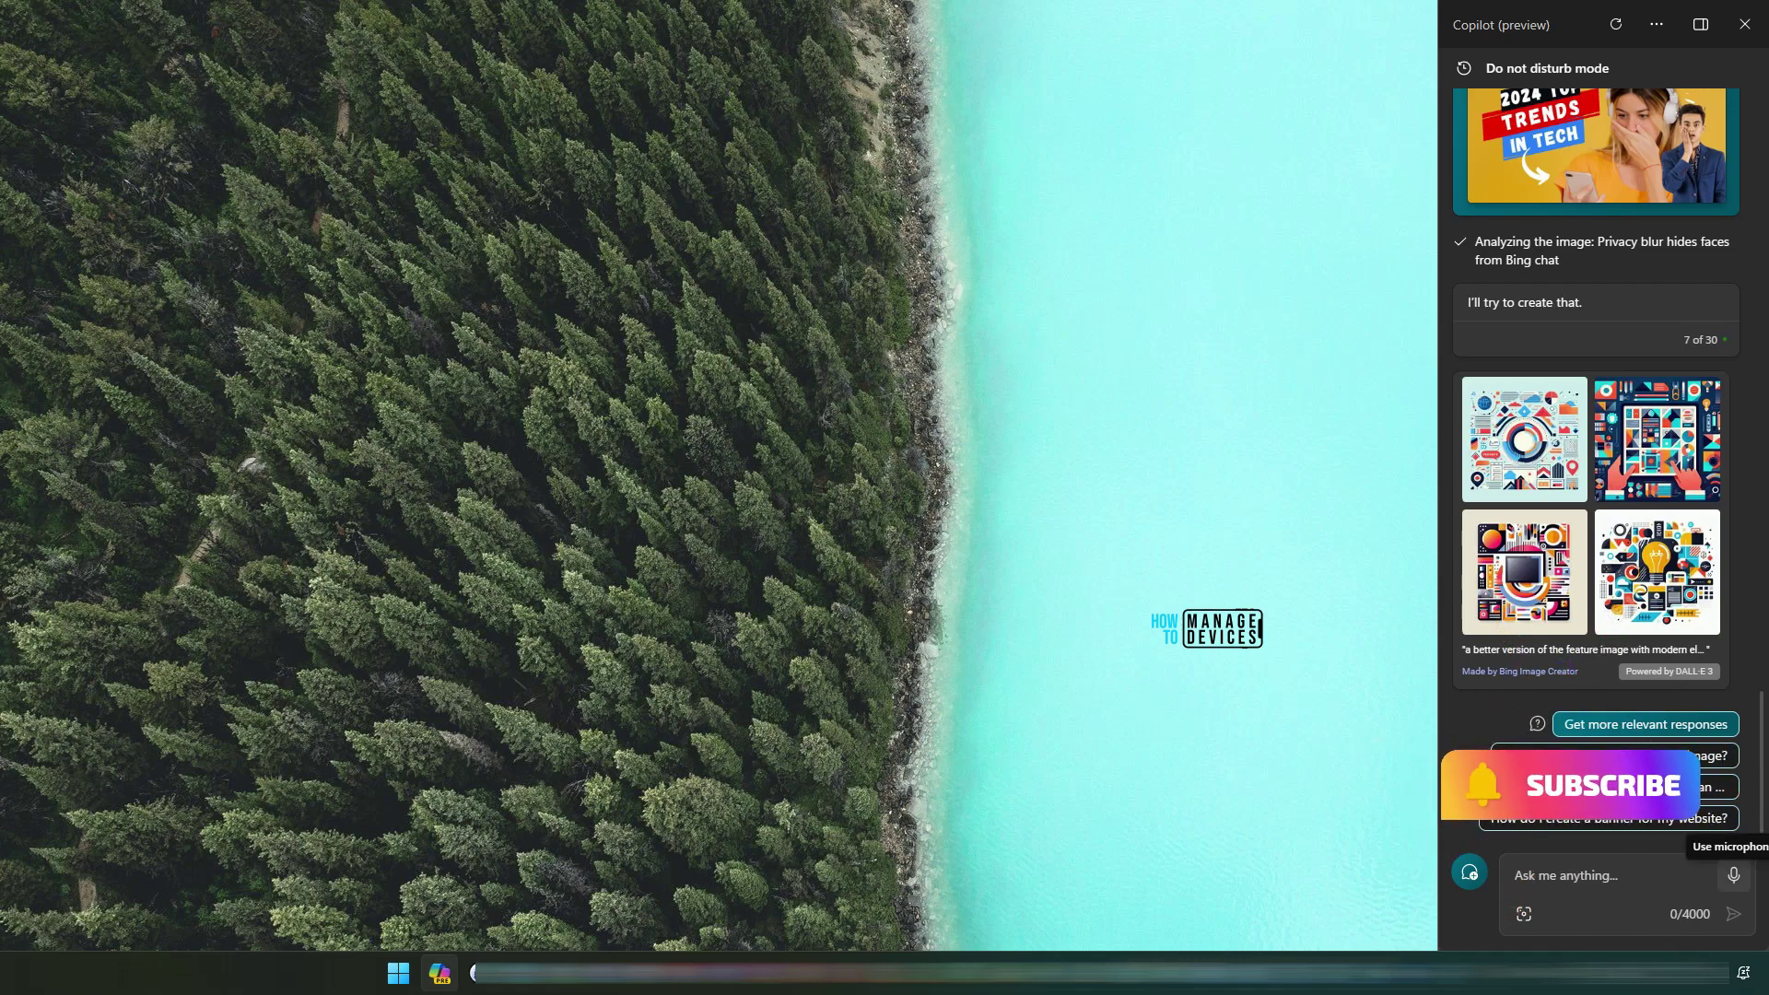
Step: Dictate a request for a Microsoft Intune logo and open a generated logo full size
click(1733, 875)
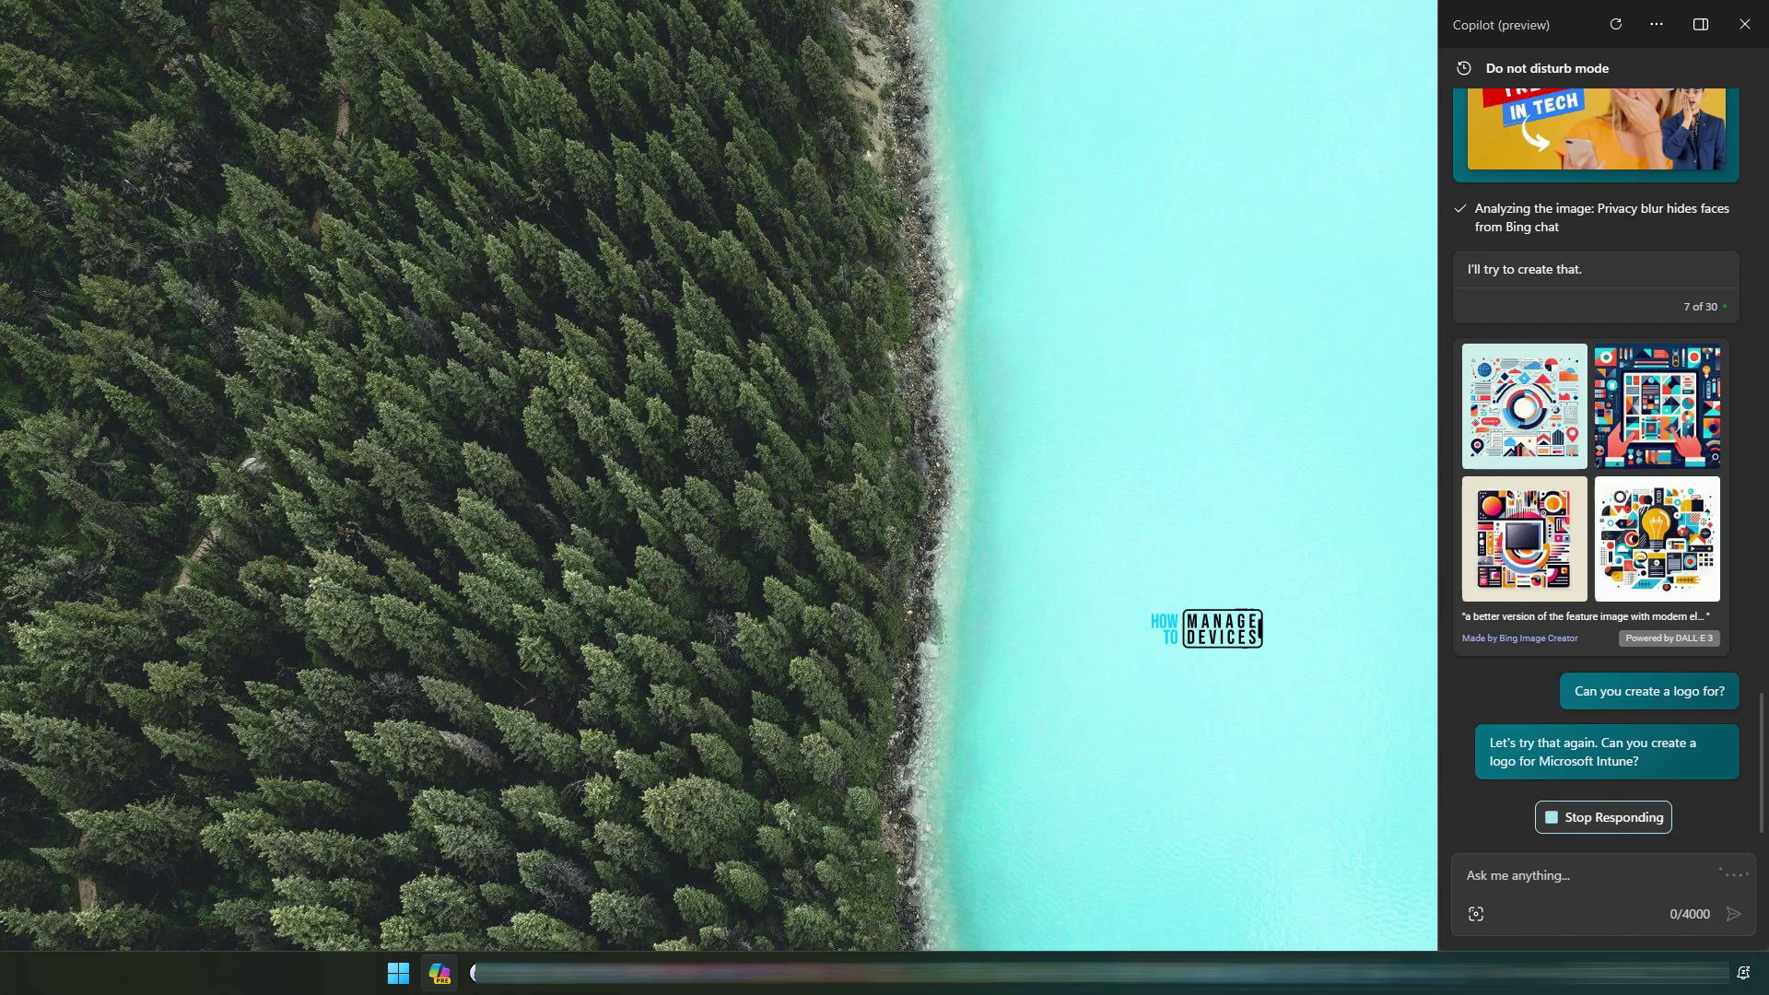
mouse_move(1649, 692)
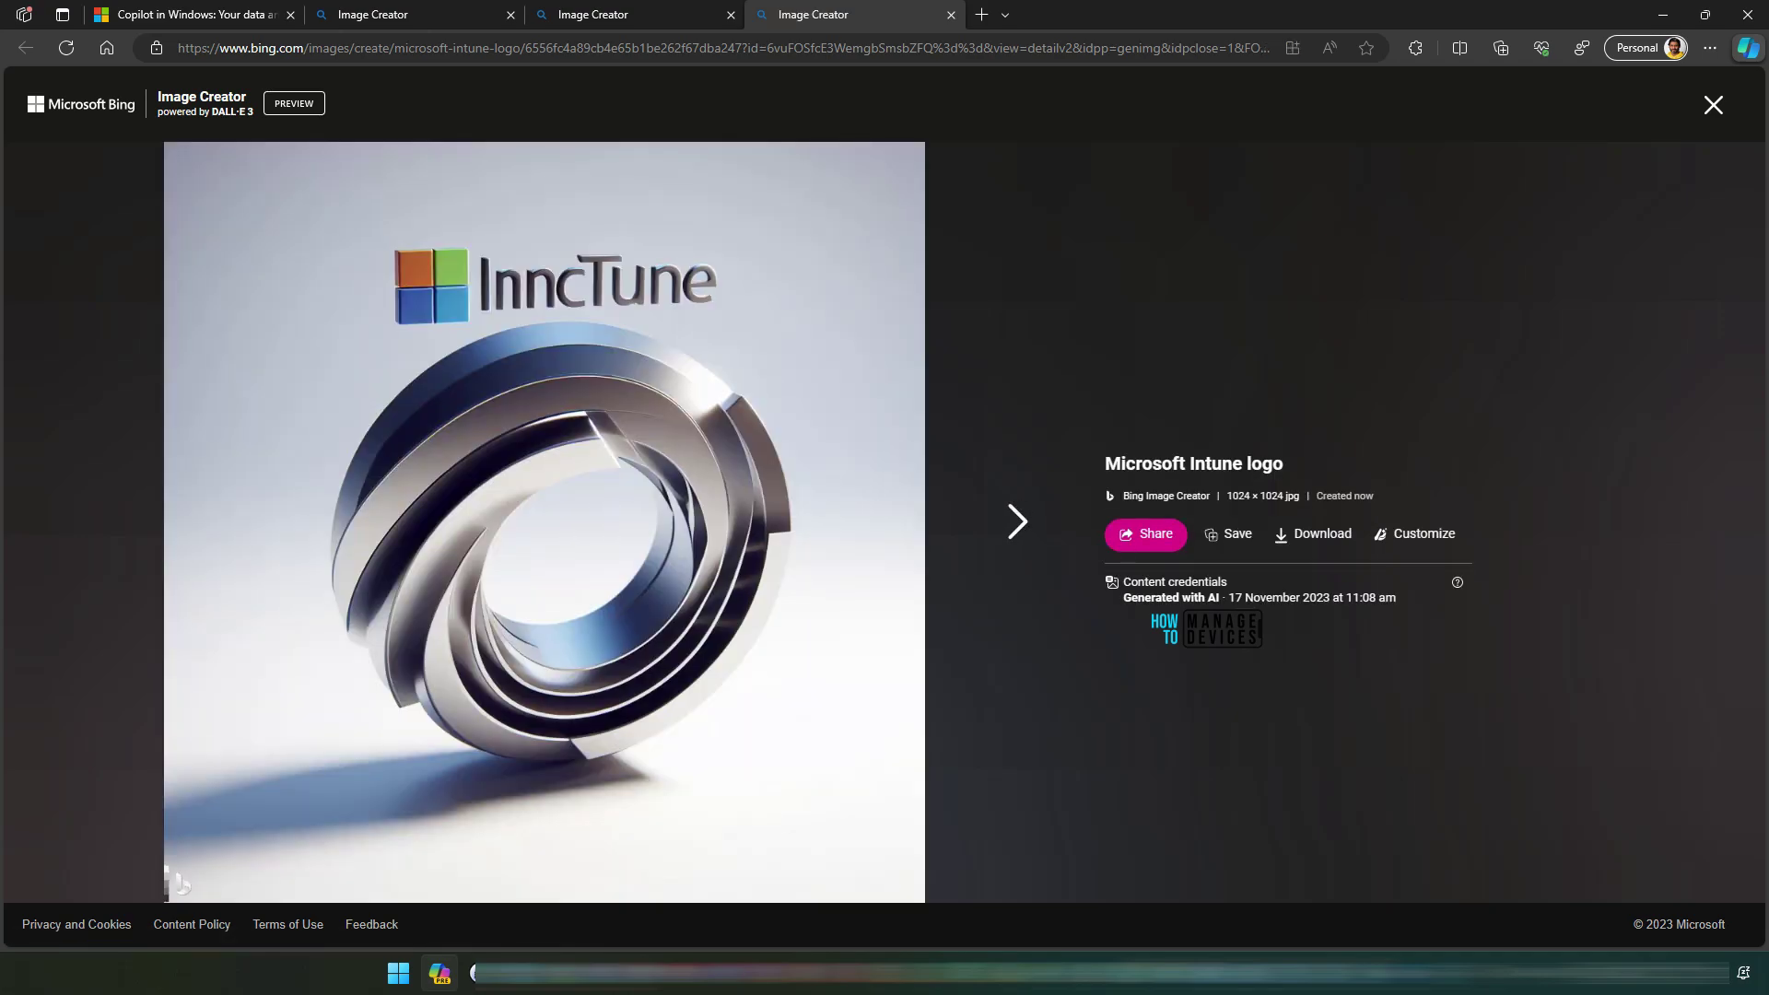
Step: Advance through the next two Intune logo results in Bing Image Creator
click(1017, 521)
click(1017, 521)
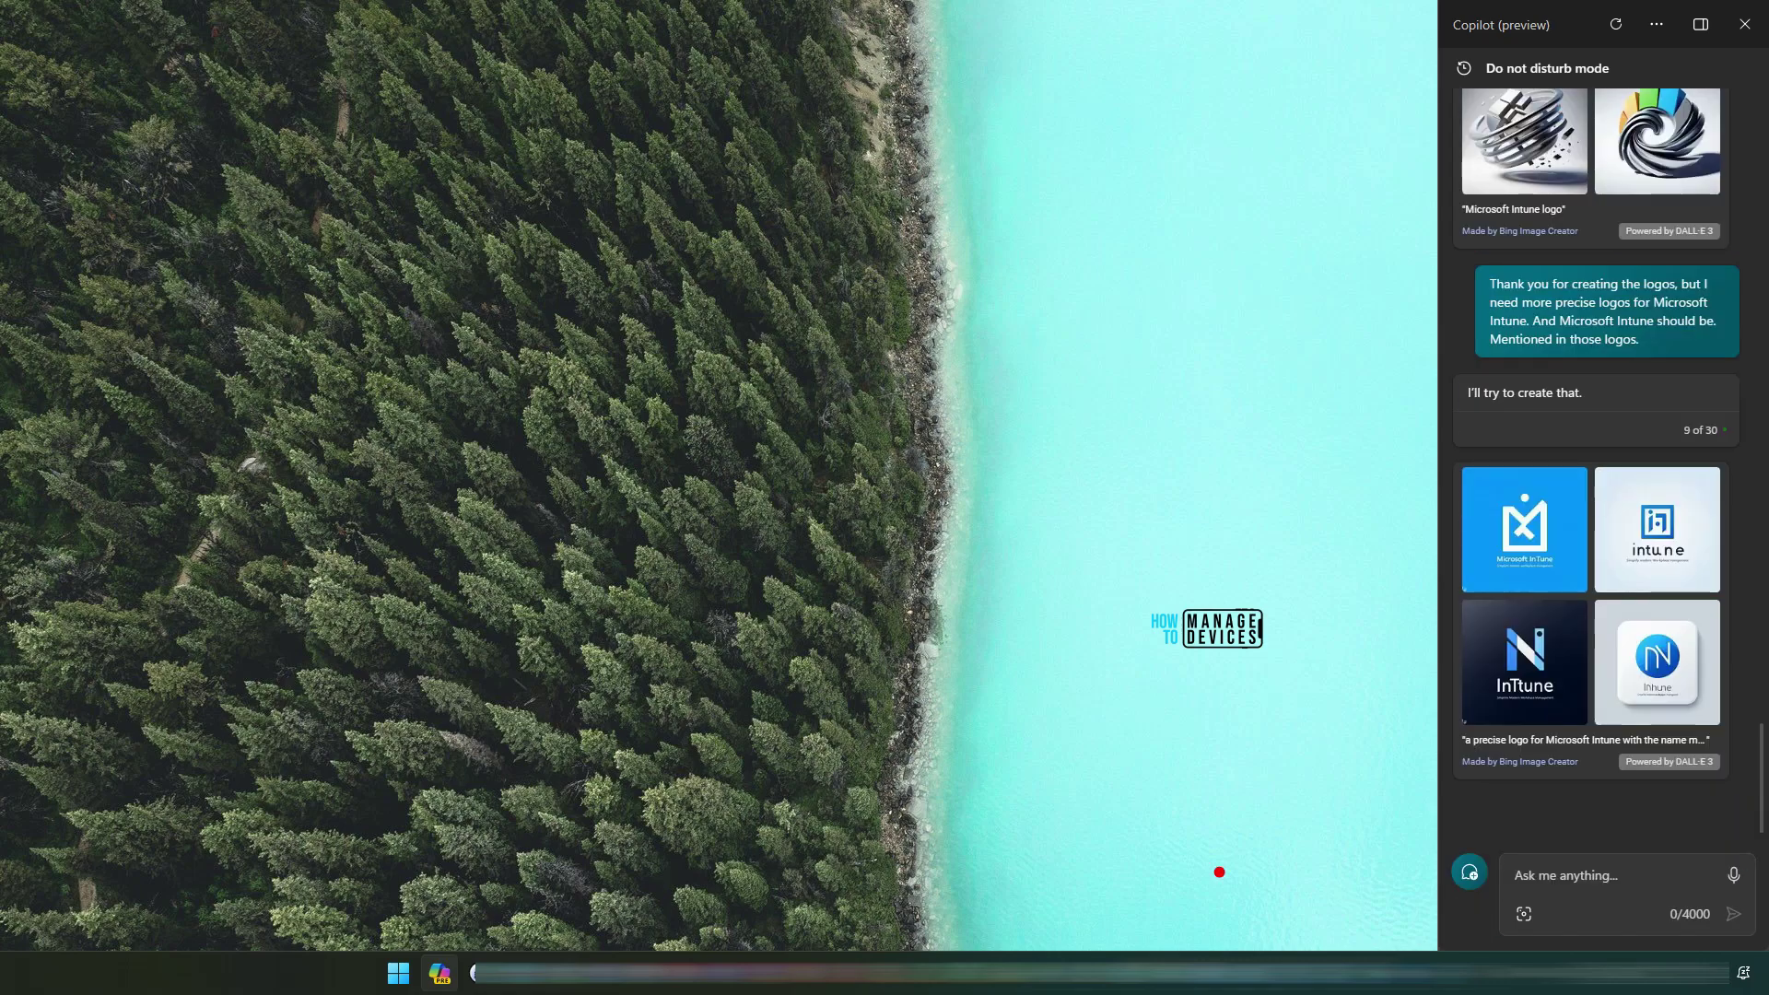
Step: View the blue Microsoft InTune logo full size with annotations, then close its tab
drag(1157, 832, 1366, 652)
mouse_move(1316, 606)
mouse_down()
mouse_move(1421, 615)
mouse_move(1375, 686)
mouse_up()
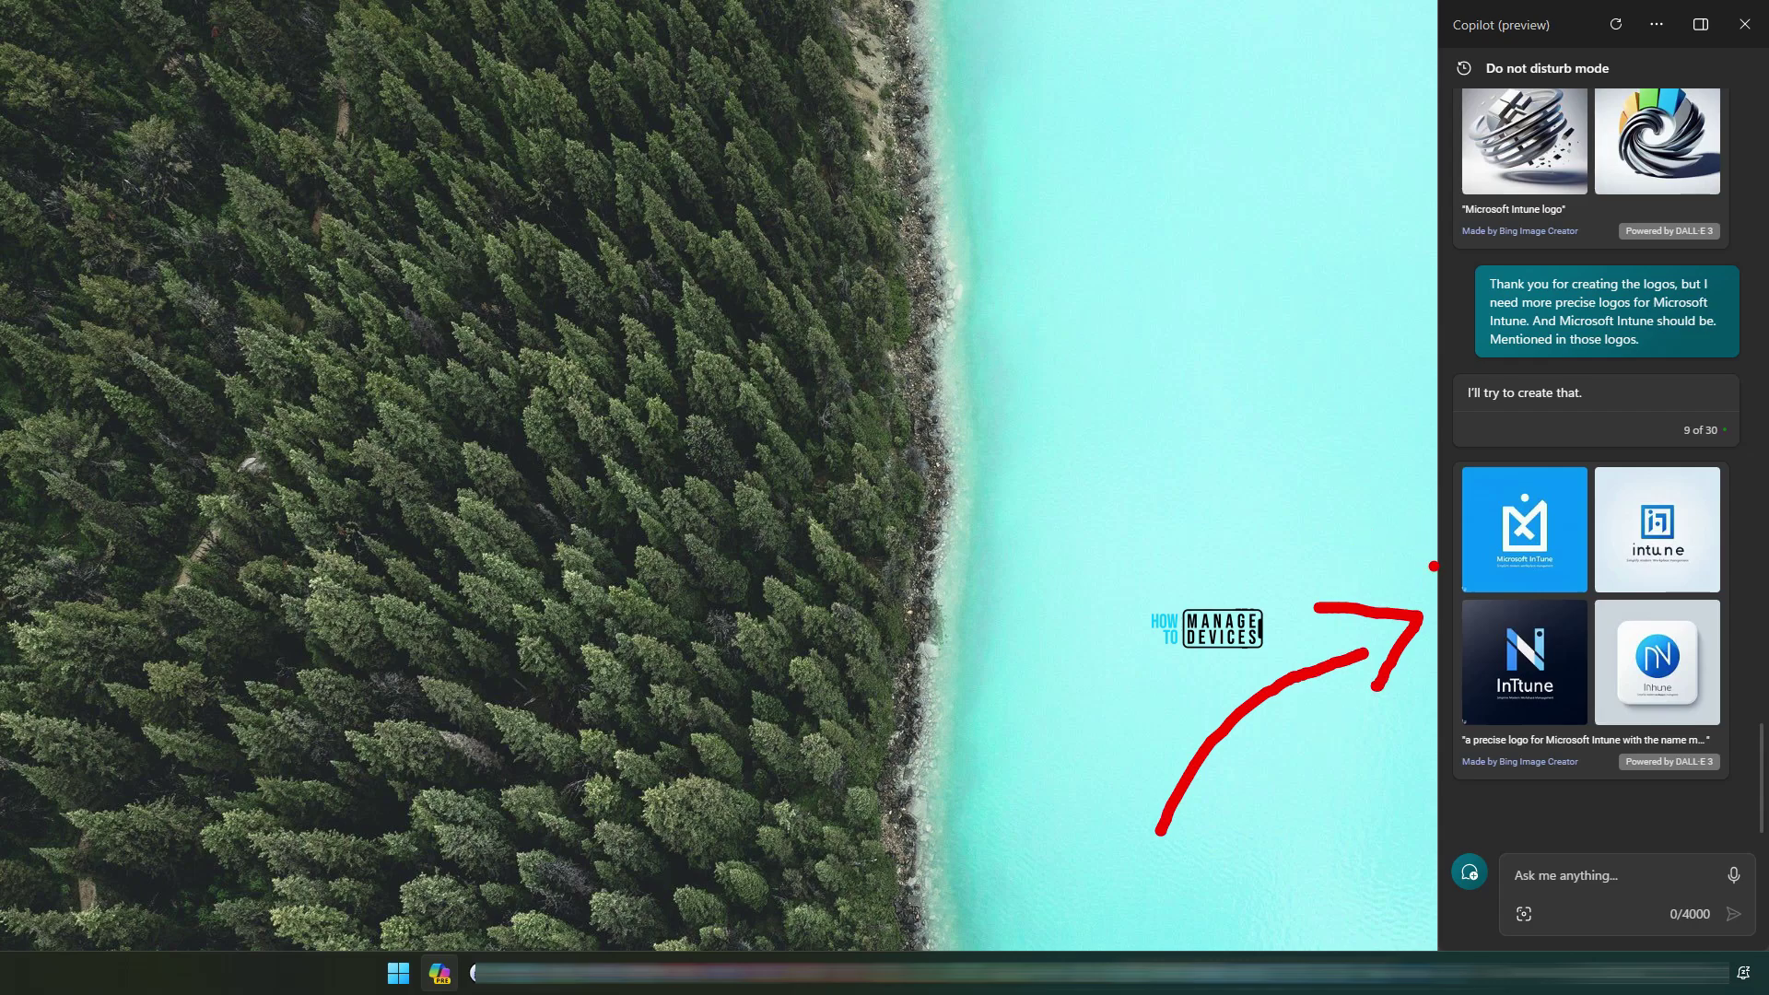
key(Escape)
click(1510, 534)
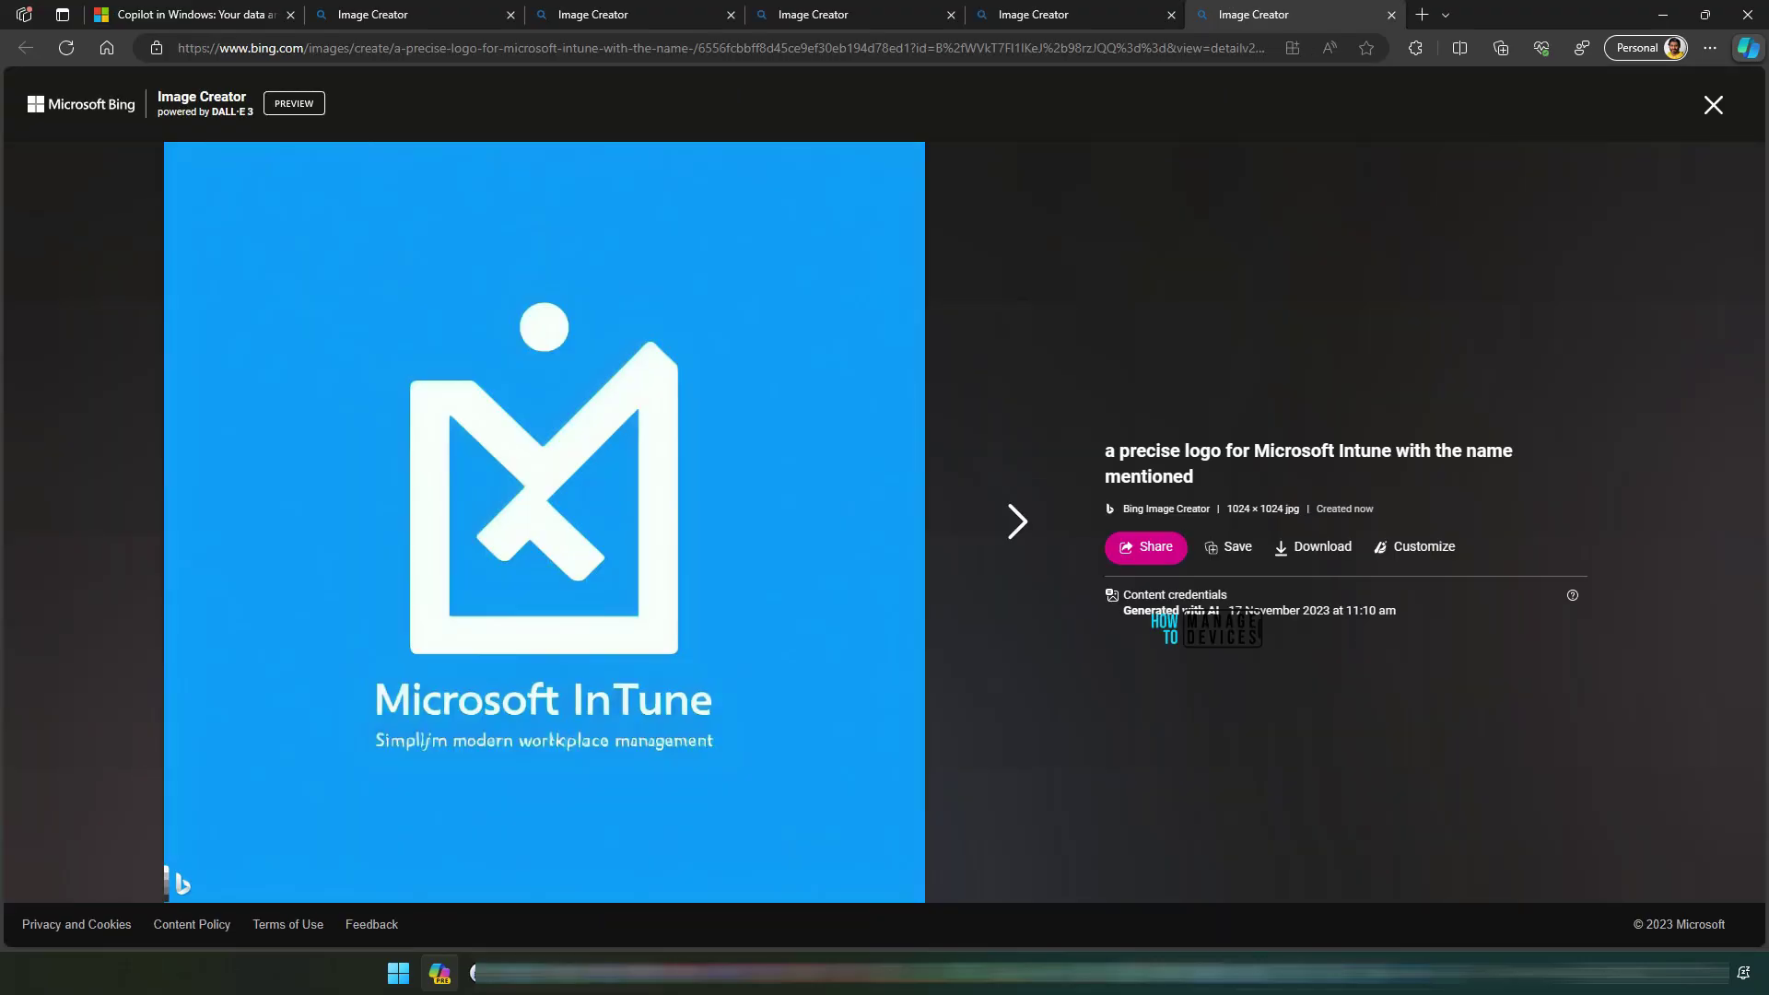
key(ctrl+2)
drag(366, 770, 735, 760)
mouse_move(264, 775)
mouse_down()
mouse_move(351, 720)
mouse_move(371, 751)
mouse_up()
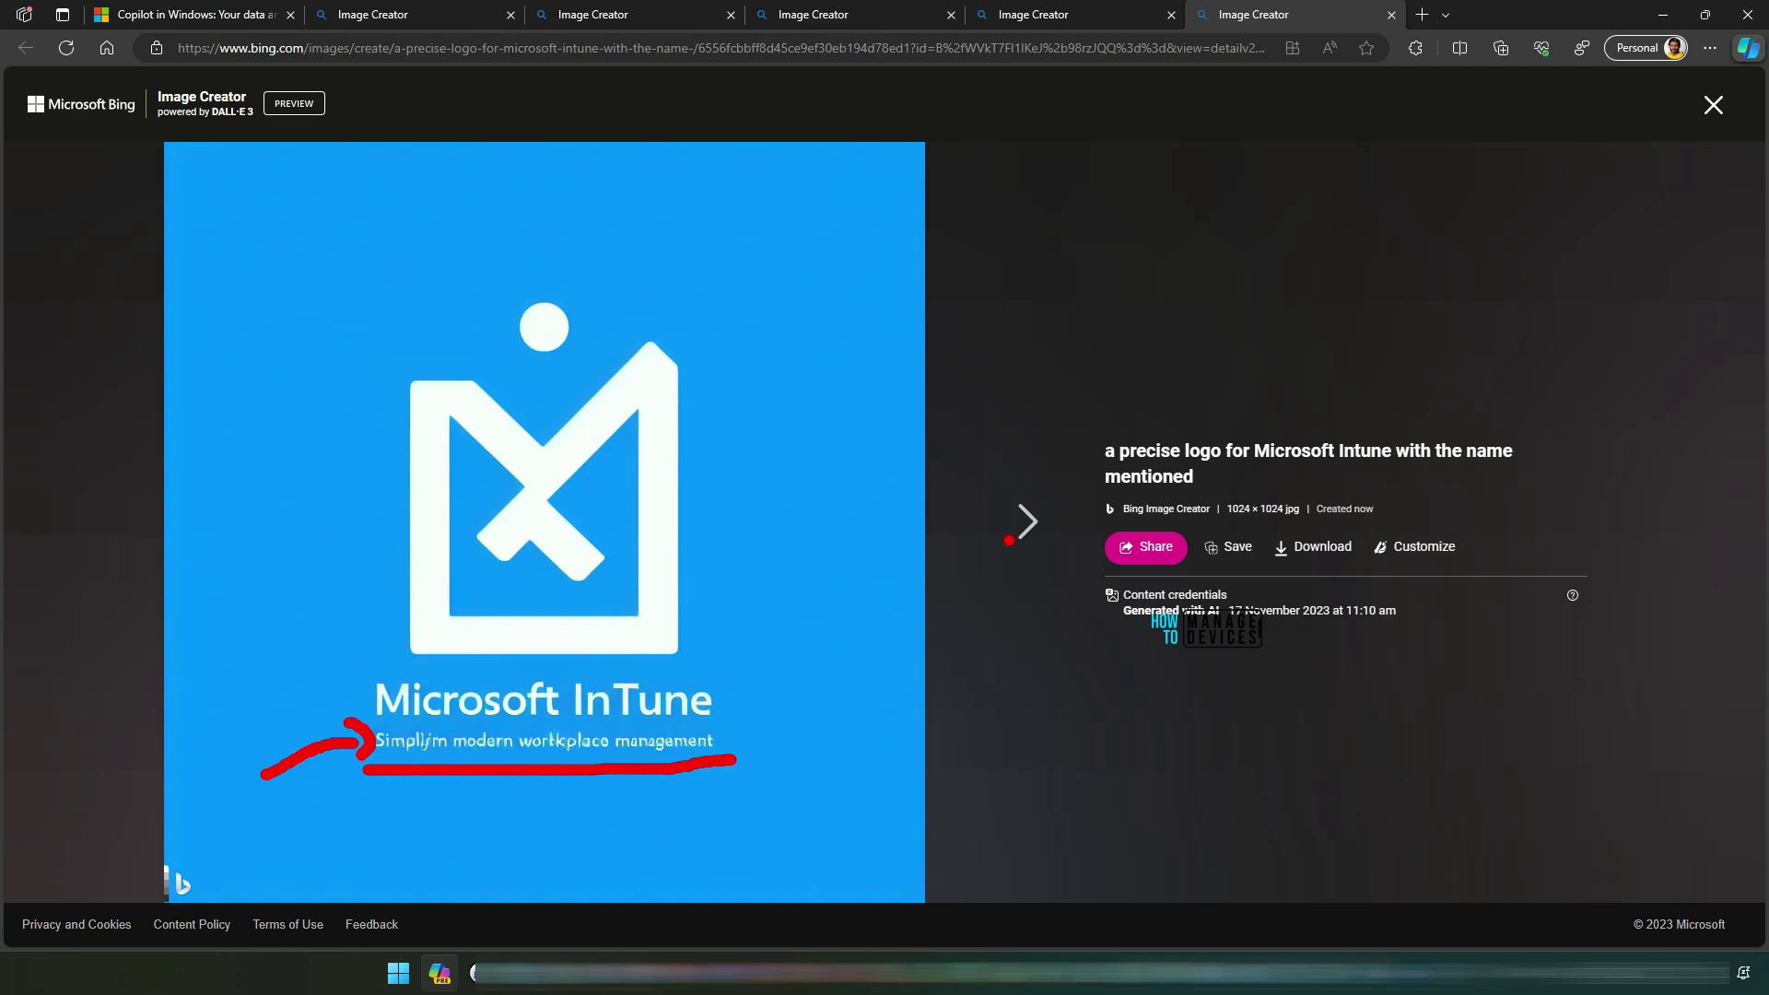
key(Escape)
key(ctrl+w)
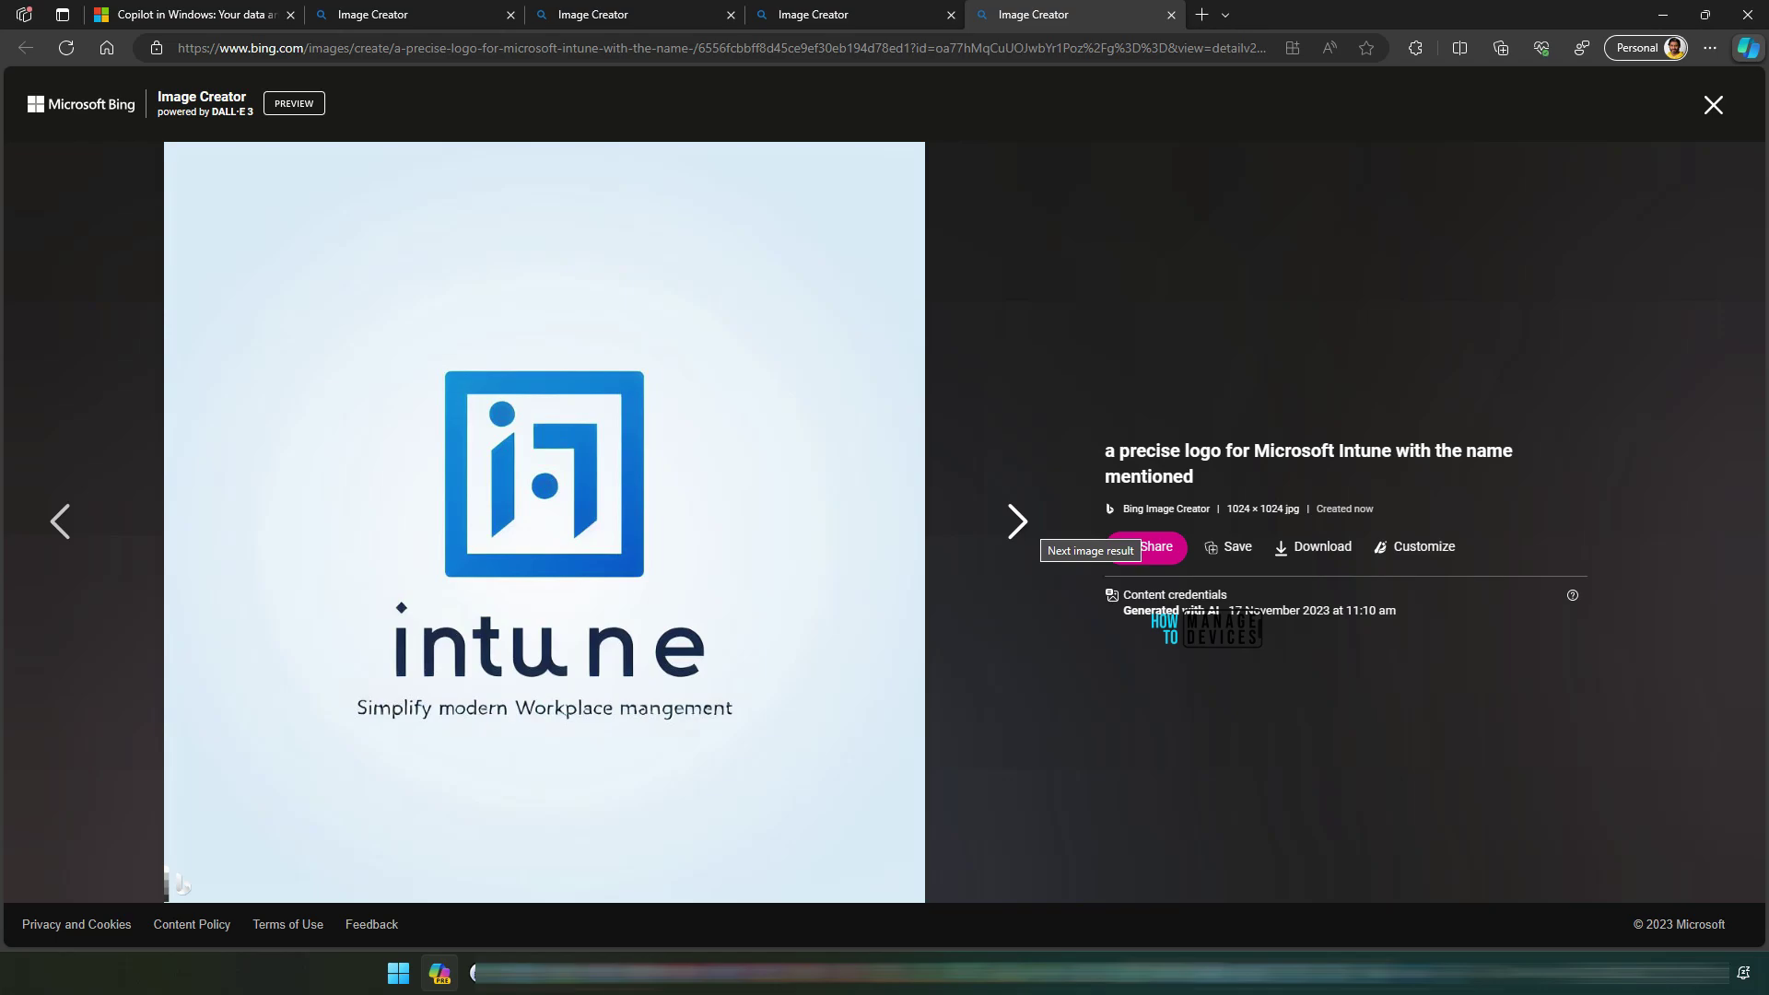
Step: Review the dark 'InTtune' logo, close it, and step back through the logo results
click(1017, 522)
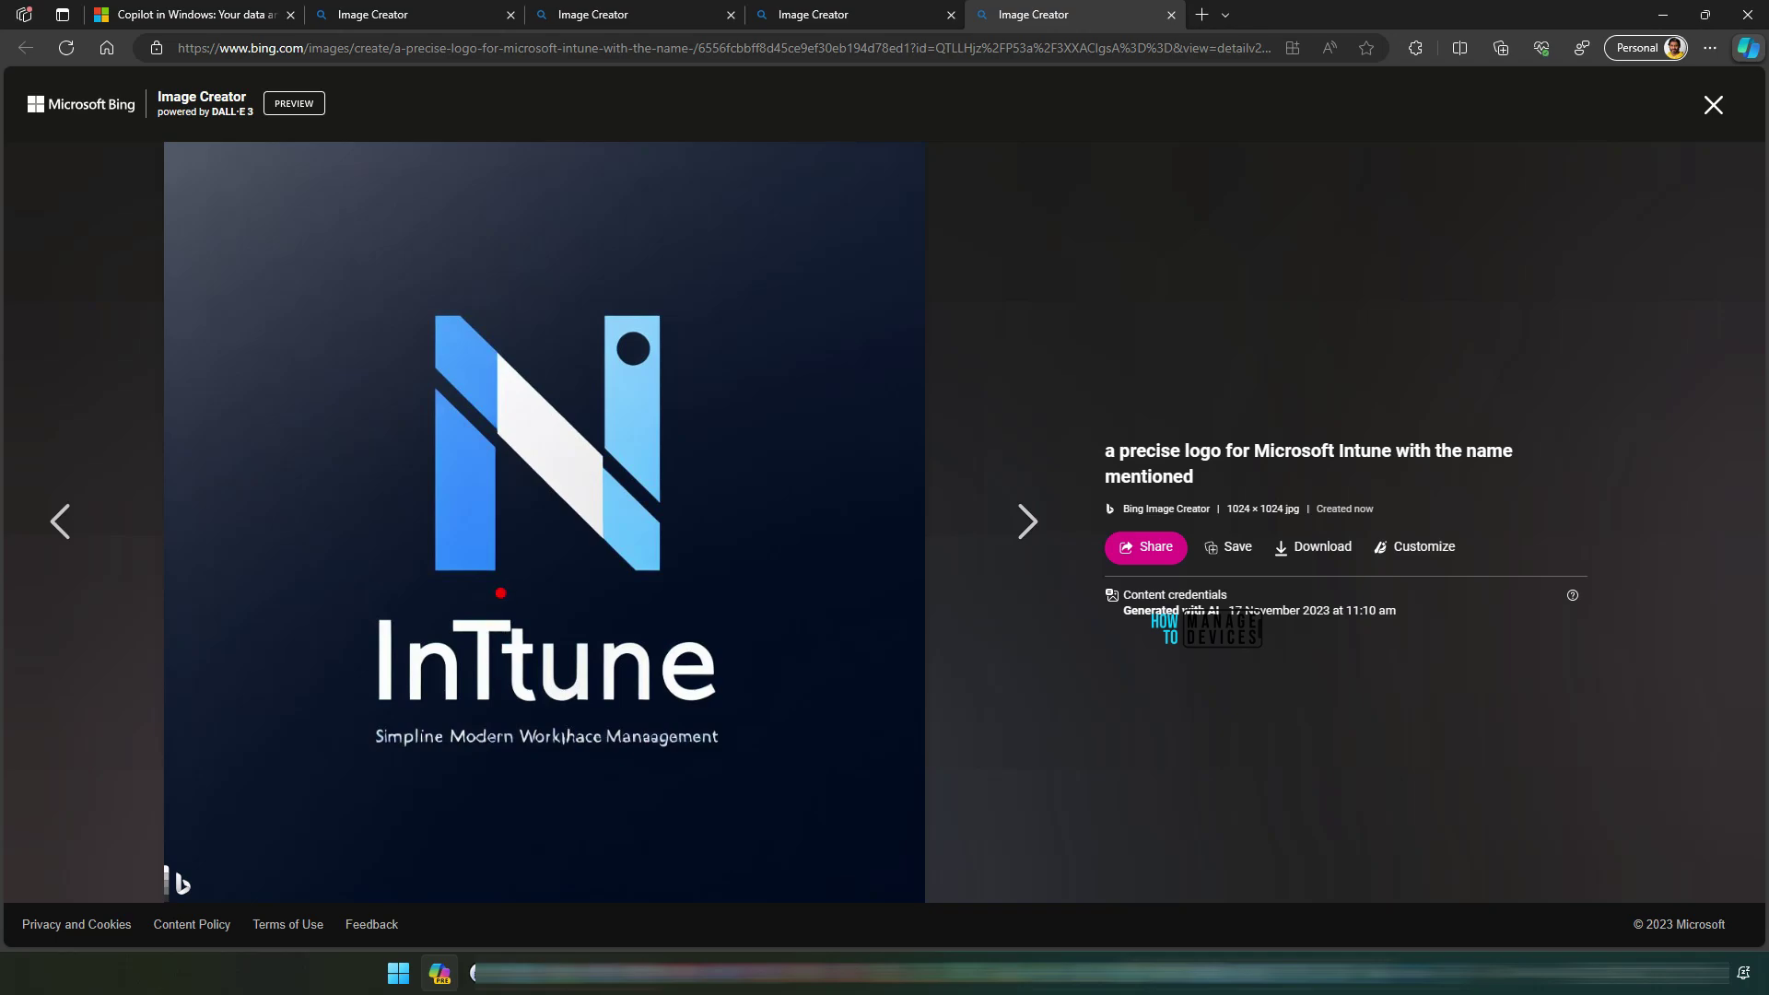
mouse_move(500, 593)
mouse_down()
mouse_move(461, 705)
mouse_move(526, 636)
mouse_up()
key(Escape)
key(ctrl+w)
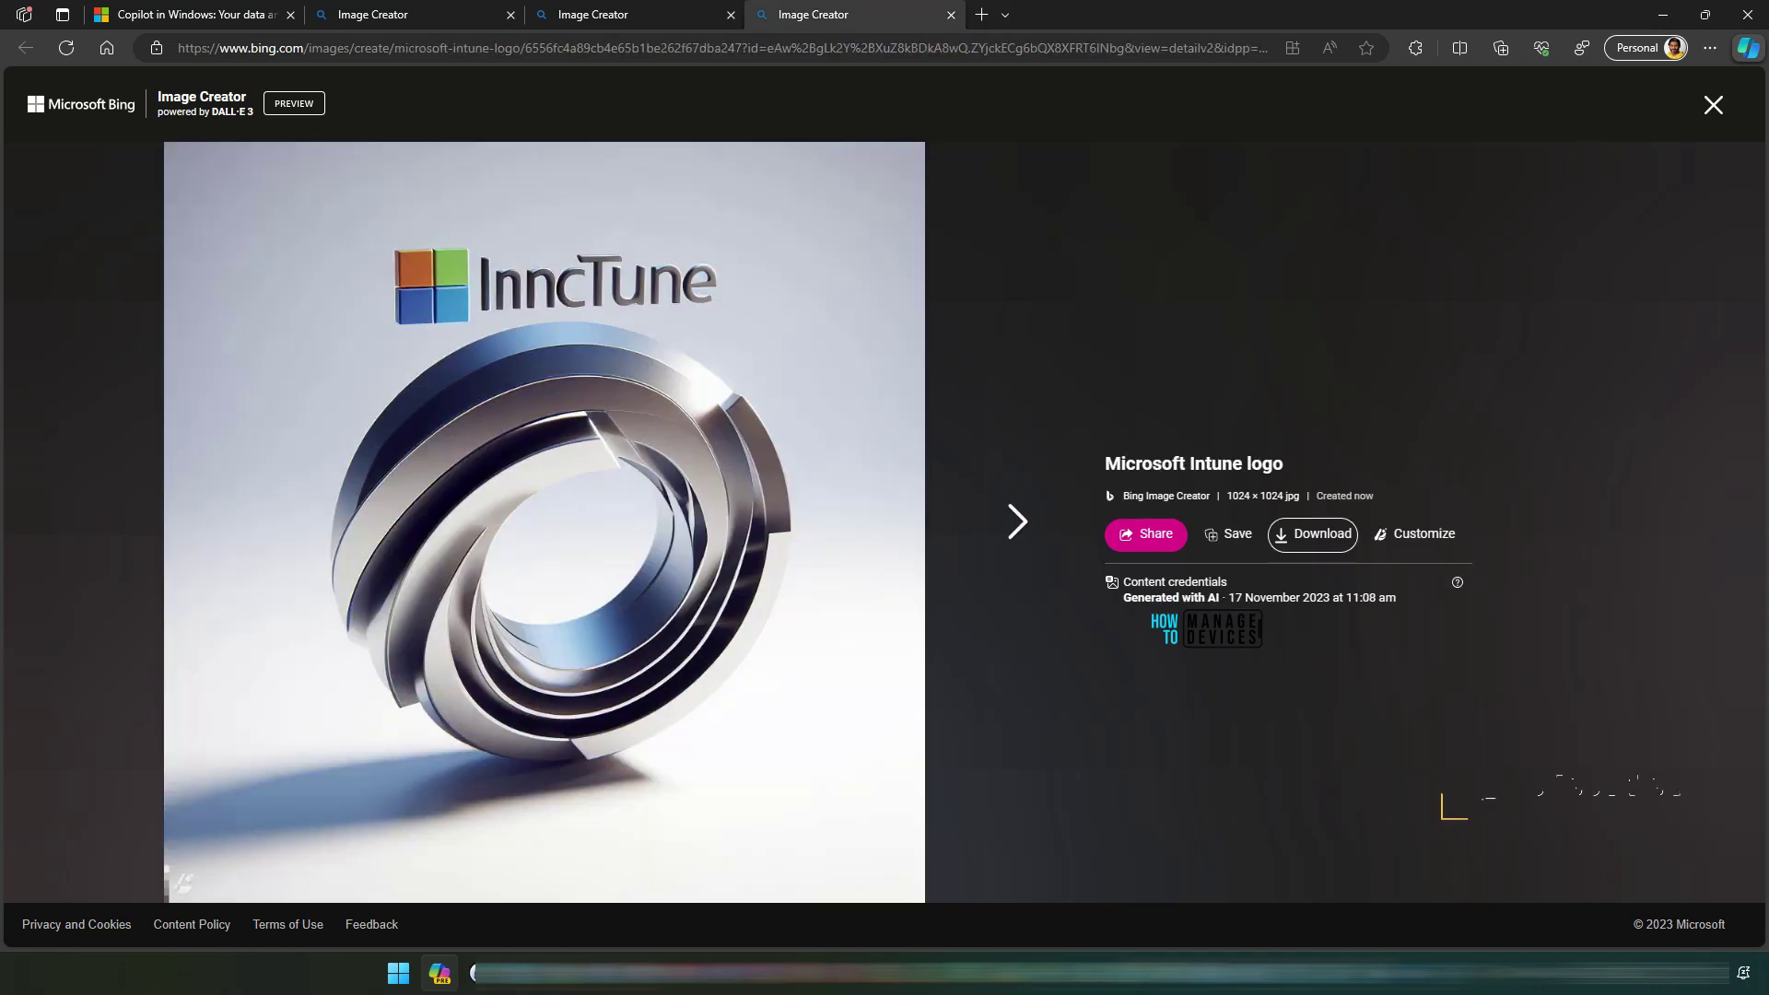
click(1027, 521)
key(Left)
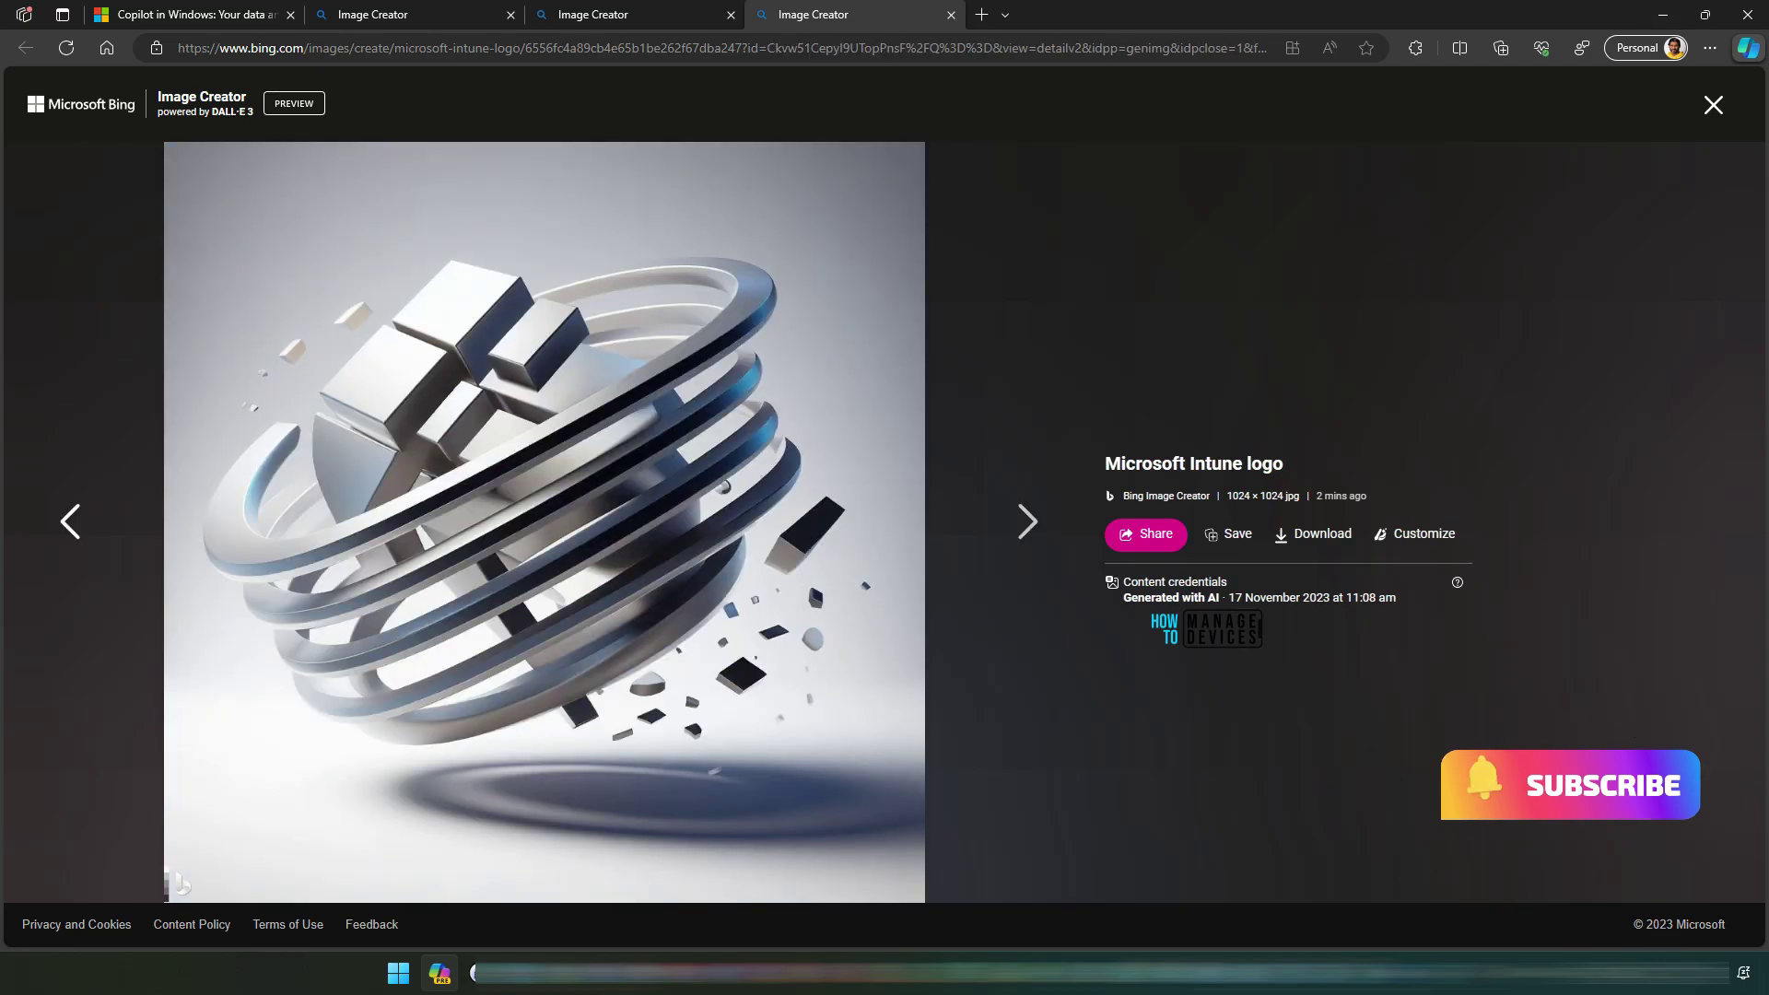
key(Left)
Step: From Copilot, open the light Intune logo full size and step forward through the results
click(1663, 14)
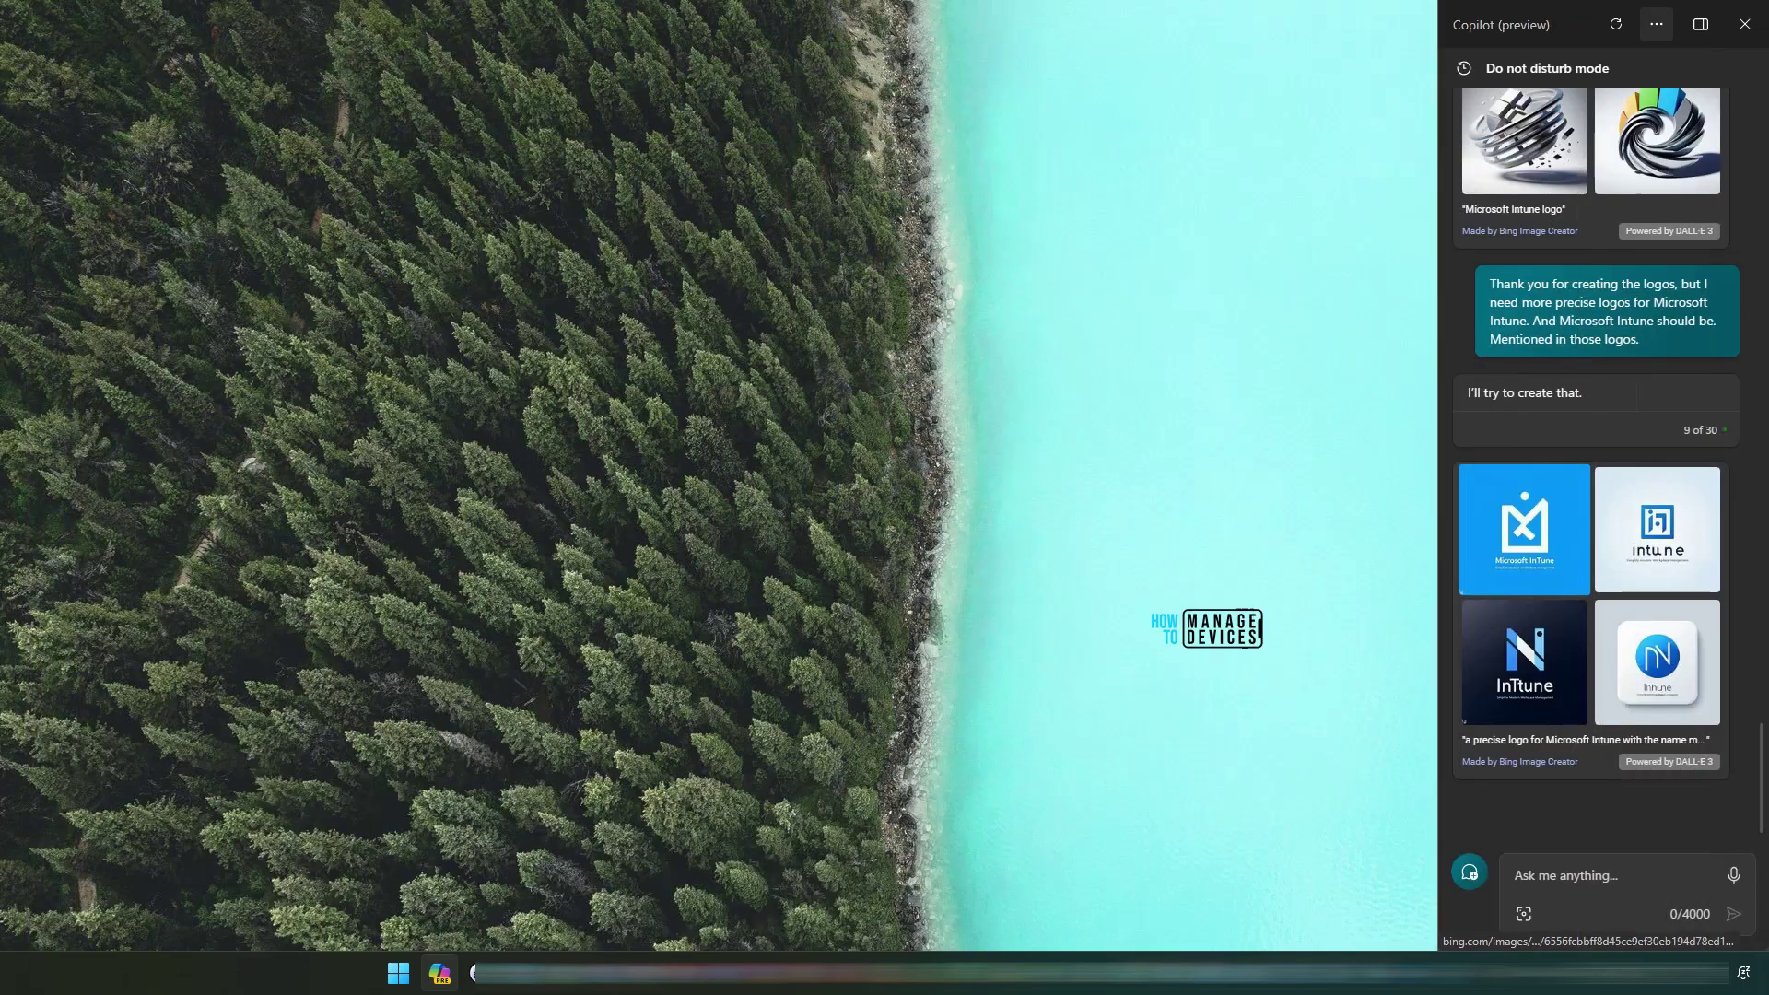
click(1524, 526)
key(Right)
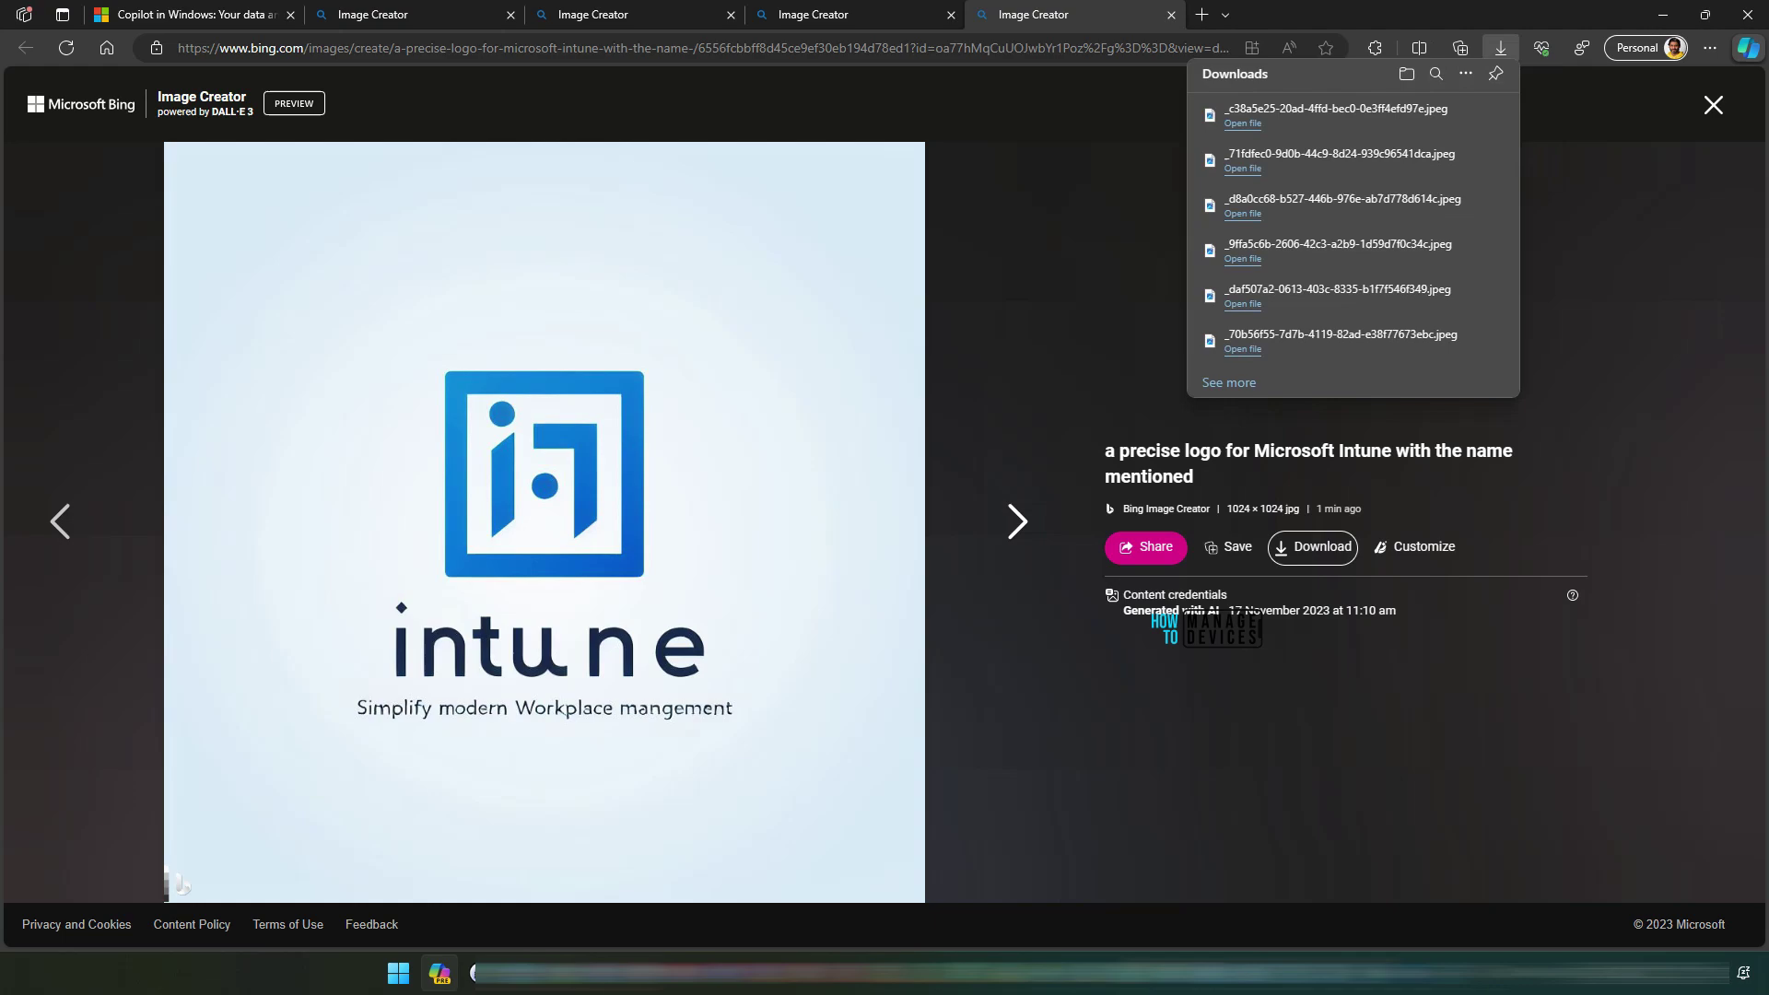
key(Right)
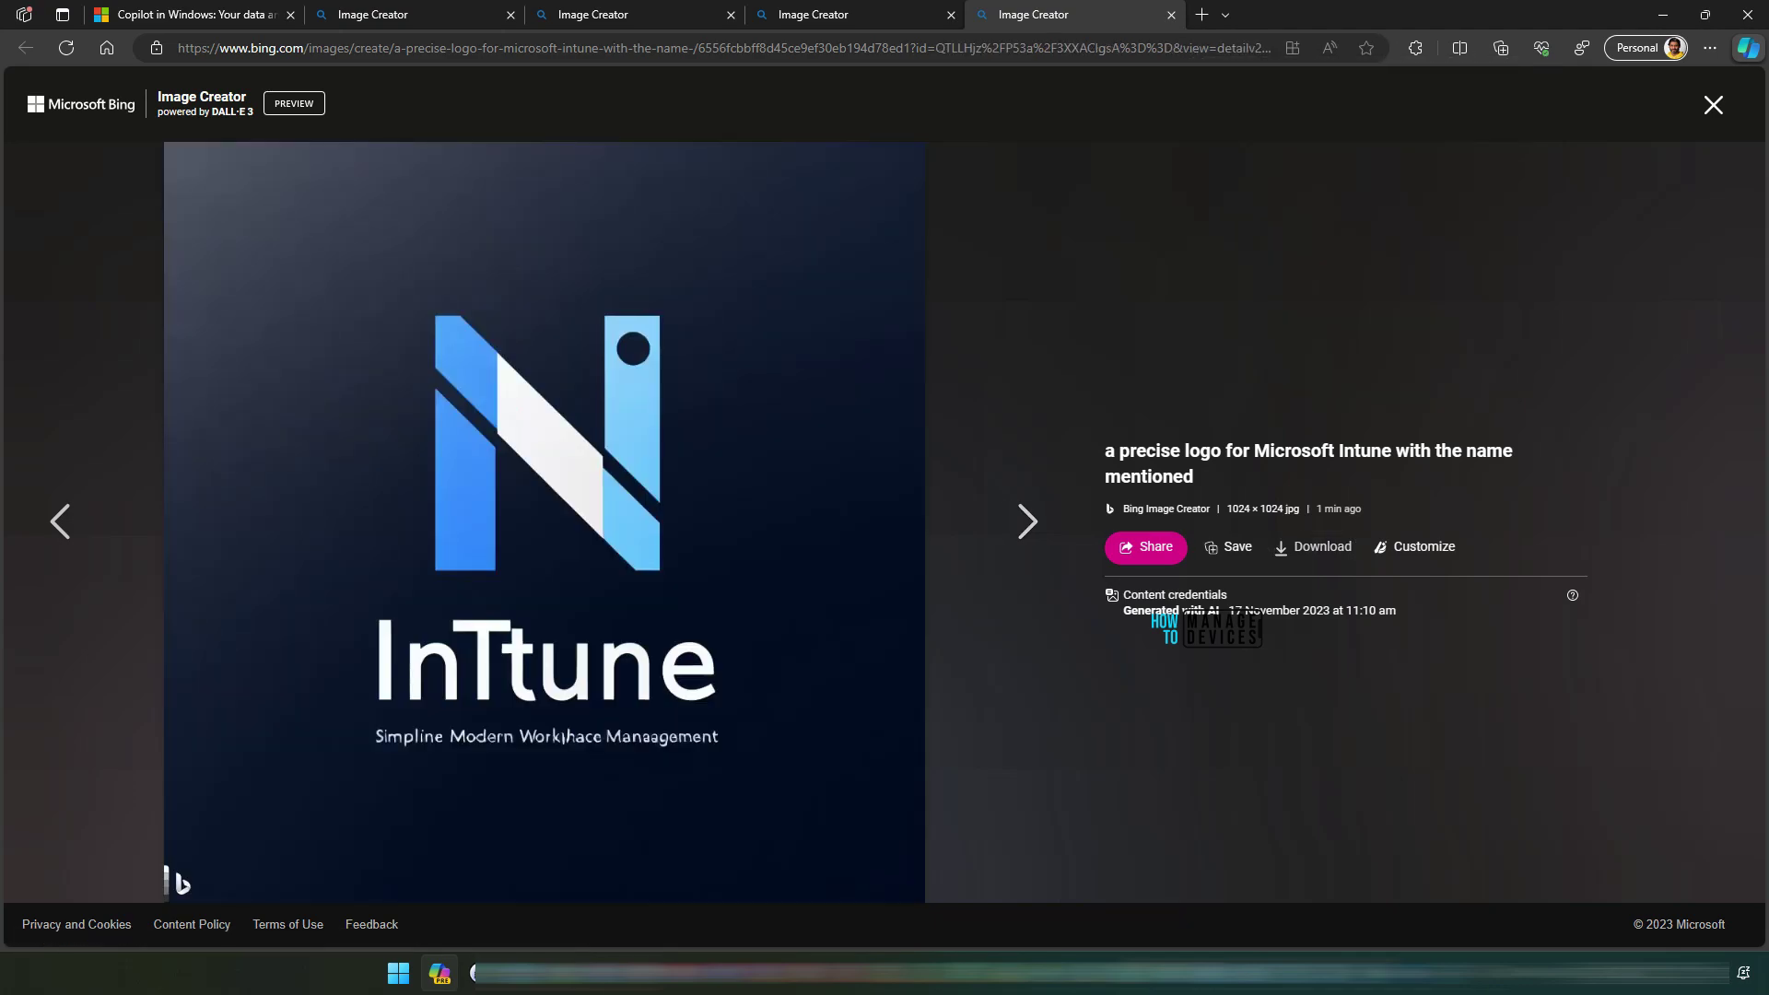
Step: Paste the request to launch Wondershare Filmora into Copilot and send it
key(super+d)
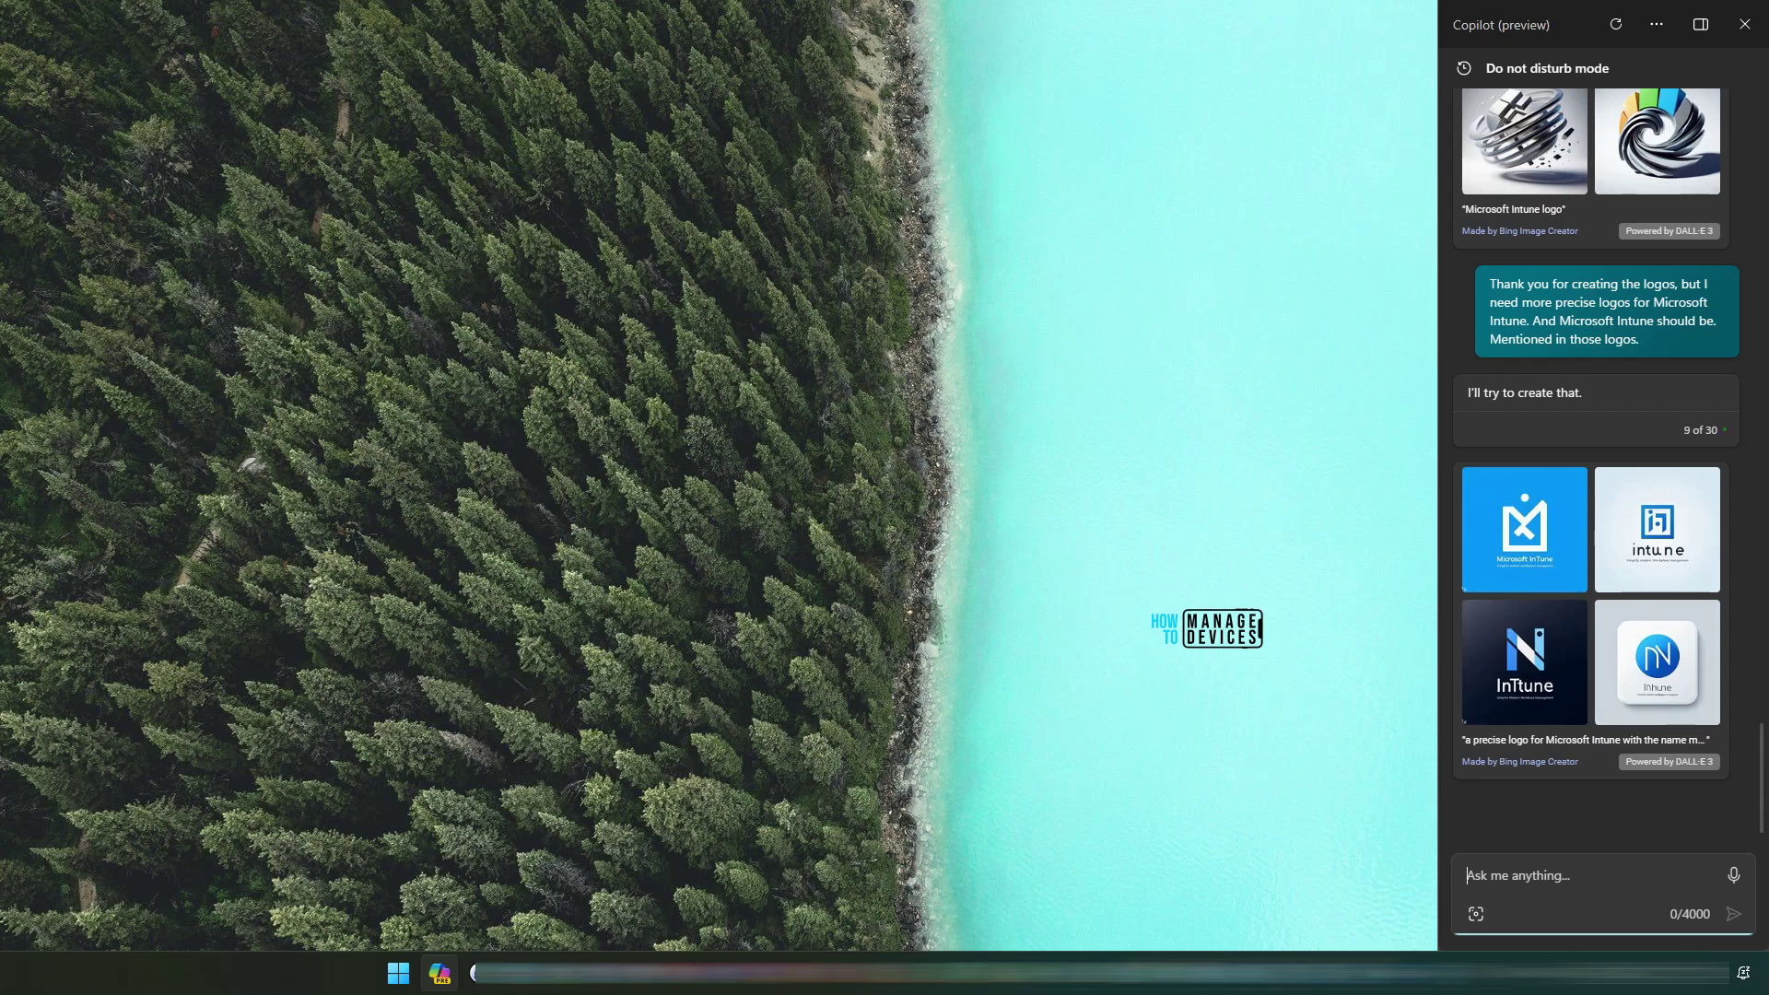
text(Lauch the Wondershare Filmora application installed on this laptop)
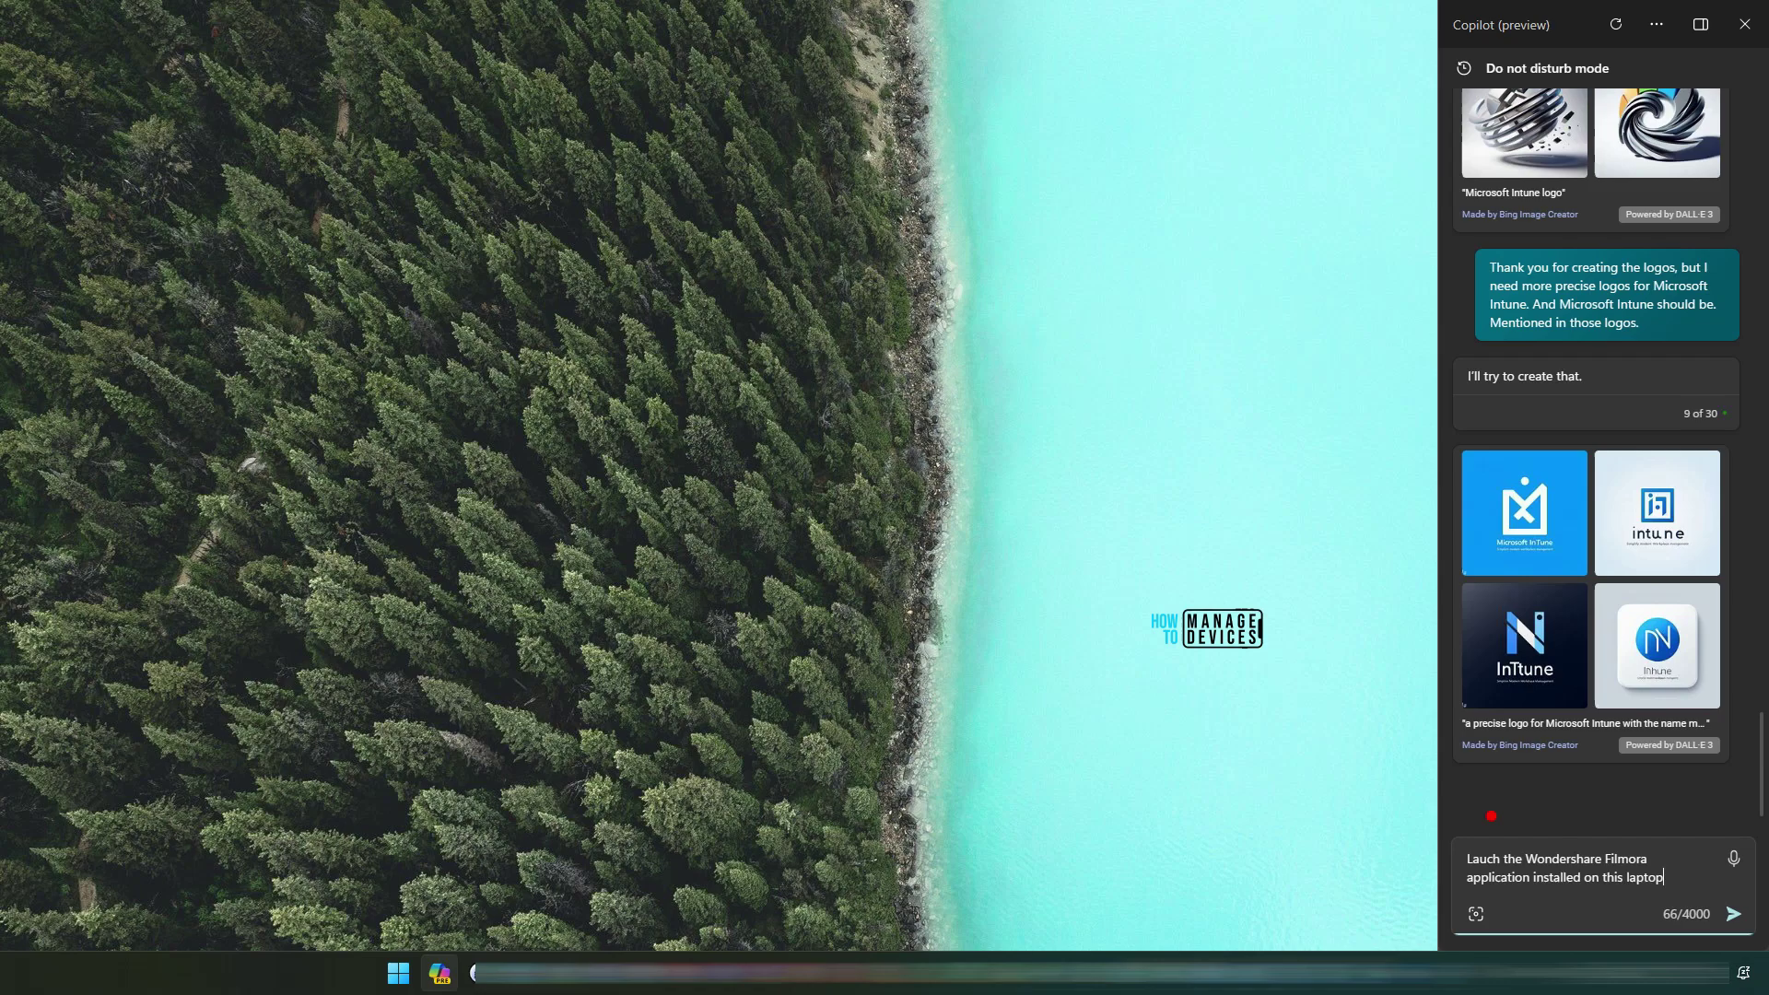
mouse_move(1492, 811)
mouse_down()
mouse_move(1471, 806)
mouse_move(1525, 818)
mouse_up()
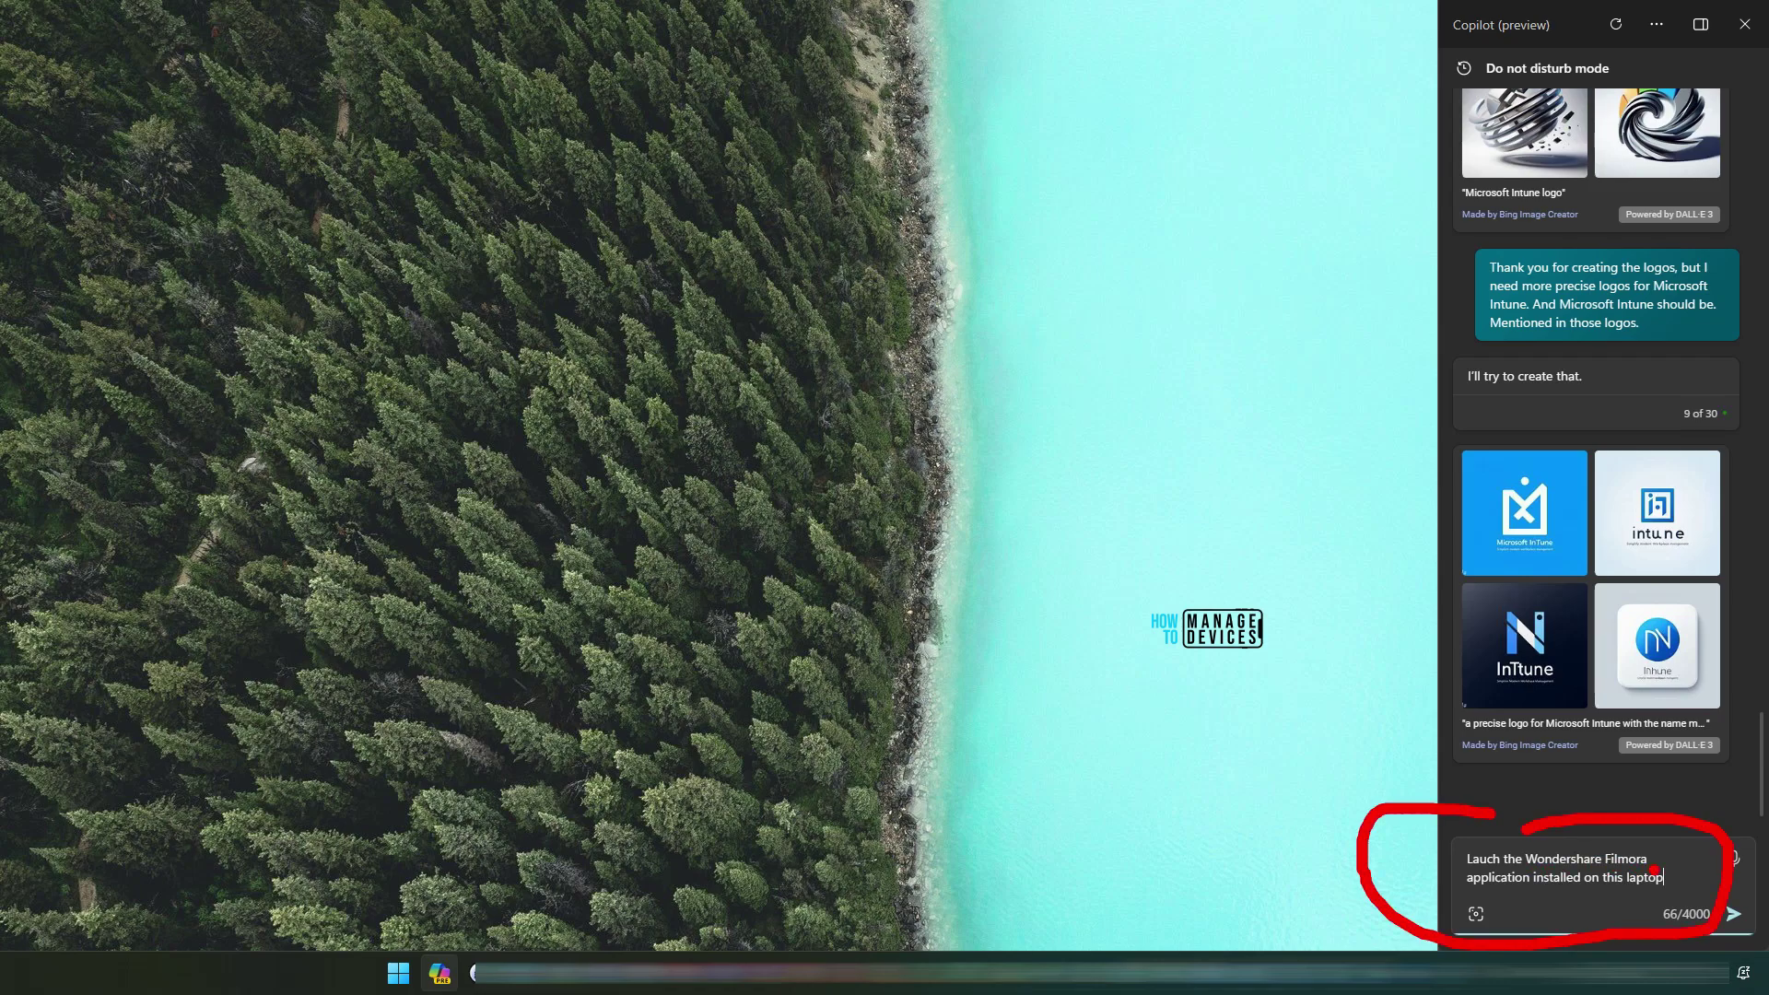
drag(1276, 922, 1453, 890)
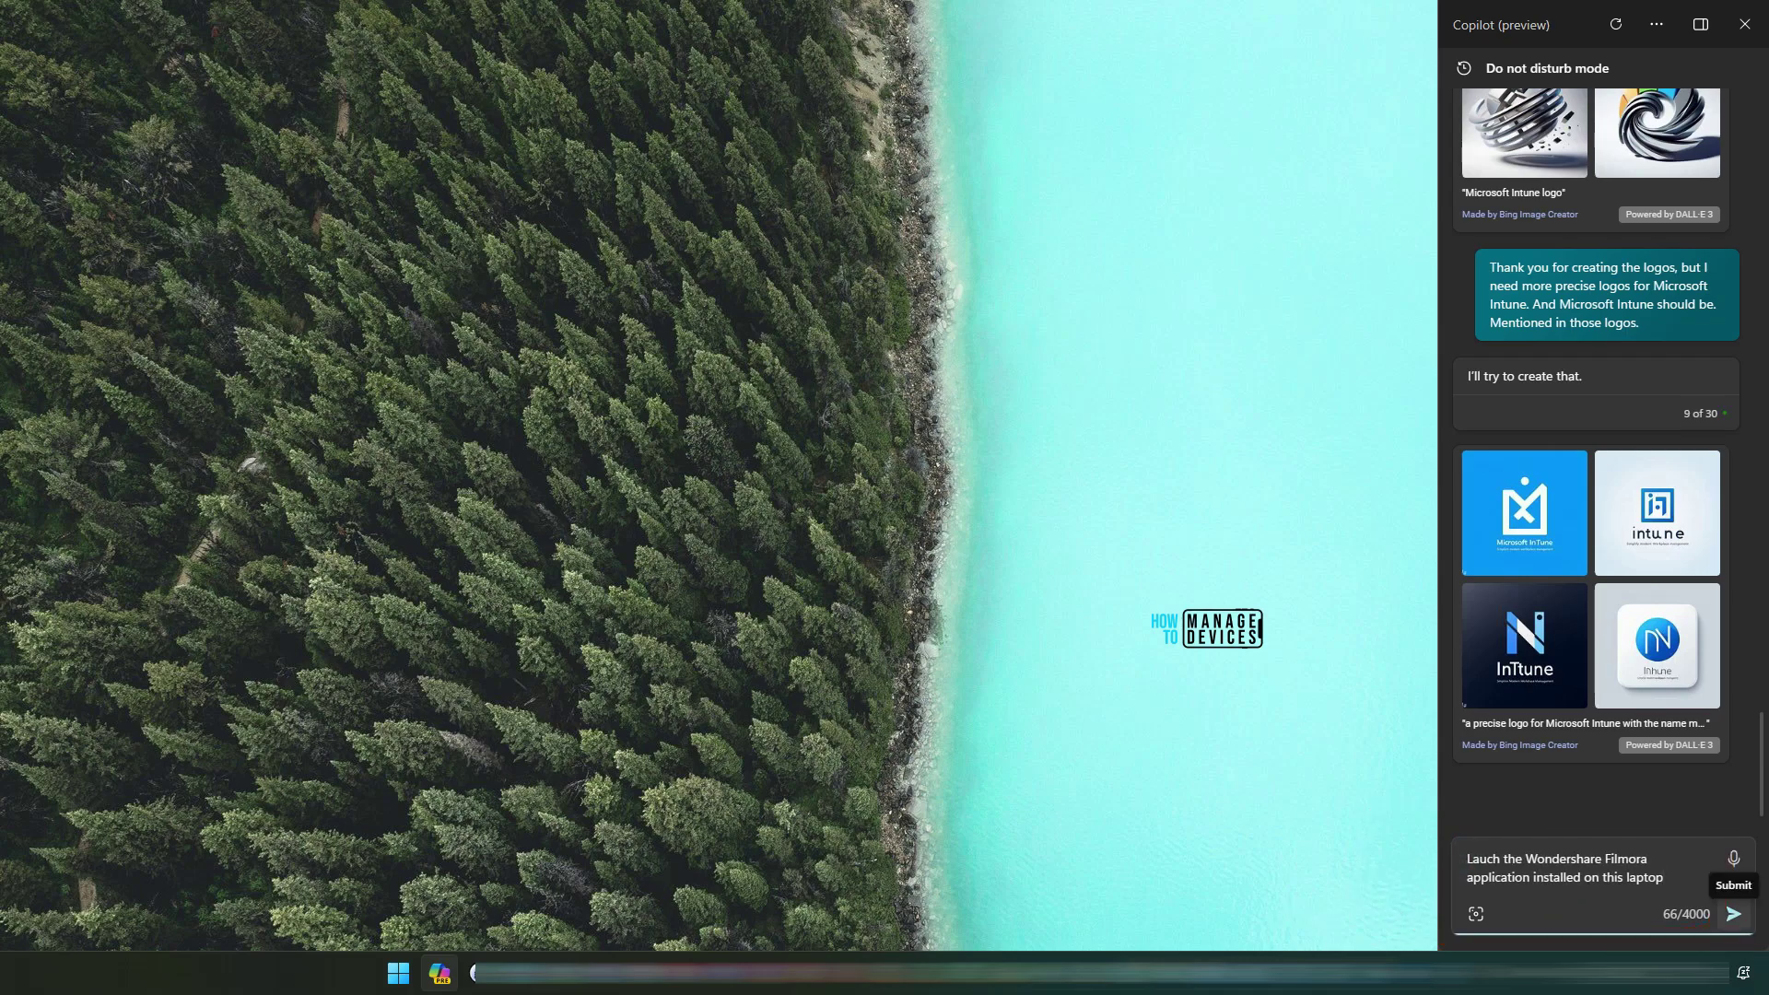
click(1732, 914)
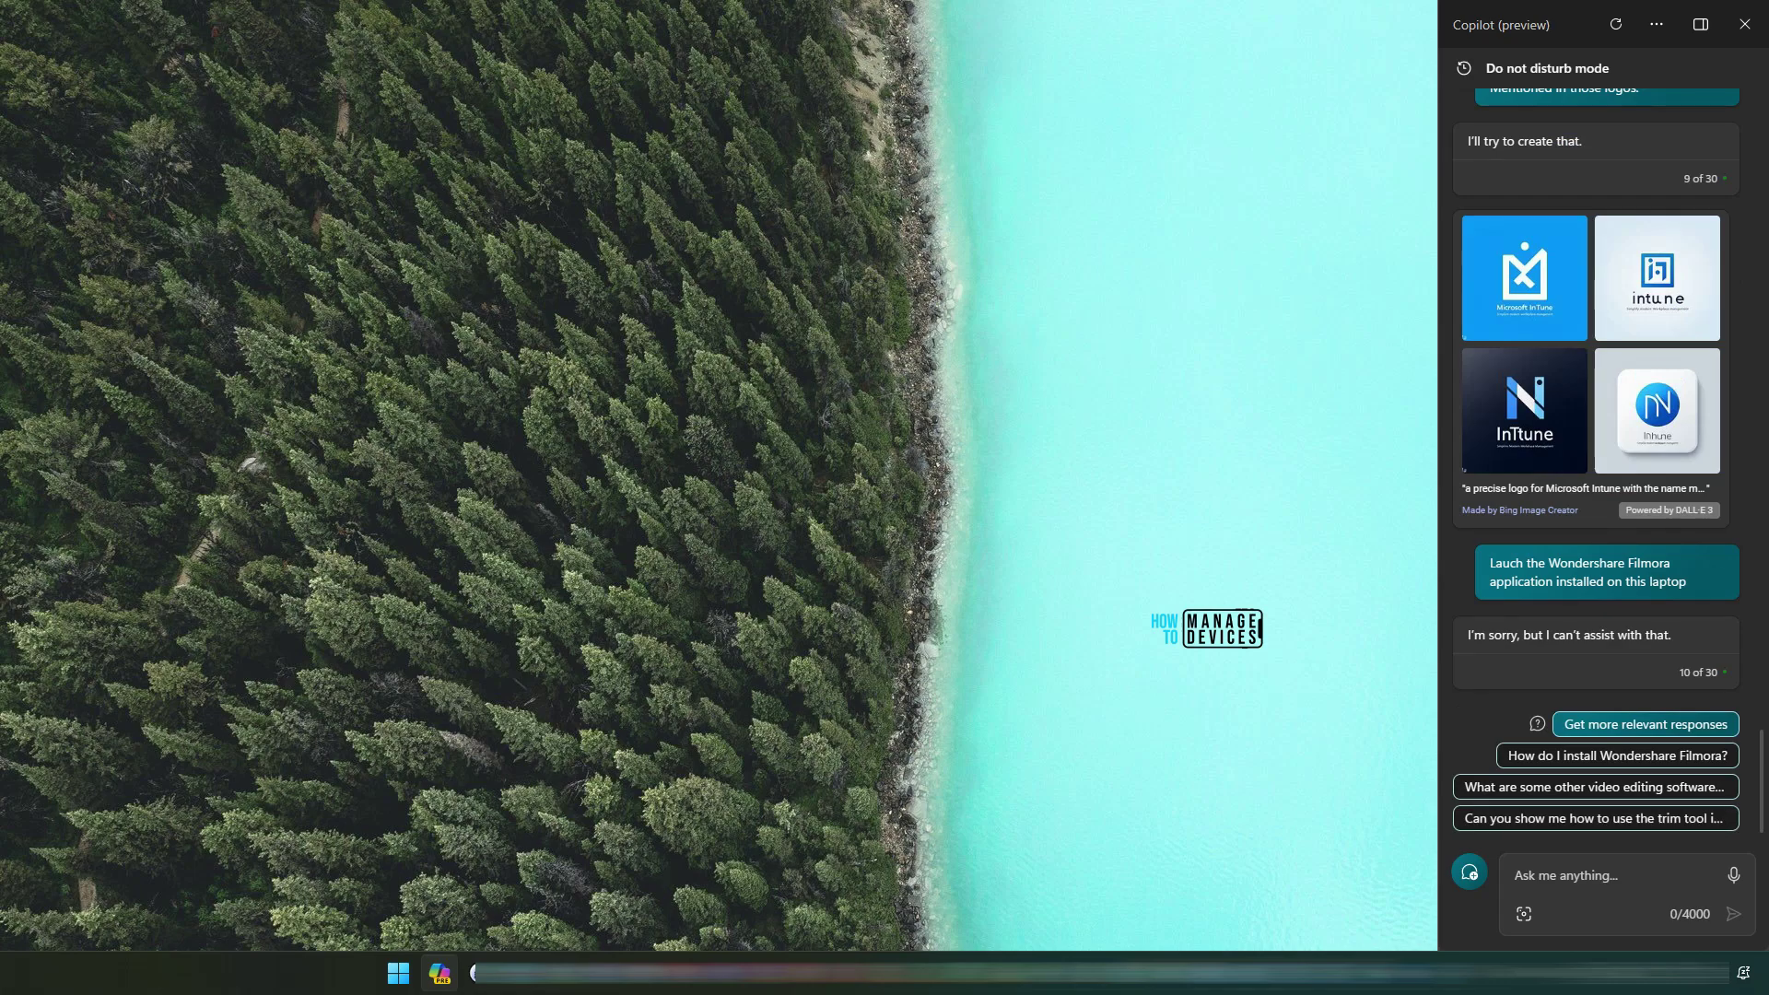
Step: Reuse the sent prompt, correct 'Lauch' to 'Launch', and resend the Filmora request
drag(1489, 563, 1552, 581)
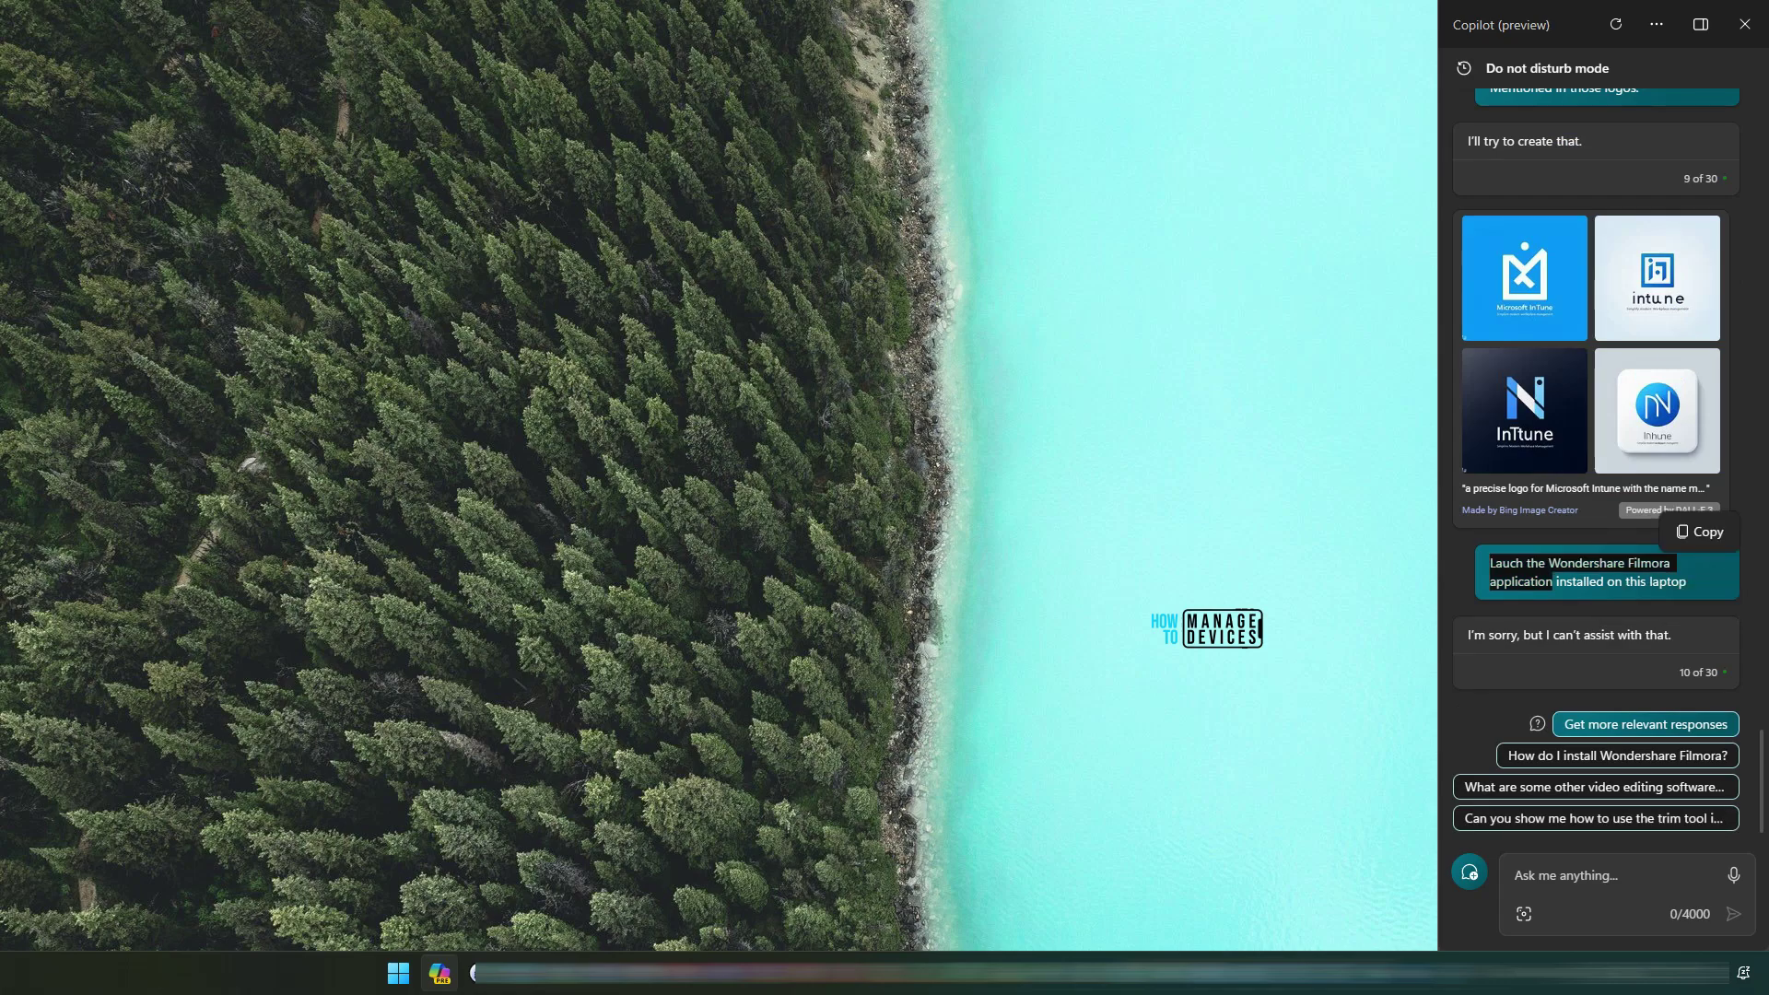
text(Lauch the Wondershare Filmora application)
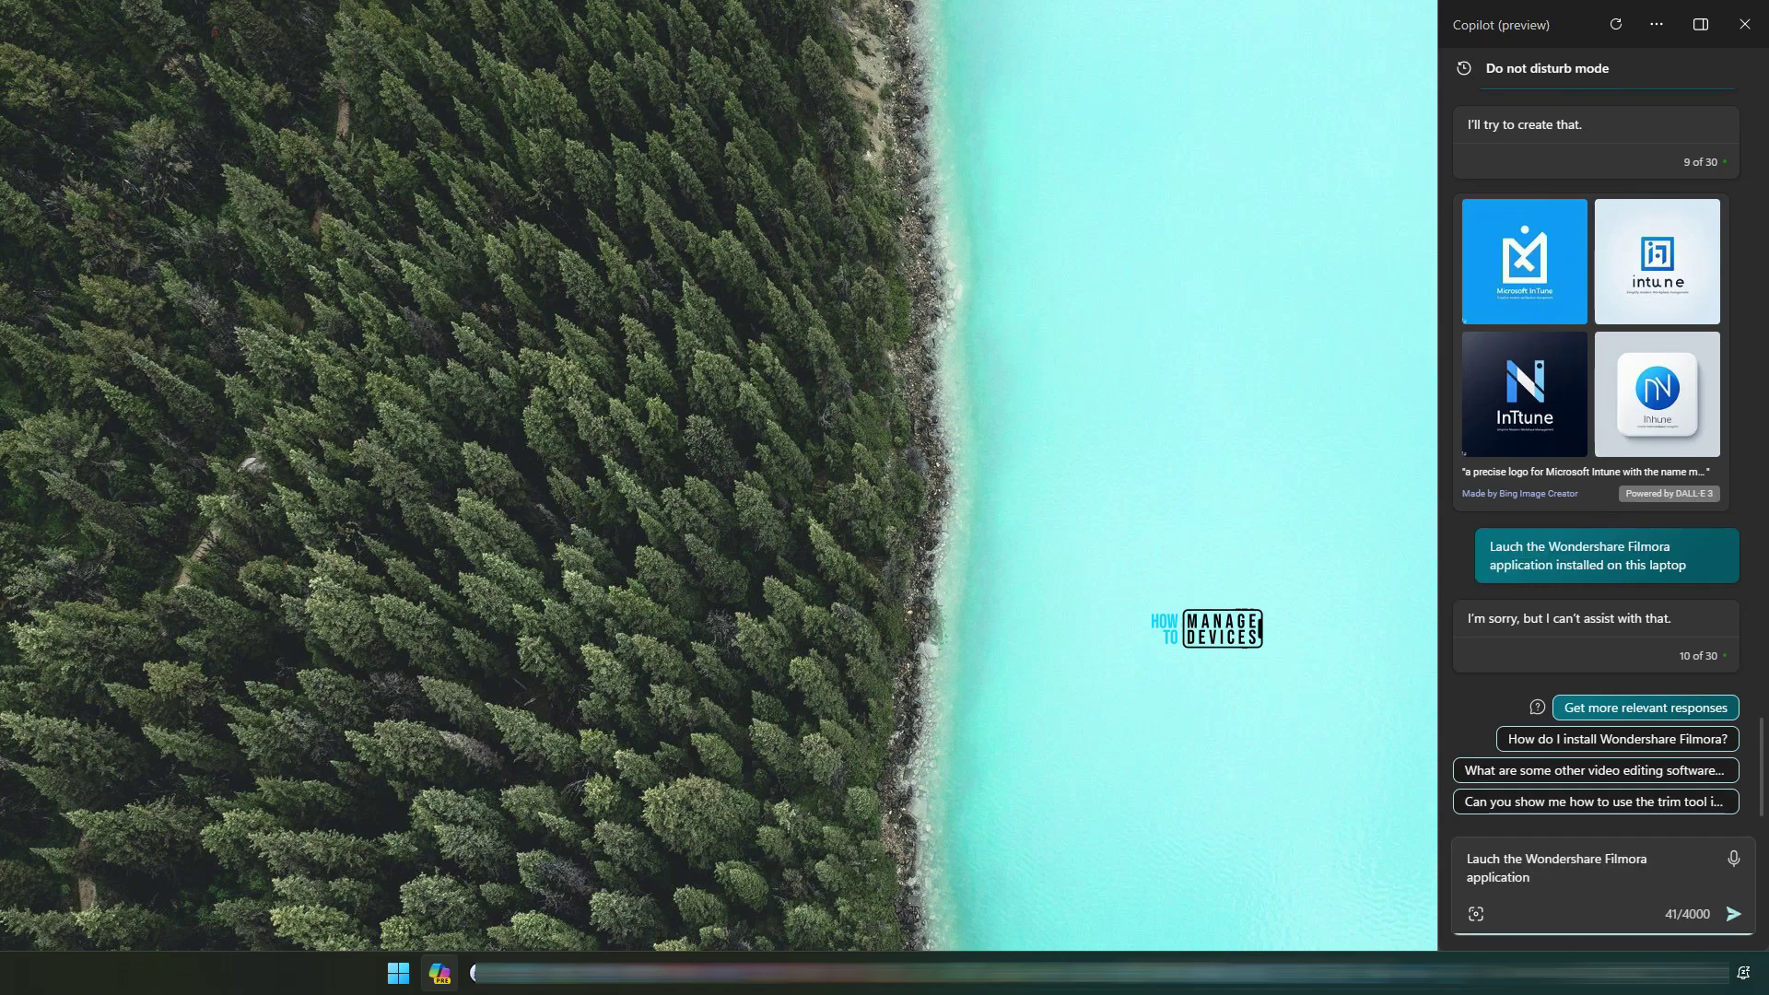
click(1492, 859)
text(n)
click(1732, 913)
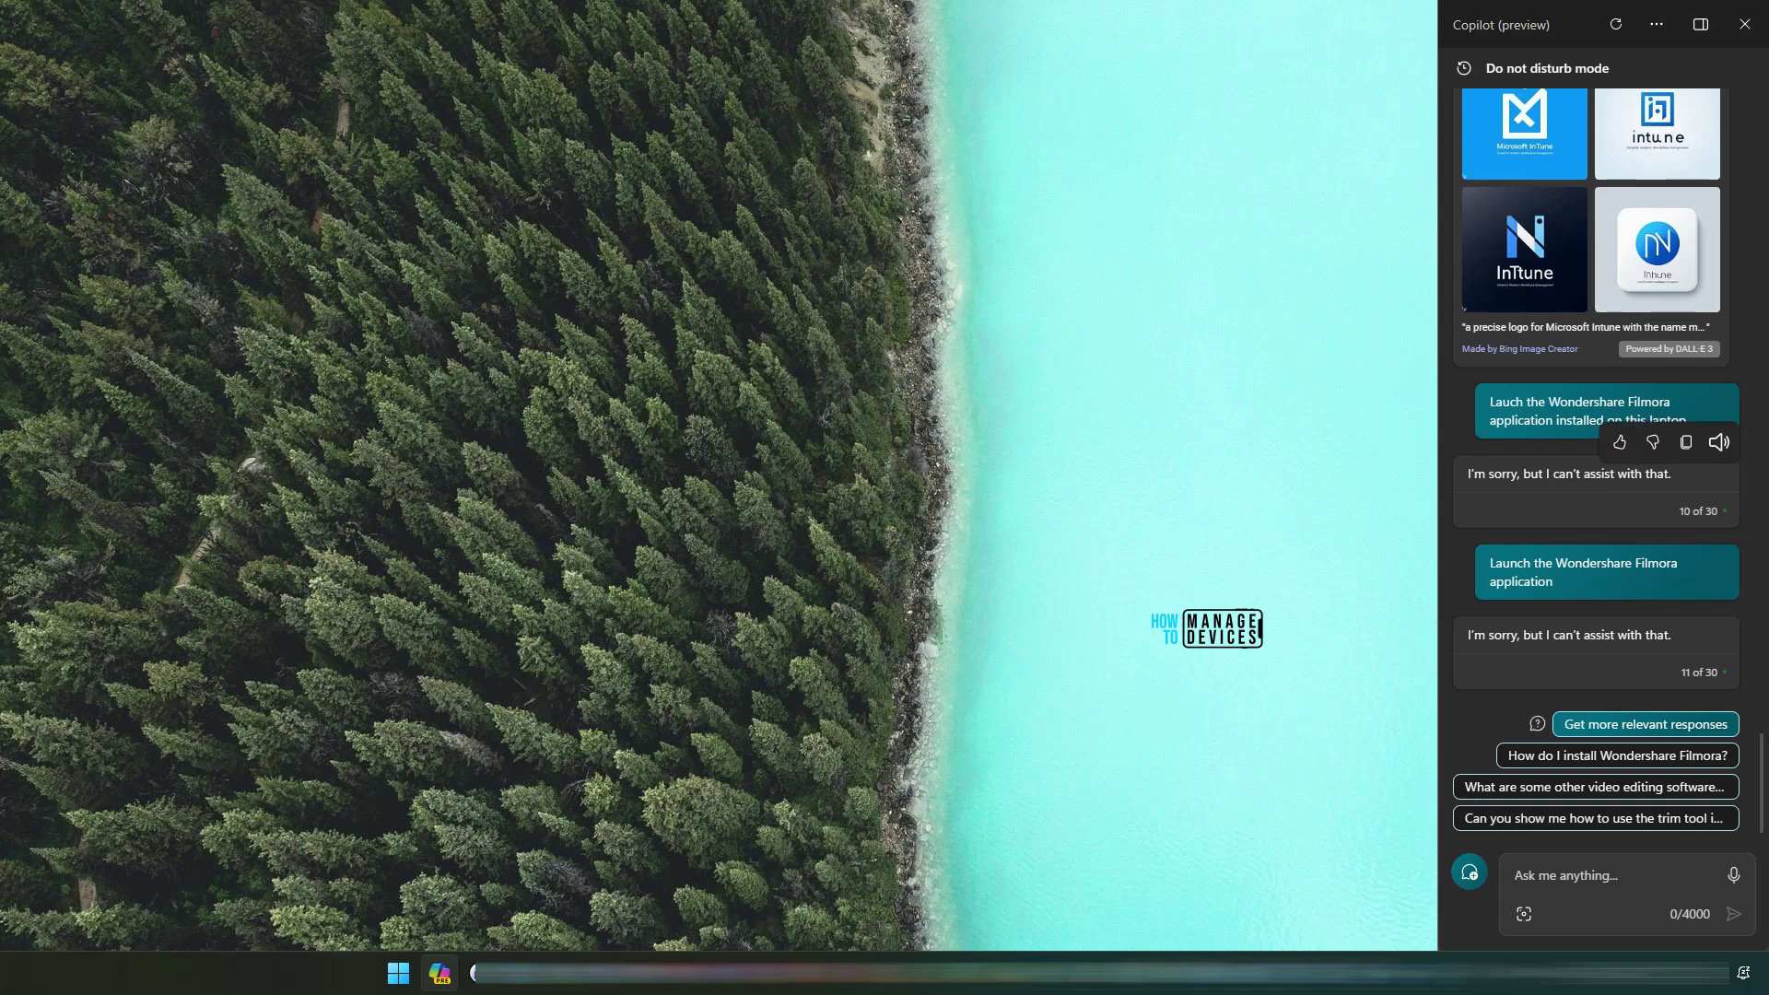
Step: Scroll back to the reply listing Clipchamp, Microsoft 365 and Photos, noting Filmora isn't installed
scroll(1594, 443, up, 10)
scroll(1595, 443, up, 10)
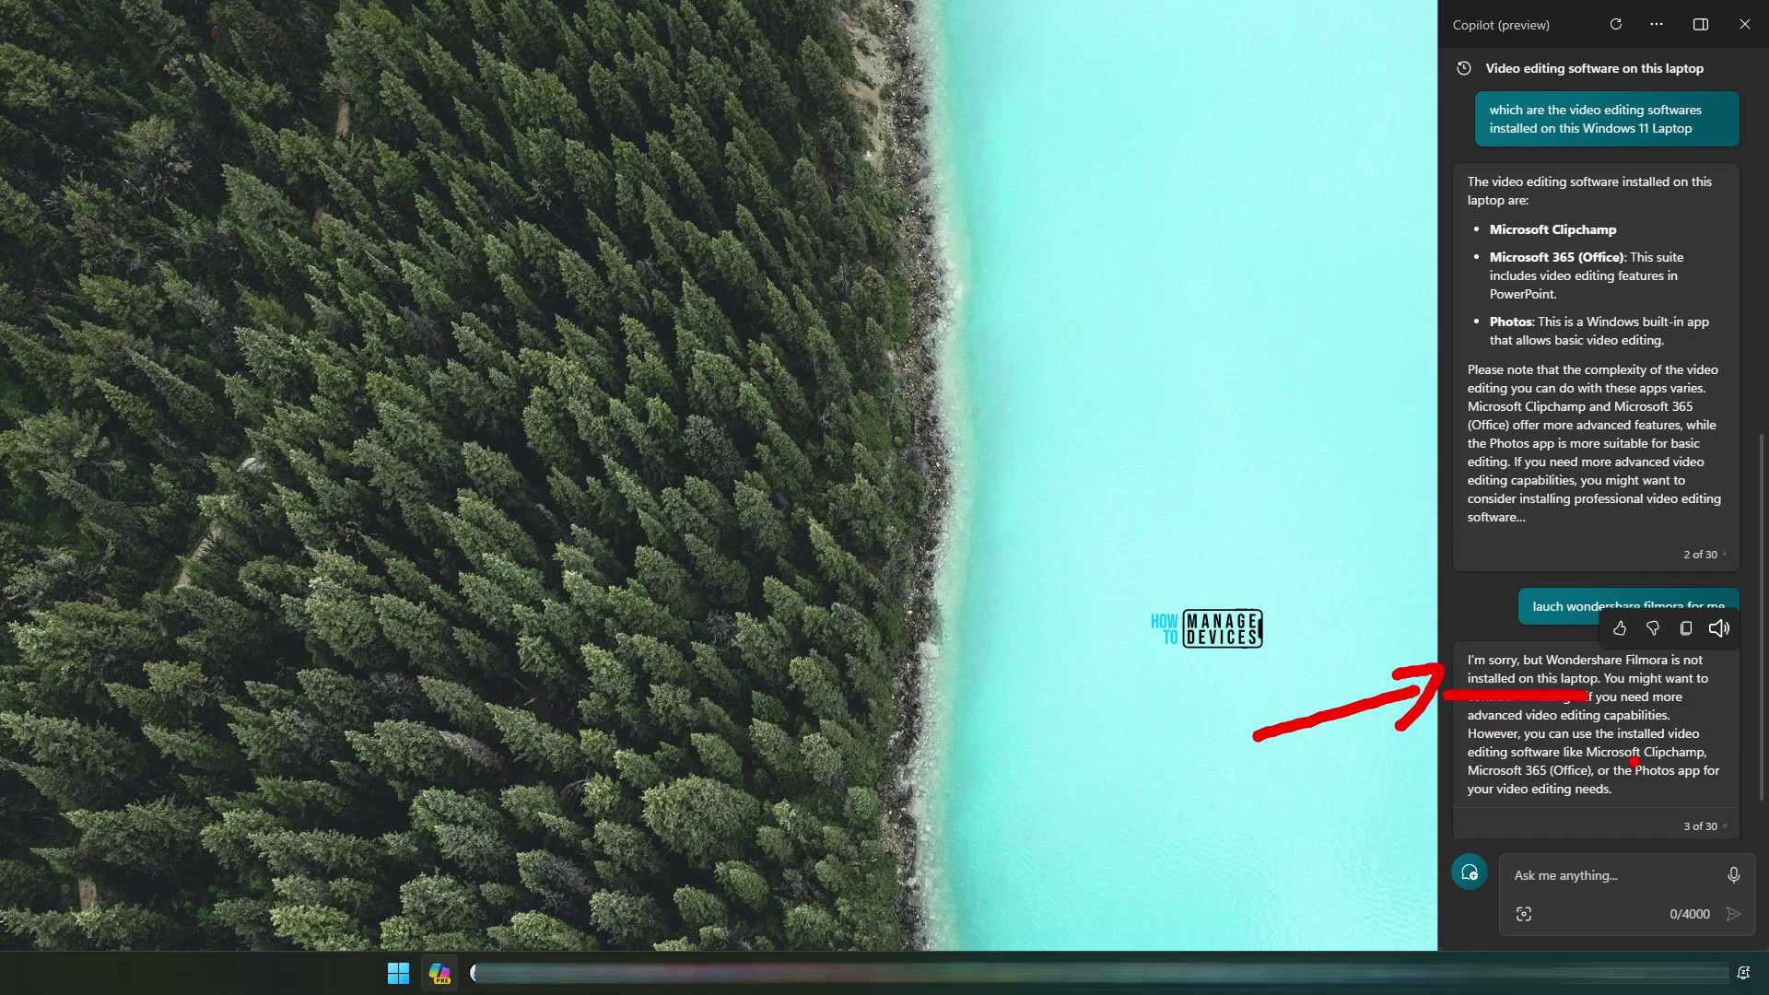
scroll(1622, 764, down, 1)
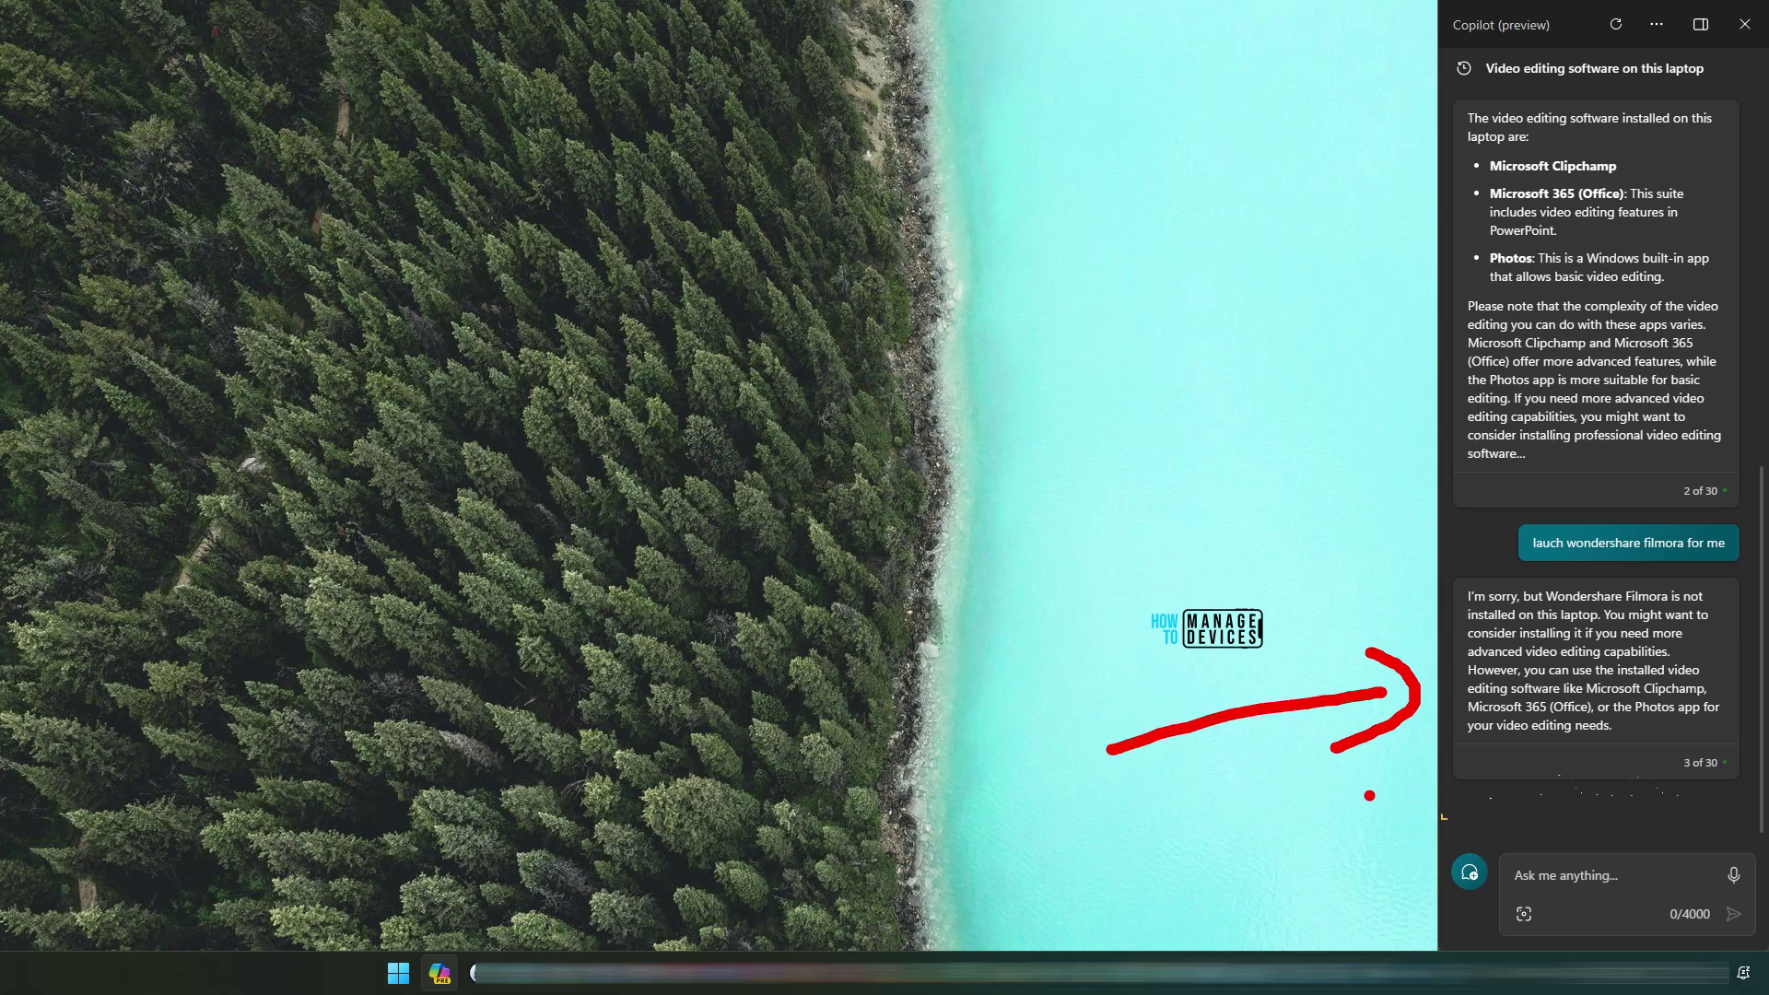
key(Escape)
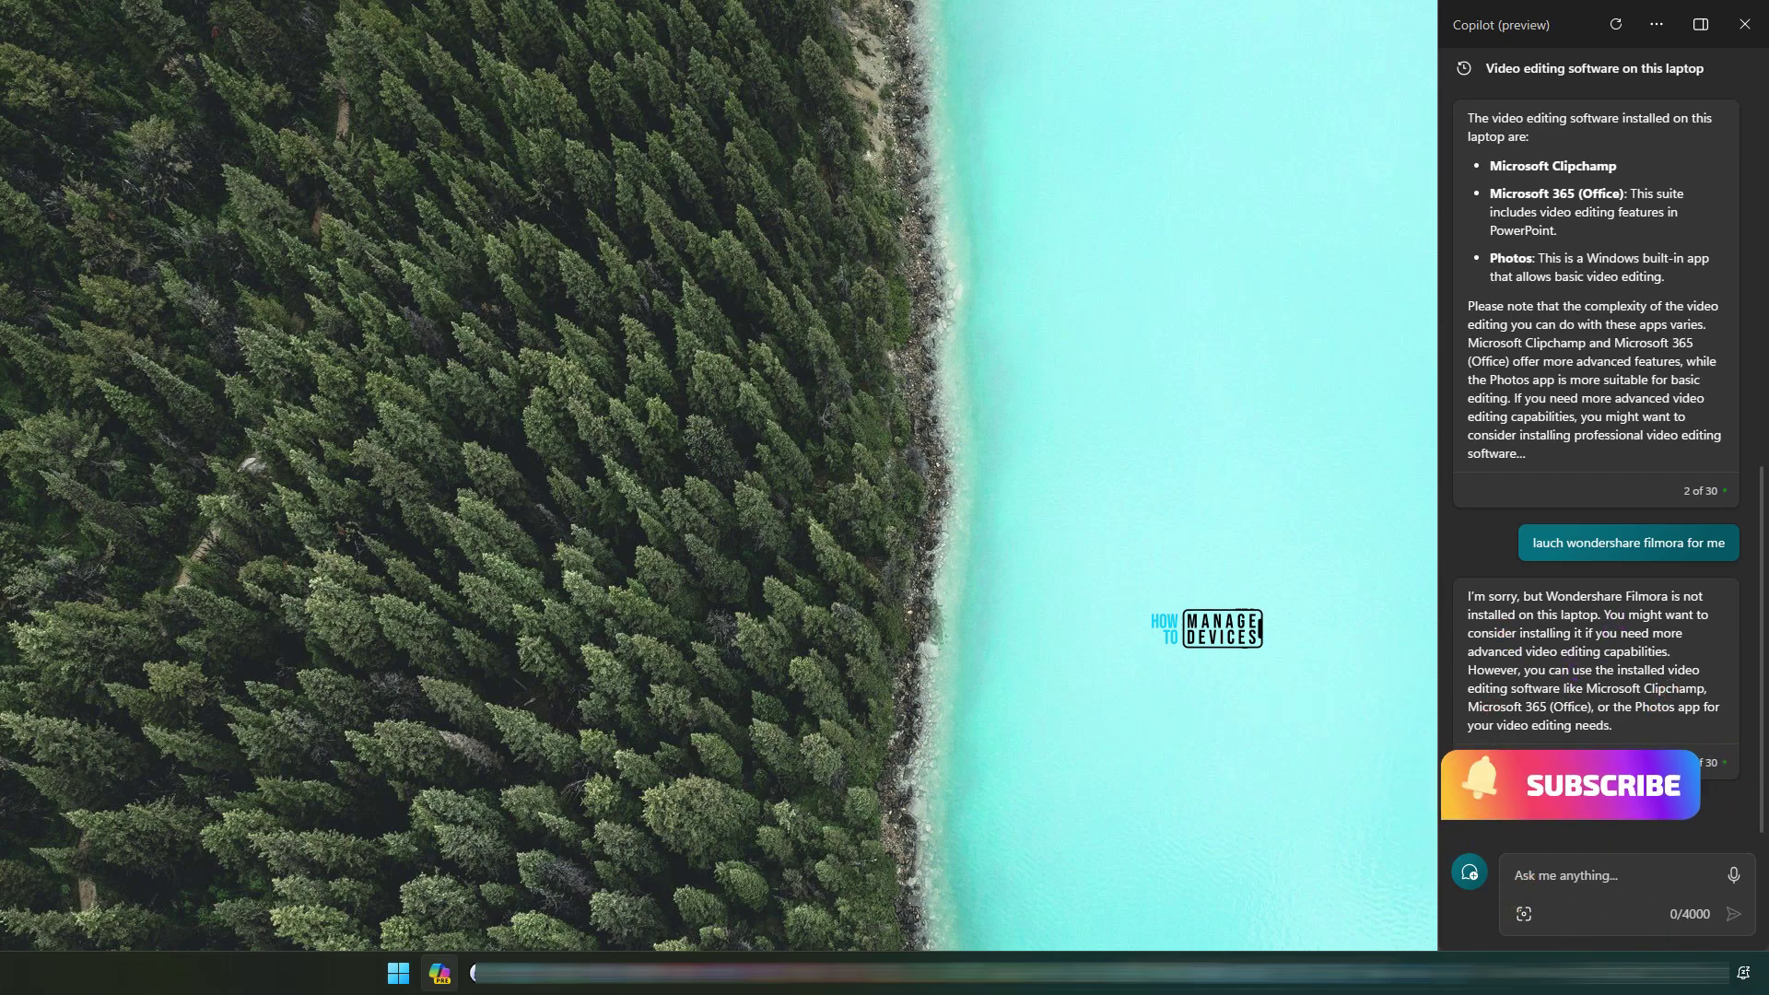